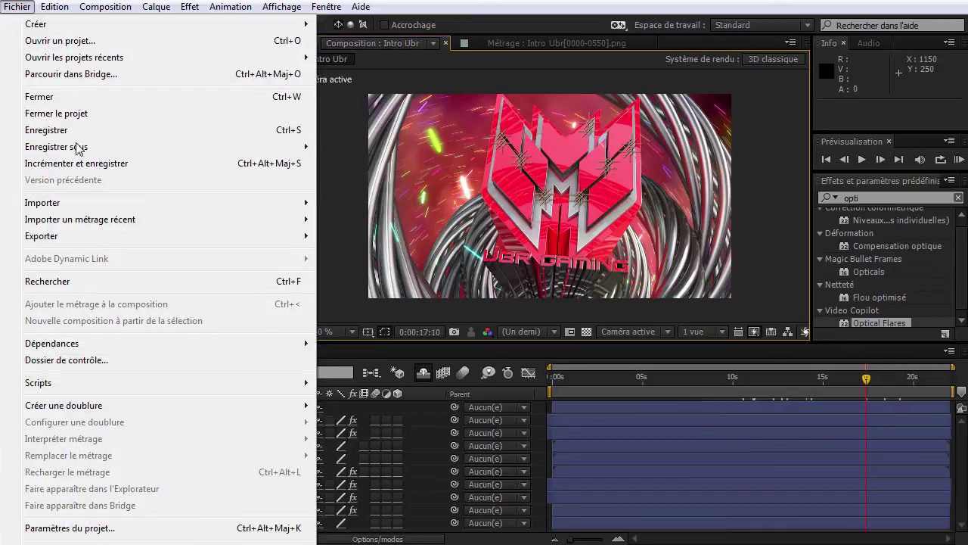
Save the project and create a black solid layer named Op in the Intro Ubr composition.
{"action": "left_click", "coordinate": [75, 131]}
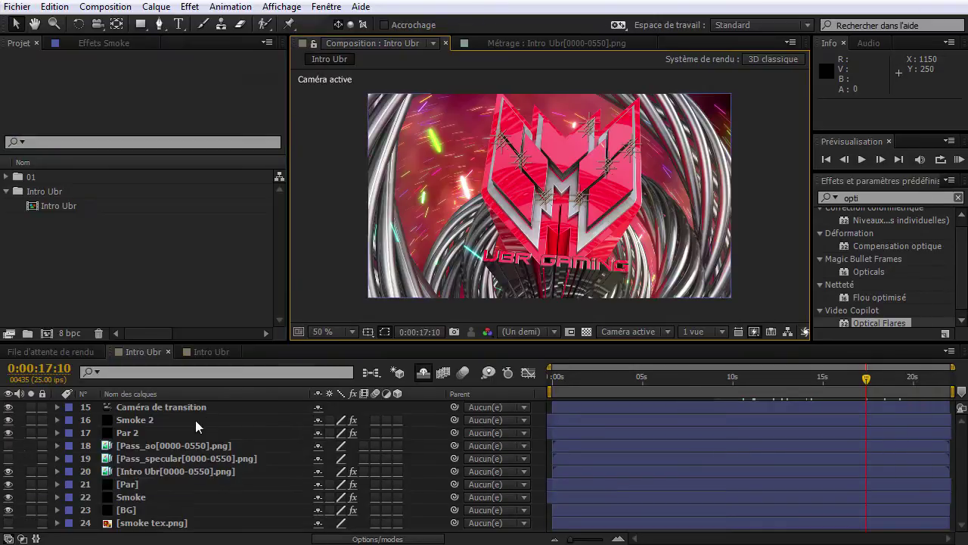
{"action": "left_click", "coordinate": [154, 7]}
{"action": "mouse_move", "coordinate": [174, 27]}
{"action": "left_click", "coordinate": [523, 42]}
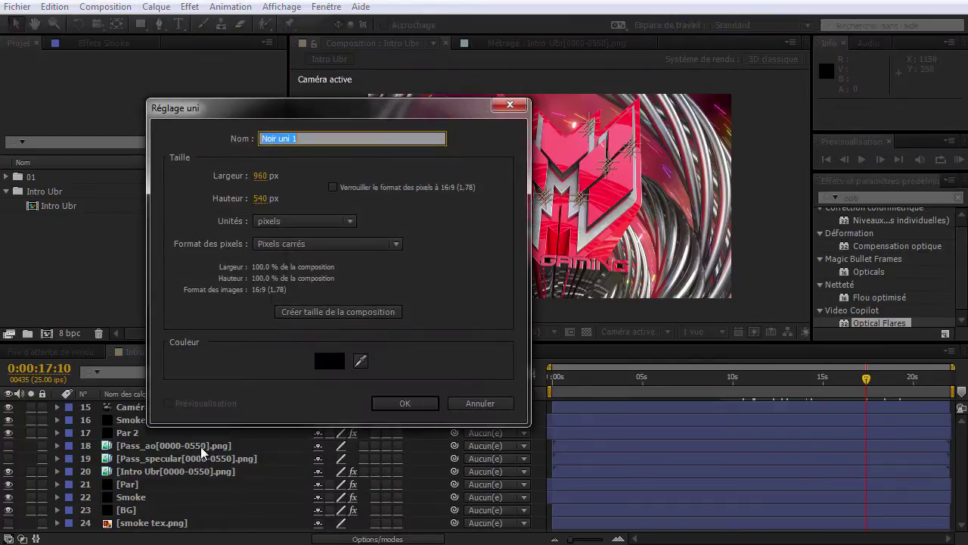
{"action": "type", "text": "Op"}
{"action": "key", "text": "Return"}
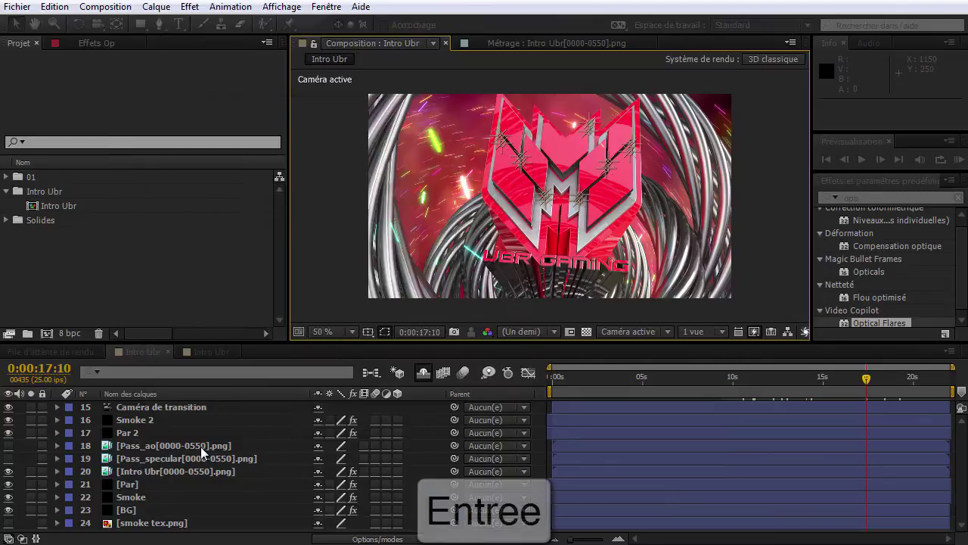
Apply the Video Copilot Optical Flares effect to the Op layer and set its Source Type to Track Lights.
{"action": "left_click", "coordinate": [189, 7]}
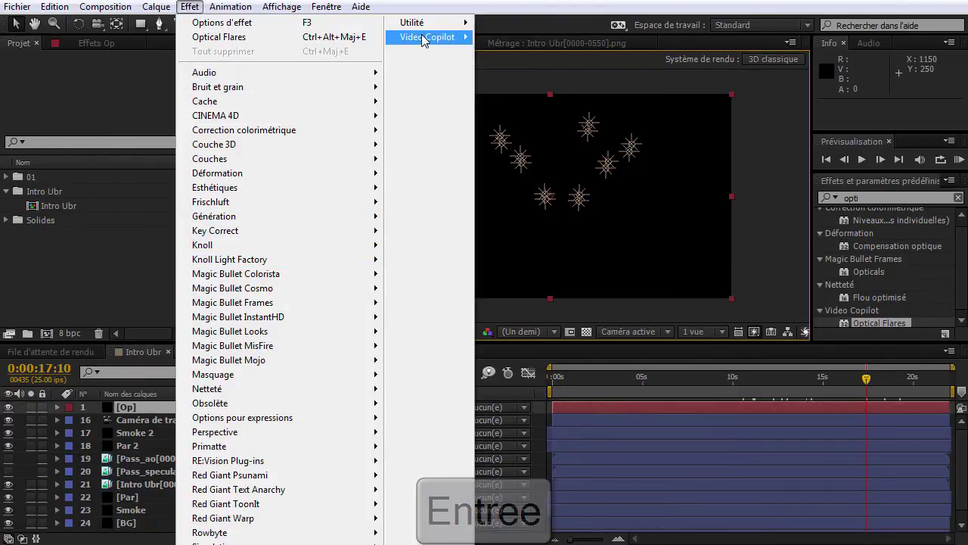
{"action": "mouse_move", "coordinate": [429, 45]}
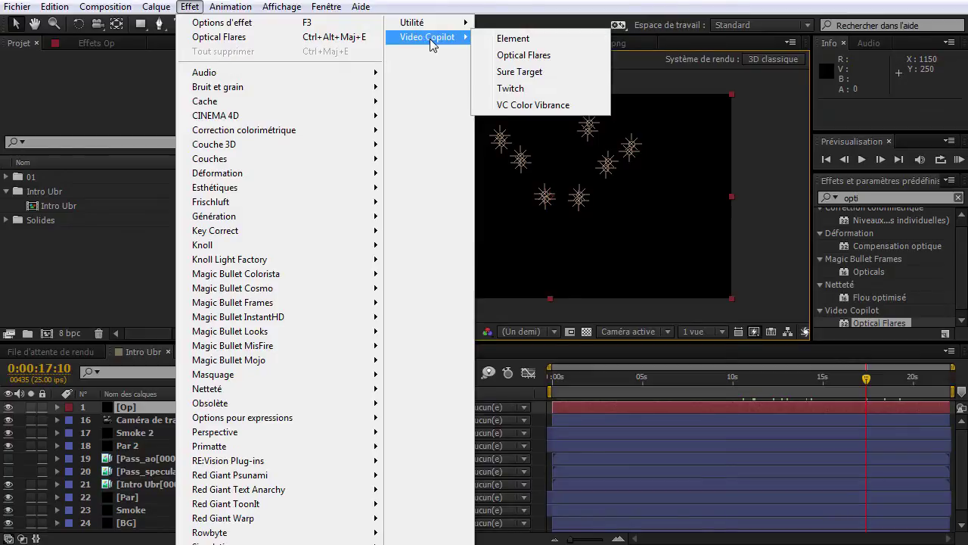
{"action": "left_click", "coordinate": [522, 56]}
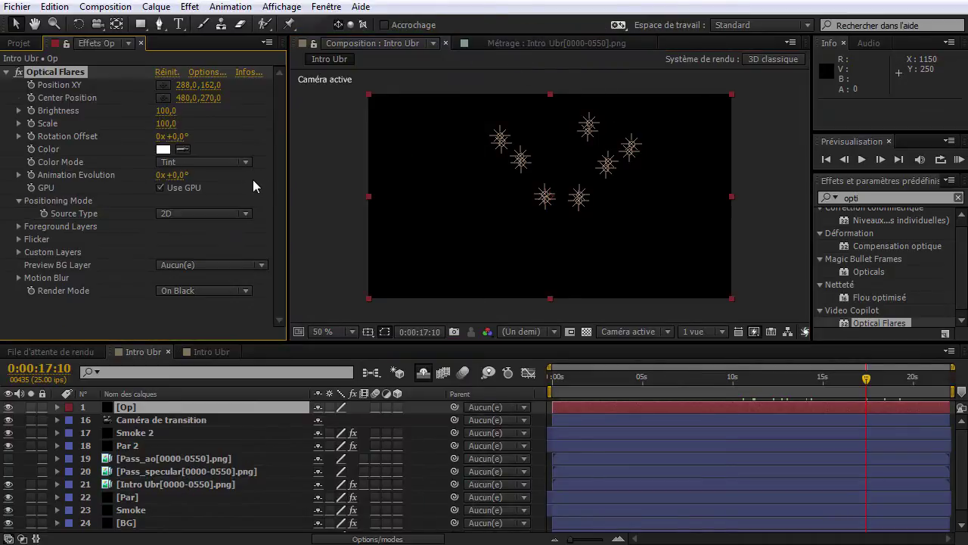
{"action": "left_click", "coordinate": [205, 213]}
{"action": "left_click", "coordinate": [204, 260]}
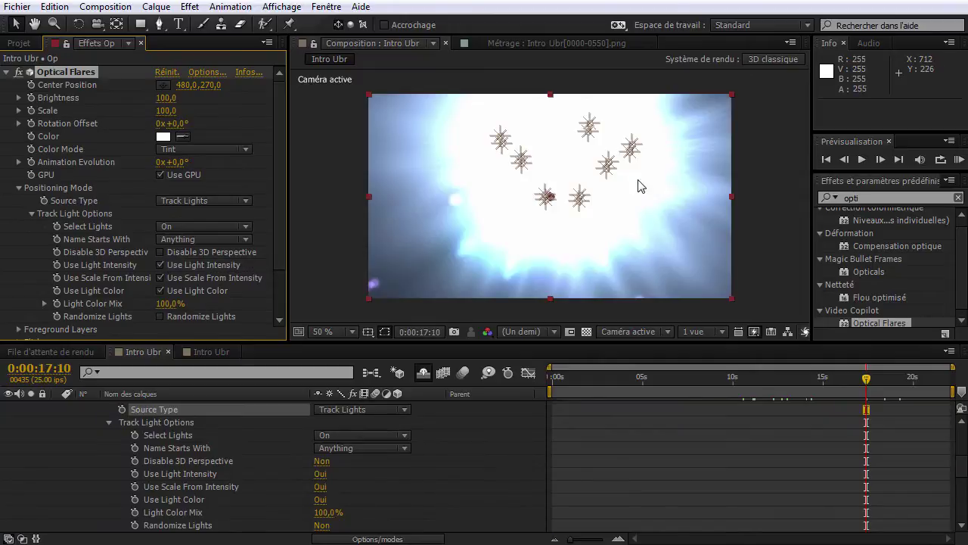
{"action": "scroll", "coordinate": [108, 444], "scroll_direction": "up", "scroll_amount": 4}
{"action": "left_click", "coordinate": [57, 407]}
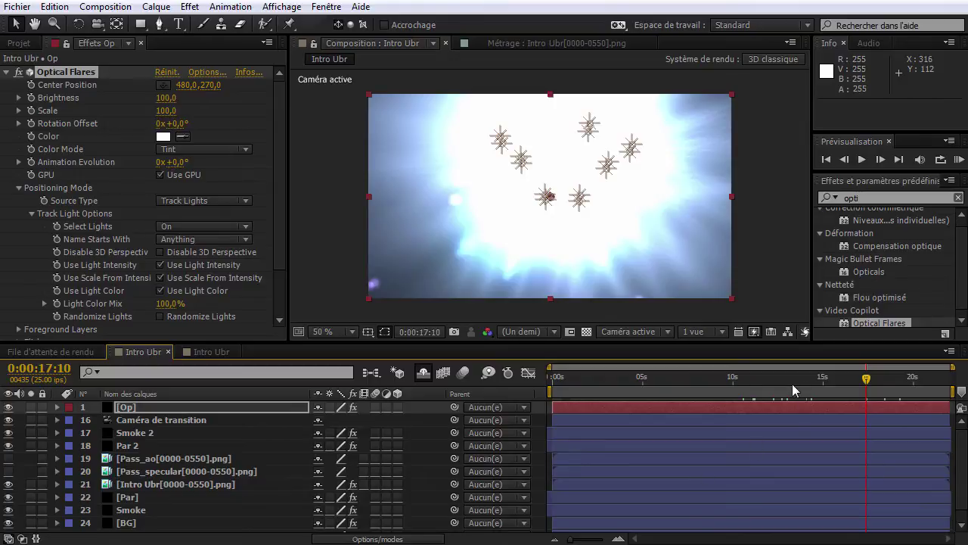
Set the Optical Flares Scale to 10 and hide the layer controls in the composition view.
{"action": "left_click", "coordinate": [173, 111]}
{"action": "type", "text": "10"}
{"action": "key", "text": "Return"}
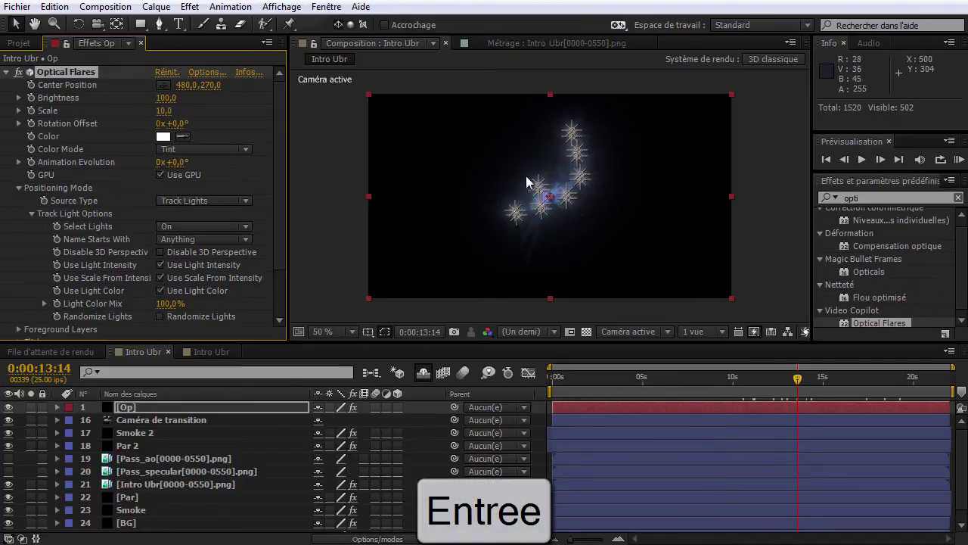
{"action": "left_click", "coordinate": [295, 9]}
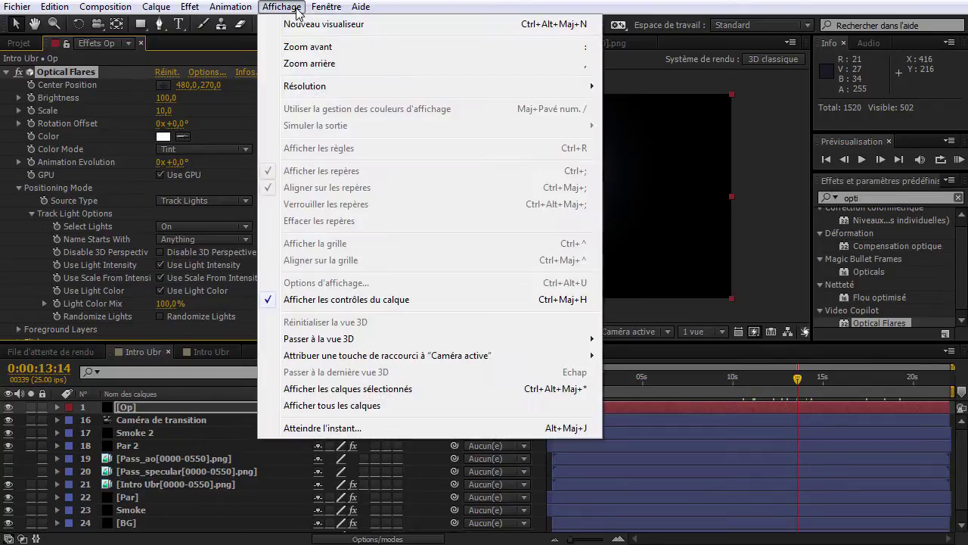
{"action": "left_click", "coordinate": [310, 304]}
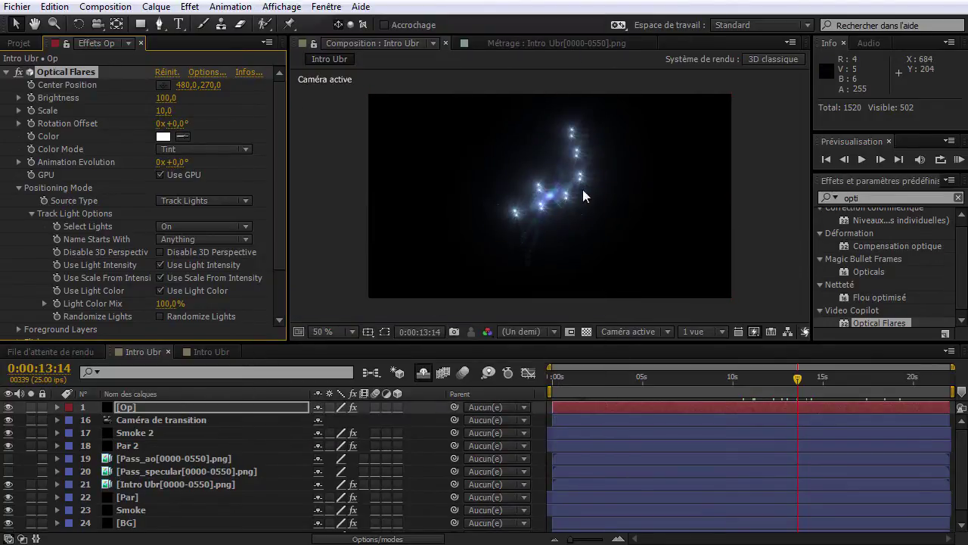
Compare the flares in the composition with the reference video 03-Ubr Gaming.mp4 in VLC.
{"action": "scroll", "coordinate": [532, 177], "scroll_direction": "up", "scroll_amount": 2}
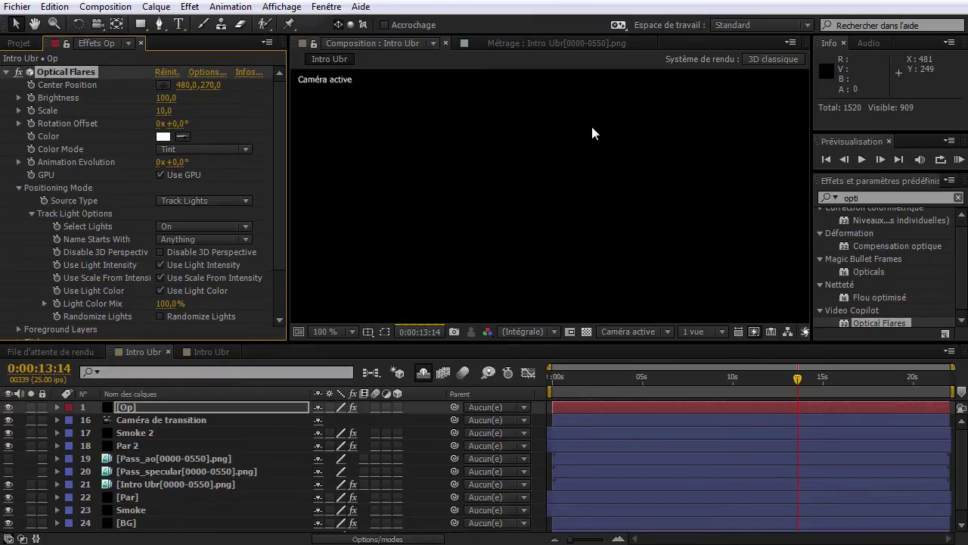
{"action": "left_click_drag", "start_coordinate": [0, 103], "coordinate": [491, 51]}
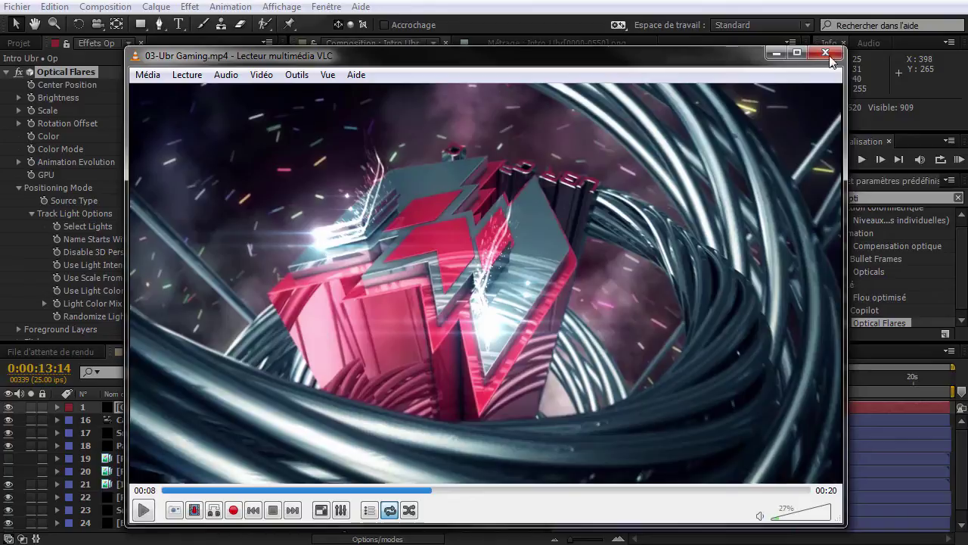
{"action": "left_click", "coordinate": [774, 55]}
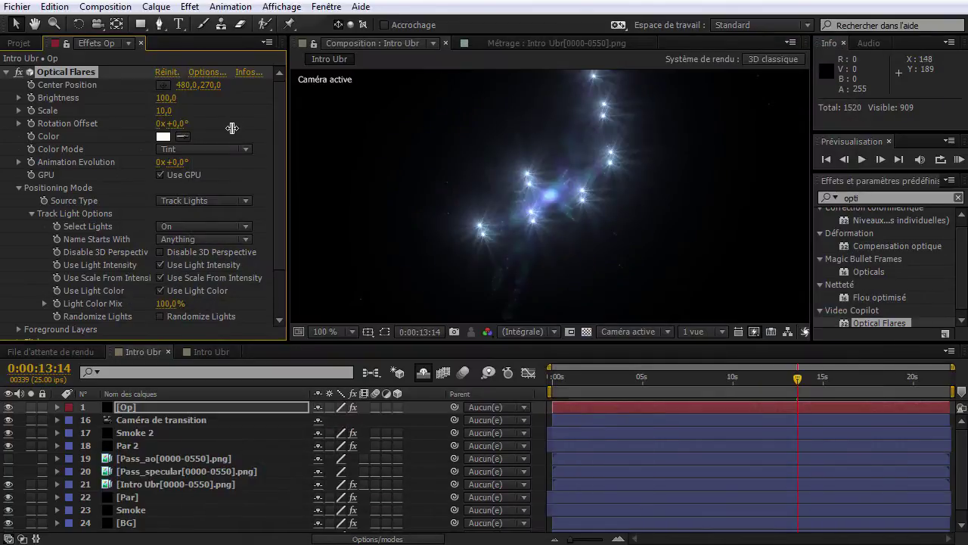
Open the Optical Flares options and show the settings of the Glow with scale 15 in the Editor instead of the Browser.
{"action": "left_click", "coordinate": [206, 74]}
{"action": "left_click_drag", "start_coordinate": [773, 19], "coordinate": [661, 12]}
{"action": "left_click", "coordinate": [546, 35]}
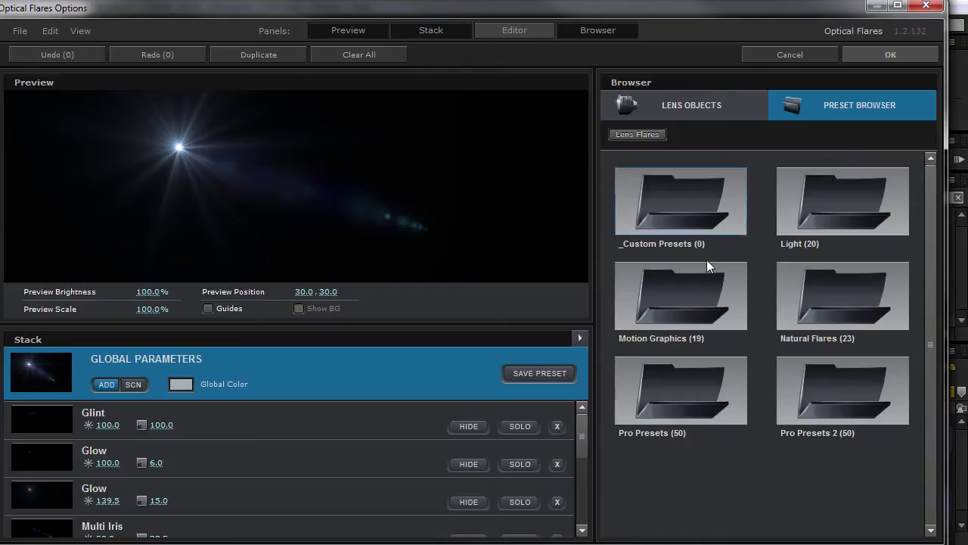
{"action": "left_click_drag", "start_coordinate": [592, 393], "coordinate": [457, 425]}
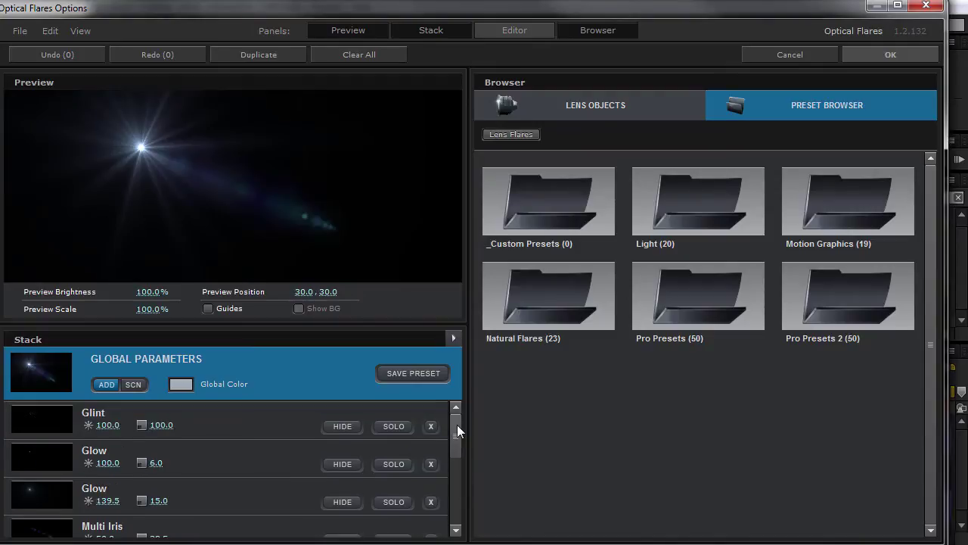
{"action": "left_click", "coordinate": [207, 488]}
{"action": "left_click", "coordinate": [595, 31]}
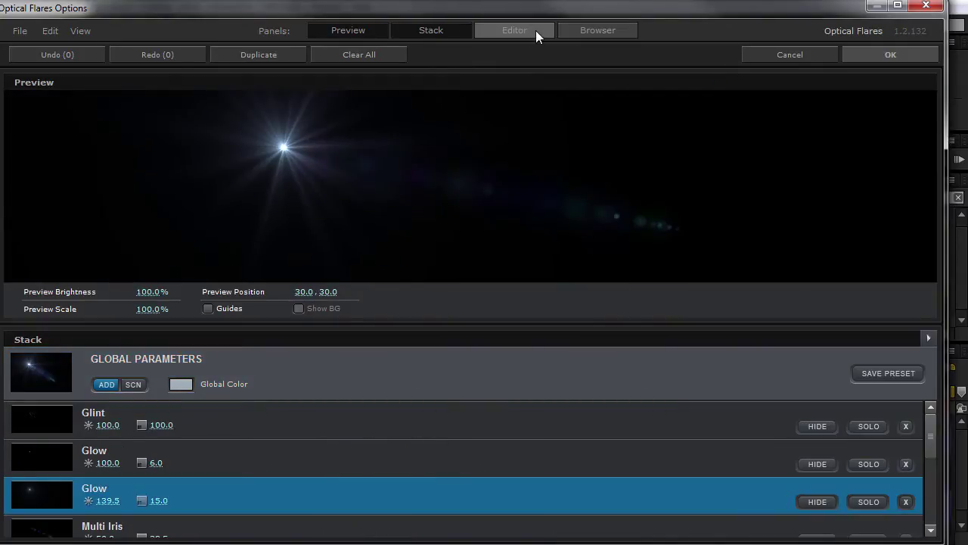
{"action": "left_click", "coordinate": [536, 30]}
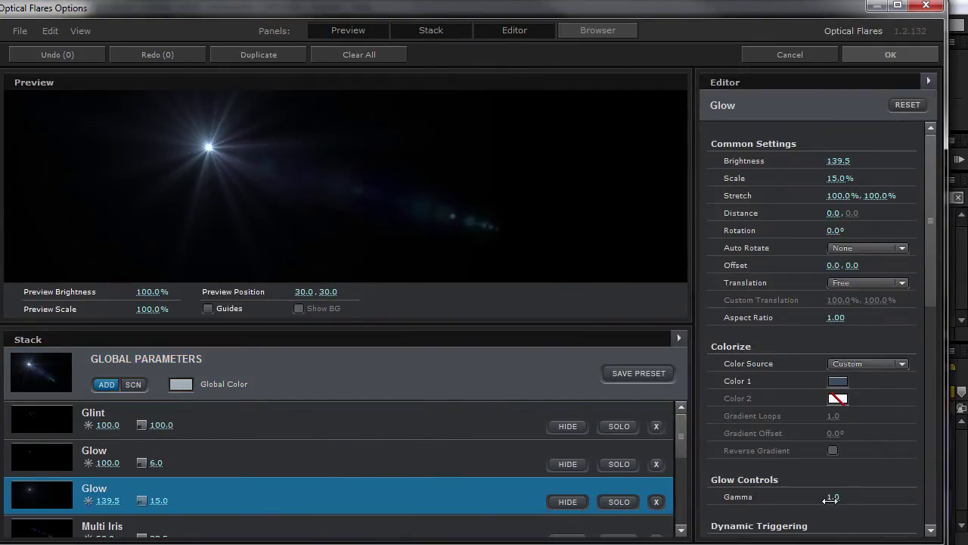
Set the selected Glow's brightness to 374 and its scale to 8.5%.
{"action": "left_click_drag", "start_coordinate": [838, 161], "coordinate": [965, 165]}
{"action": "left_click_drag", "start_coordinate": [836, 178], "coordinate": [962, 165]}
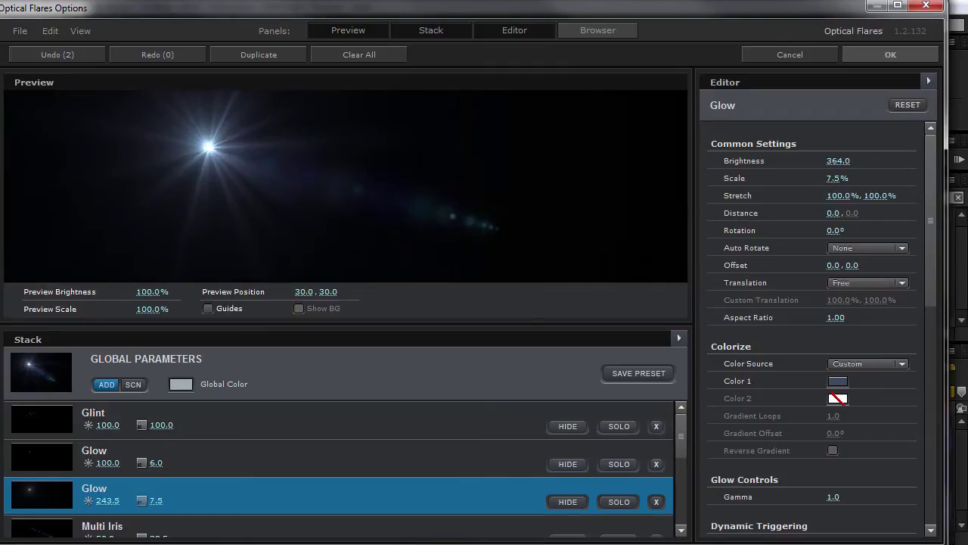
{"action": "mouse_move", "coordinate": [836, 179]}
{"action": "left_mouse_down"}
{"action": "mouse_move", "coordinate": [827, 182]}
{"action": "mouse_move", "coordinate": [834, 180]}
{"action": "left_mouse_up"}
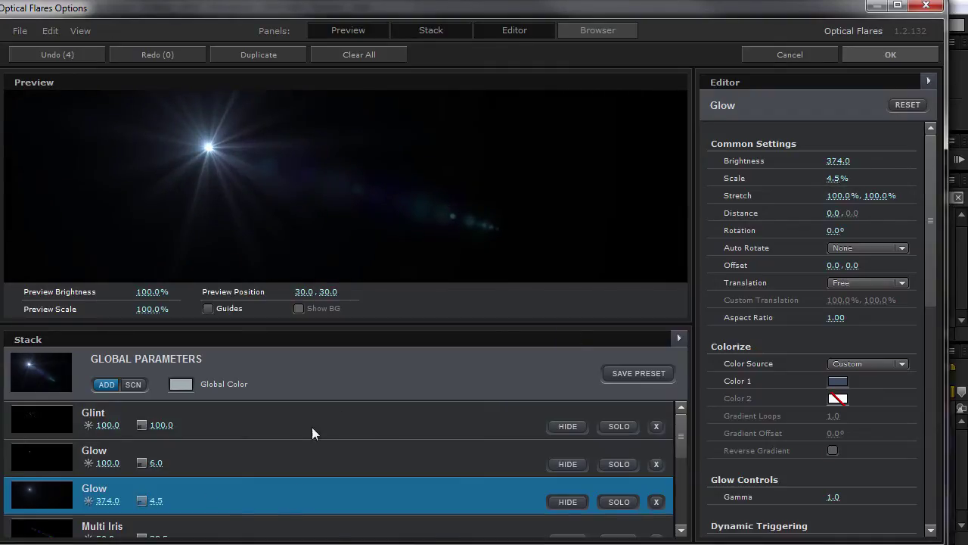
{"action": "left_click_drag", "start_coordinate": [836, 177], "coordinate": [841, 177]}
Delete the first four iris objects below the brightened Glow from the flare stack.
{"action": "left_click_drag", "start_coordinate": [529, 206], "coordinate": [582, 179]}
{"action": "scroll", "coordinate": [681, 440], "scroll_direction": "down", "scroll_amount": 3}
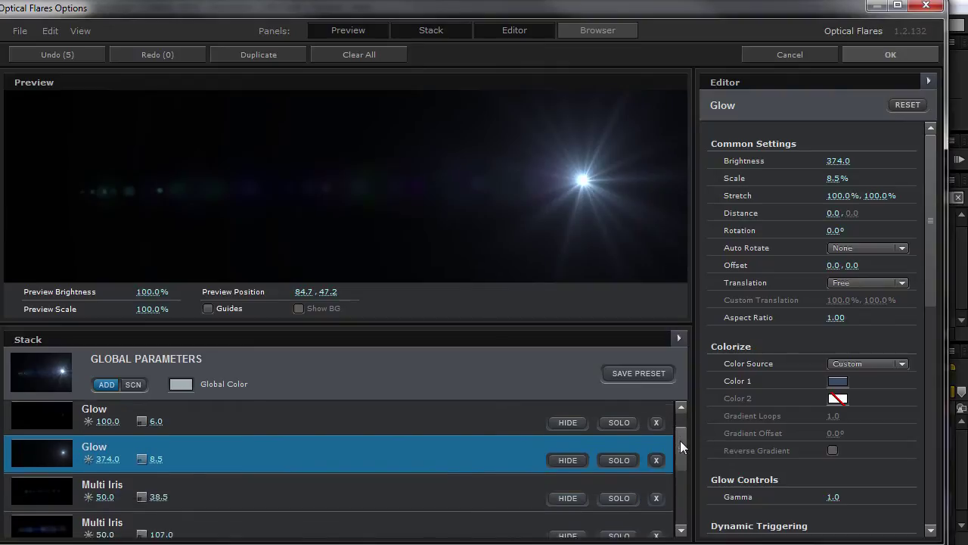
{"action": "left_click", "coordinate": [660, 488]}
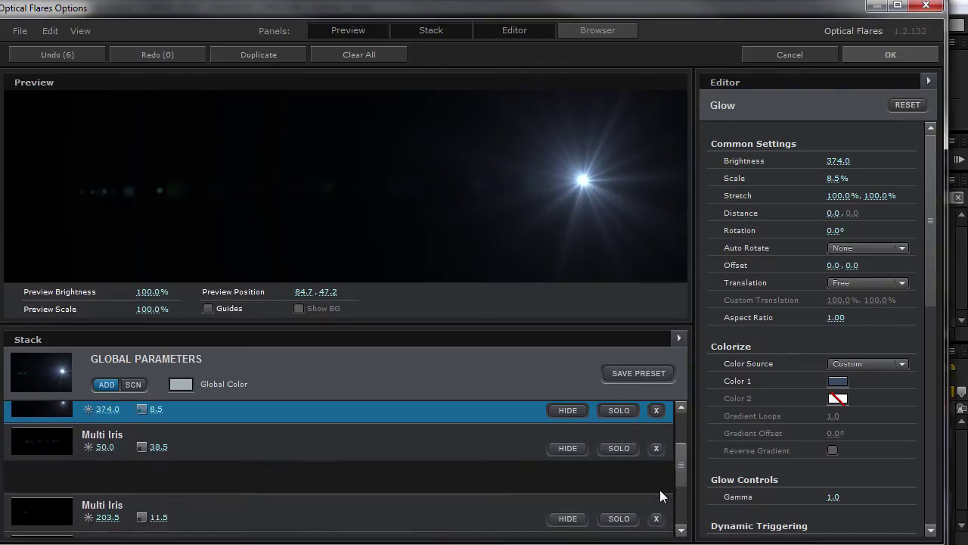
{"action": "left_click", "coordinate": [661, 447]}
{"action": "left_click", "coordinate": [658, 448]}
{"action": "left_click", "coordinate": [657, 448]}
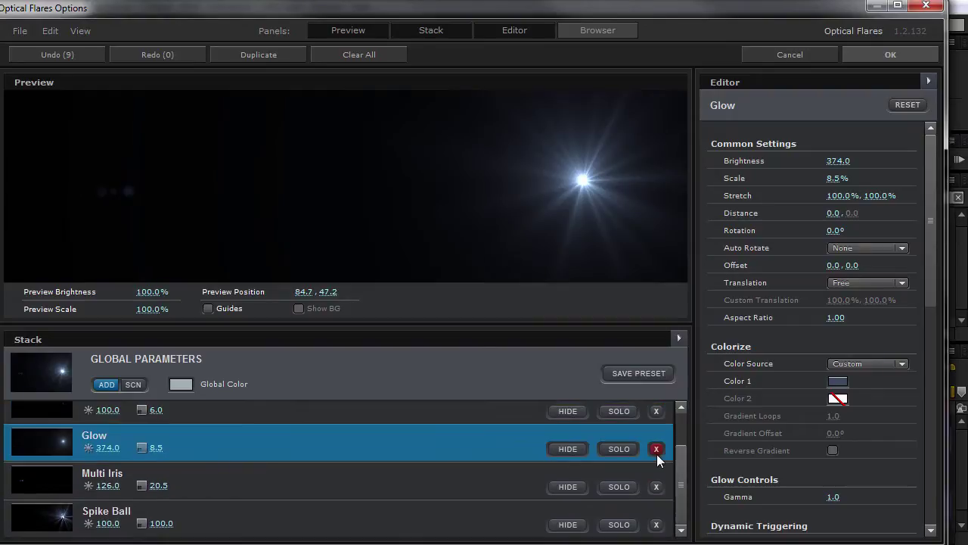
Delete the remaining Multi Iris and the Glow with brightness 100 from the stack, keeping the brighter Glow.
{"action": "left_click", "coordinate": [657, 449]}
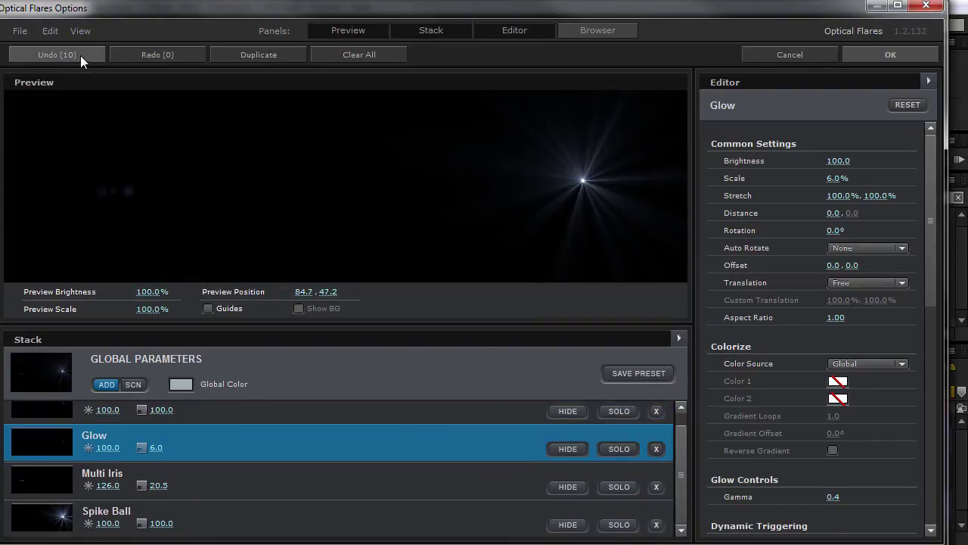
{"action": "left_click", "coordinate": [81, 55]}
{"action": "left_click_drag", "start_coordinate": [612, 128], "coordinate": [509, 183]}
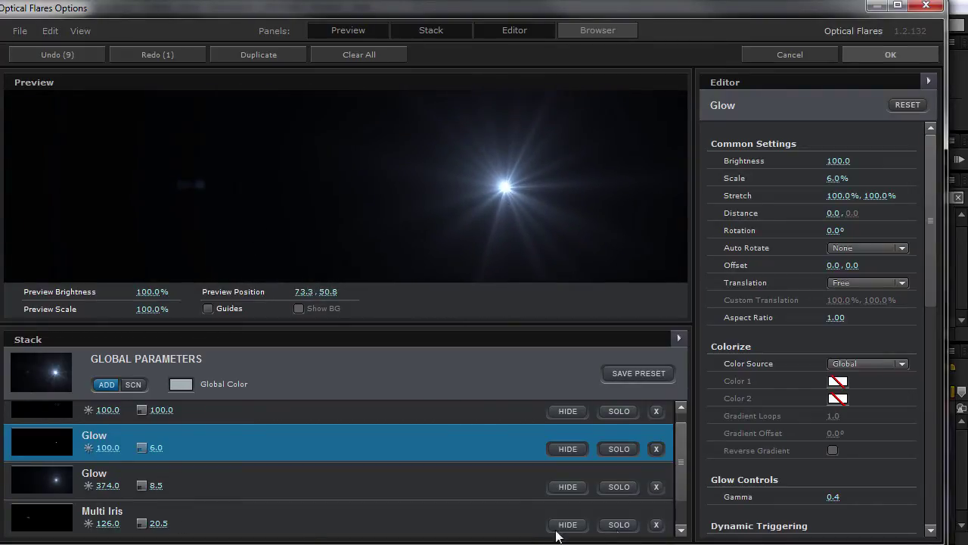
{"action": "left_click", "coordinate": [656, 525]}
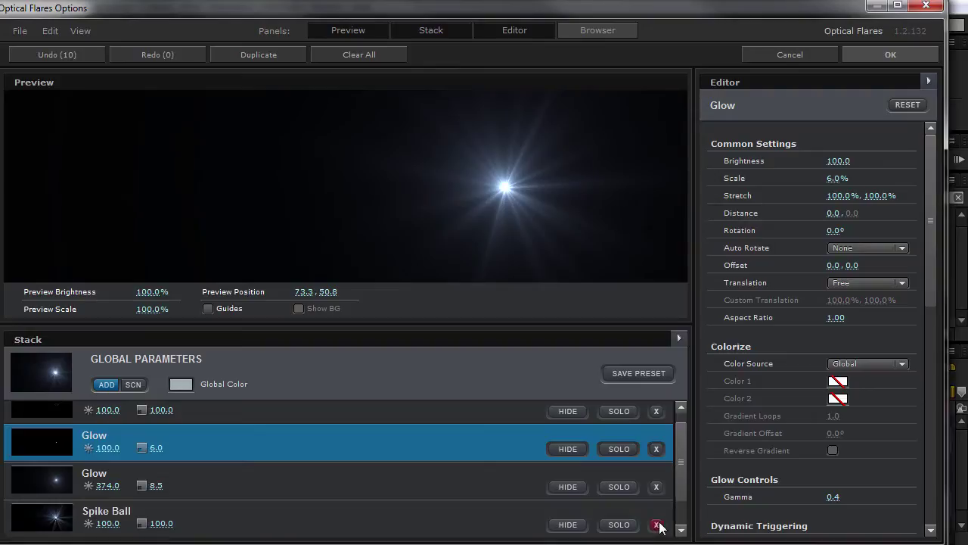
{"action": "left_click", "coordinate": [656, 449]}
{"action": "left_click_drag", "start_coordinate": [414, 248], "coordinate": [403, 194]}
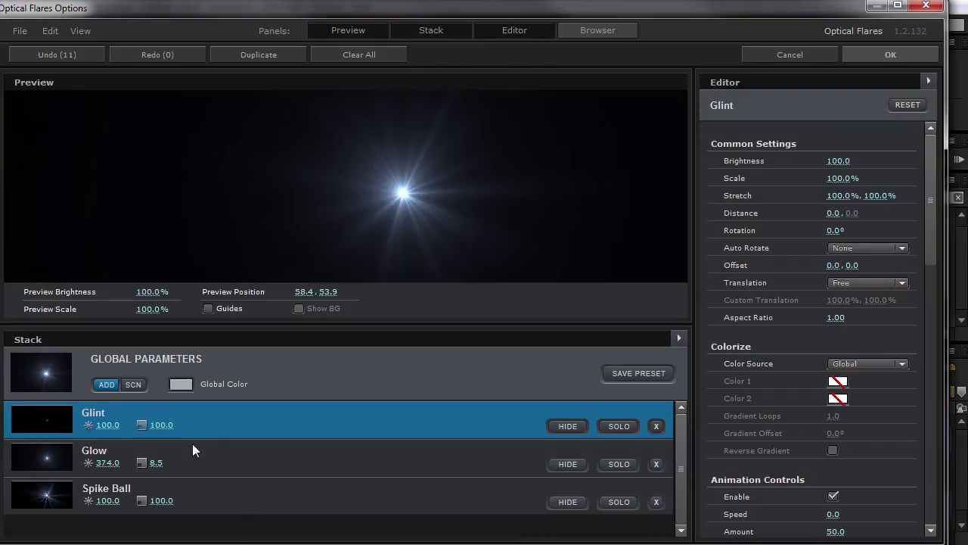
Reduce the Spike Ball's scale to 62.5%.
{"action": "left_click", "coordinate": [244, 501]}
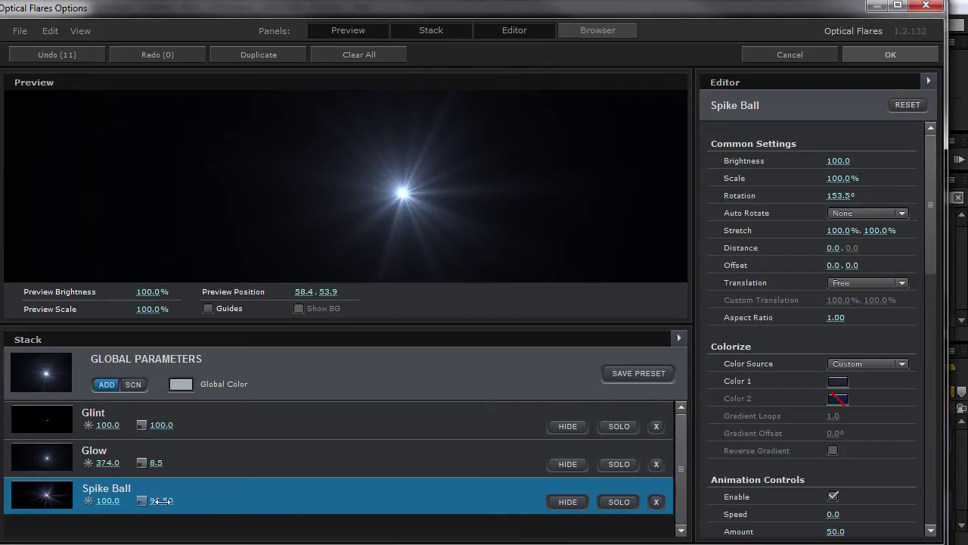
{"action": "left_click_drag", "start_coordinate": [104, 507], "coordinate": [639, 522]}
{"action": "left_click_drag", "start_coordinate": [236, 518], "coordinate": [112, 531]}
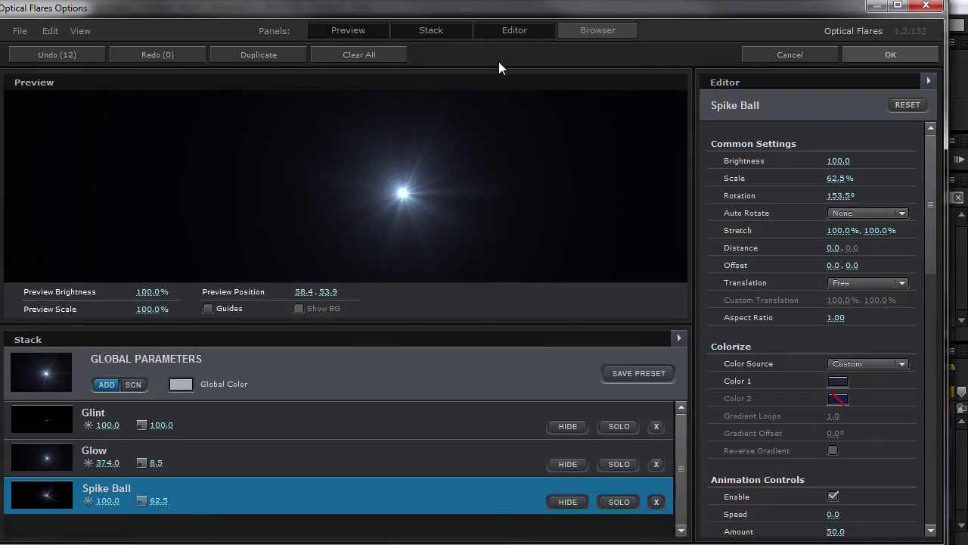
Add a basic Streak lens object to the flare and set its scale to 101.5.
{"action": "left_click", "coordinate": [615, 34]}
{"action": "left_click", "coordinate": [532, 31]}
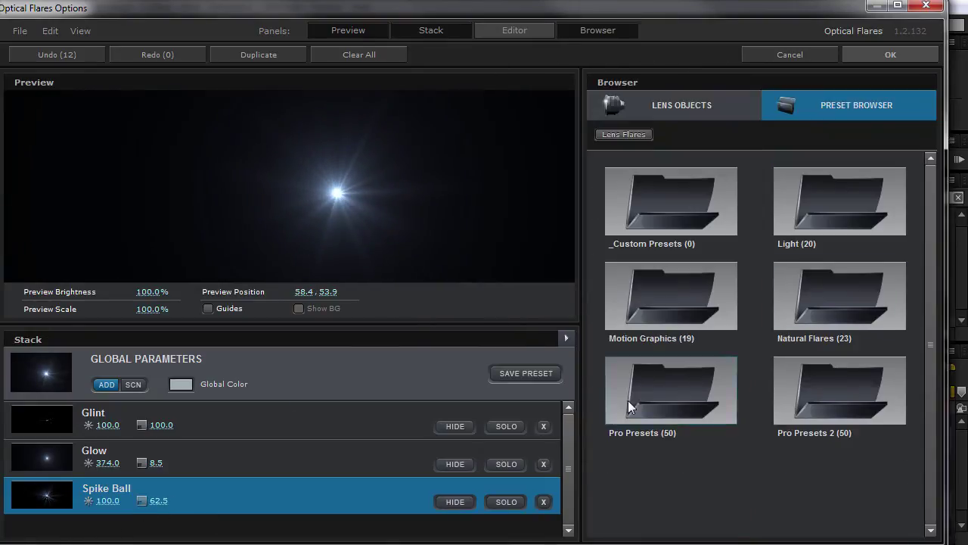
{"action": "left_click", "coordinate": [681, 113]}
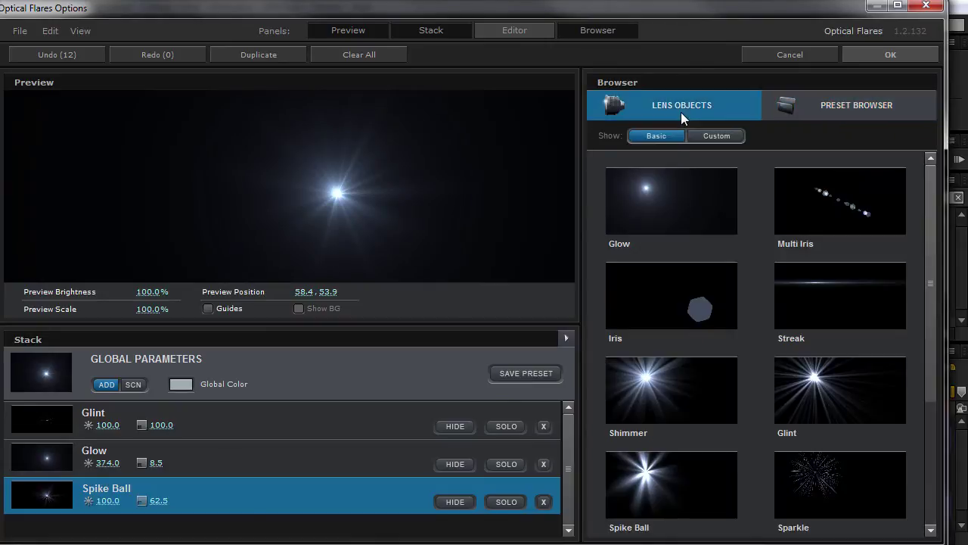
{"action": "left_click", "coordinate": [814, 295]}
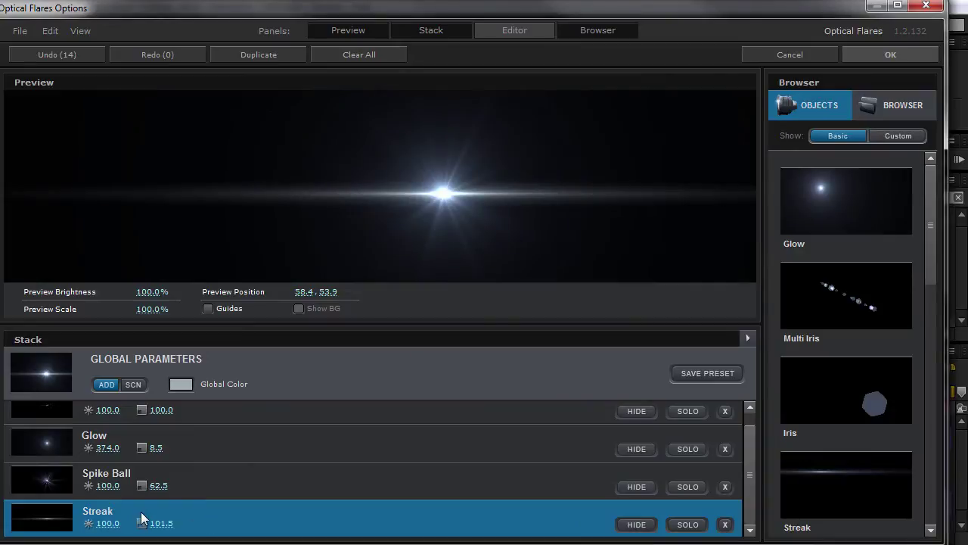
Hide the Browser panel and show the Editor panel with the Streak's settings.
{"action": "left_click", "coordinate": [562, 31]}
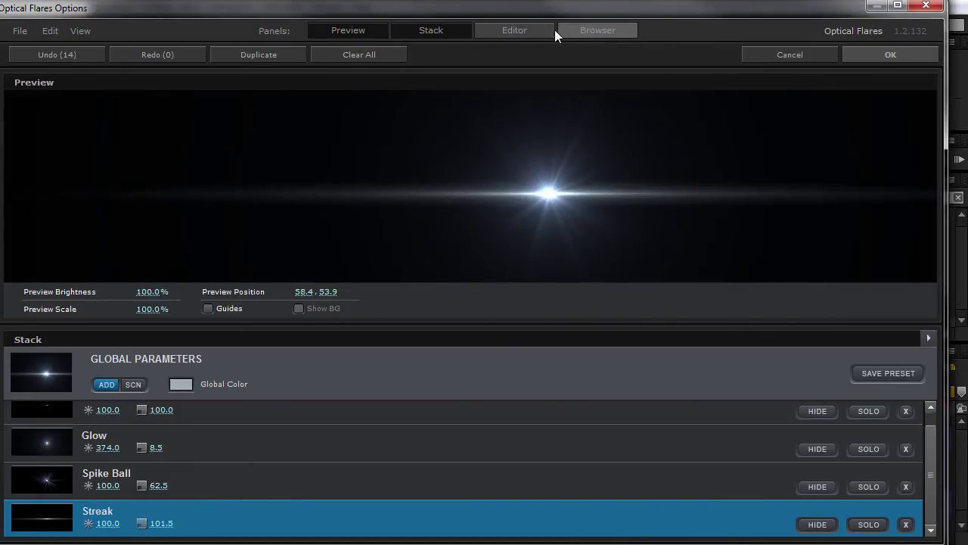
{"action": "left_click", "coordinate": [542, 31]}
{"action": "left_click", "coordinate": [844, 385]}
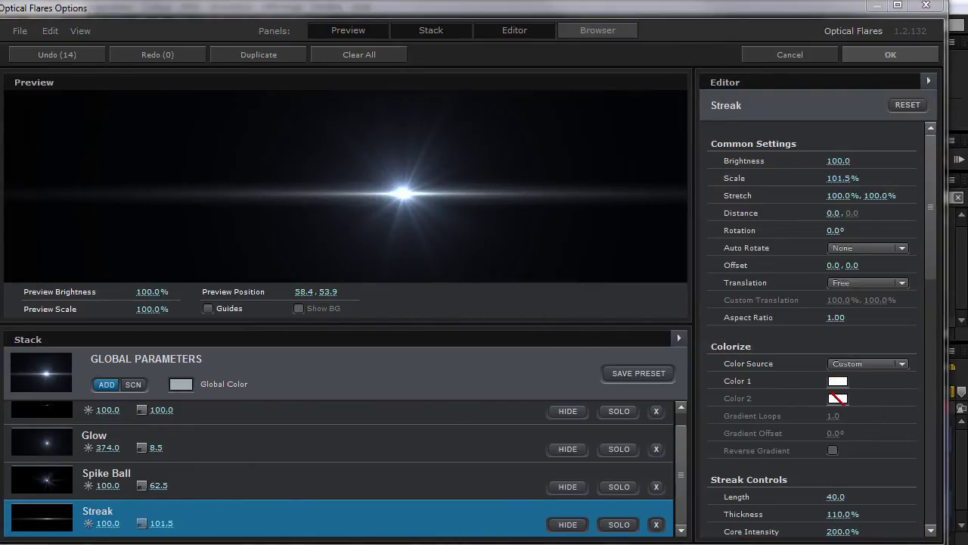
{"action": "left_click_drag", "start_coordinate": [808, 276], "coordinate": [731, 279]}
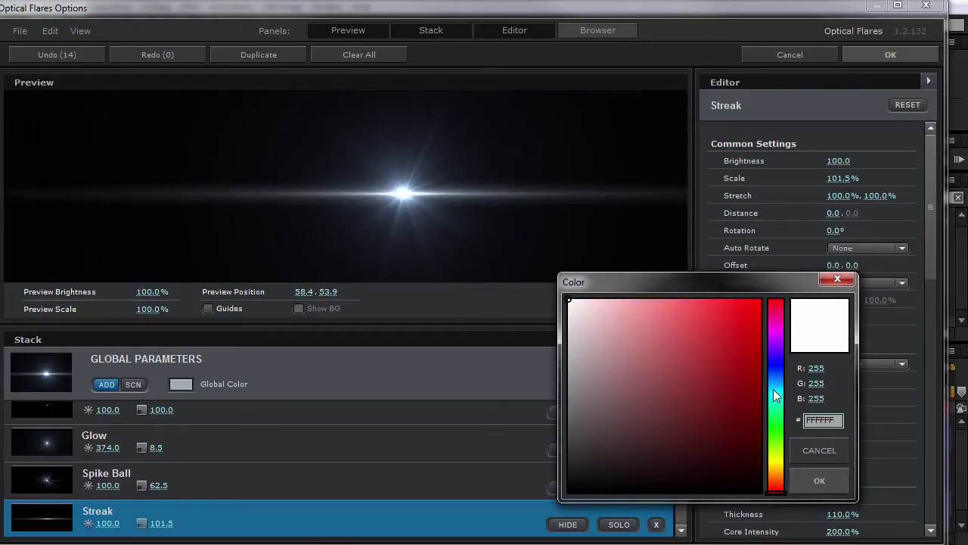
{"action": "left_click_drag", "start_coordinate": [775, 395], "coordinate": [776, 363]}
{"action": "left_click", "coordinate": [638, 443]}
{"action": "left_click", "coordinate": [803, 449]}
Copy the hex code 212834 from the Spike Ball's Color 1 and leave its color as it is.
{"action": "left_click", "coordinate": [171, 491]}
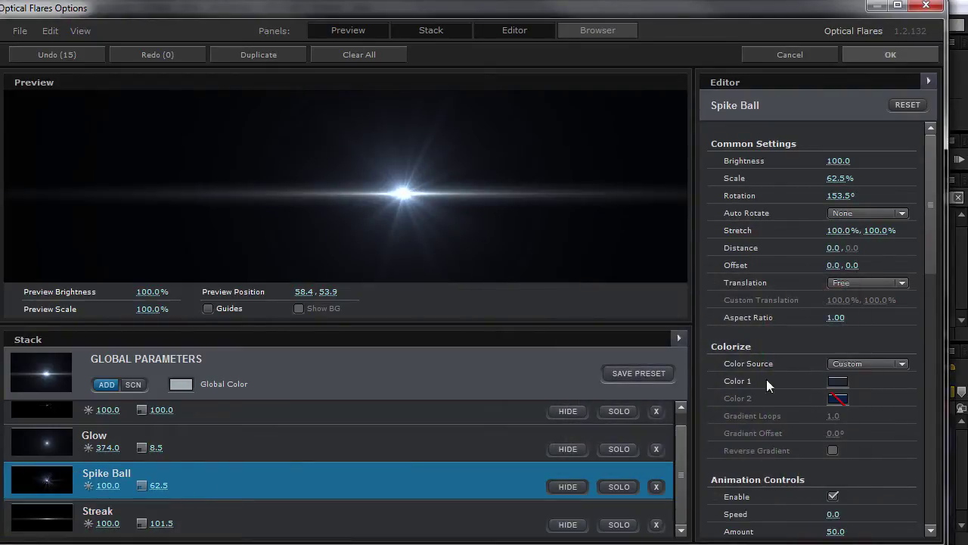
{"action": "left_click", "coordinate": [837, 386]}
{"action": "left_click_drag", "start_coordinate": [885, 288], "coordinate": [590, 288]}
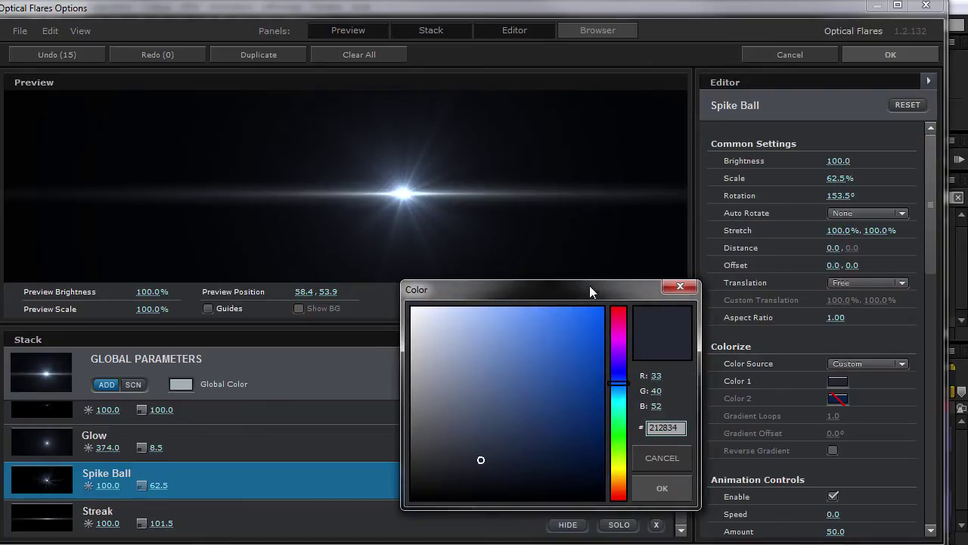
{"action": "double_click", "coordinate": [677, 428]}
{"action": "right_click", "coordinate": [658, 428]}
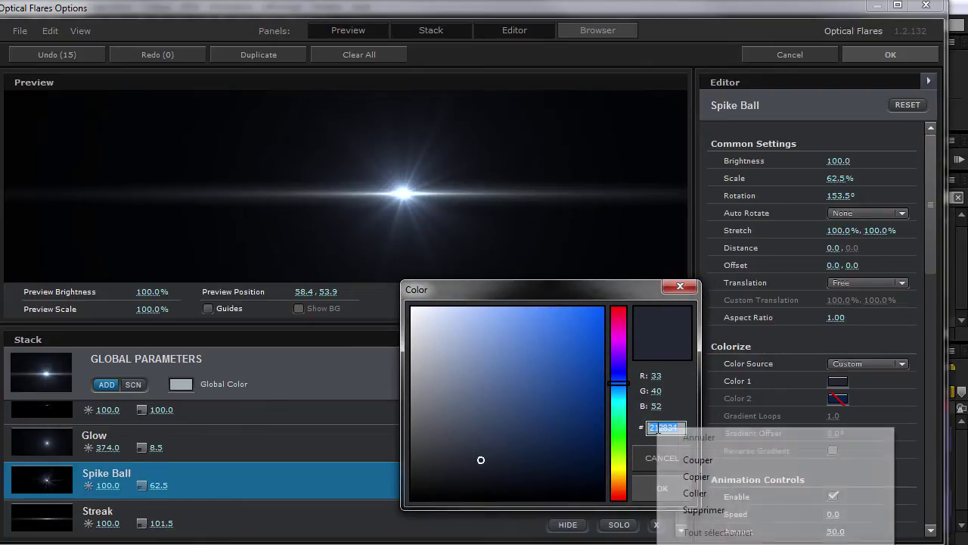
{"action": "left_click", "coordinate": [664, 475]}
{"action": "left_click", "coordinate": [663, 463]}
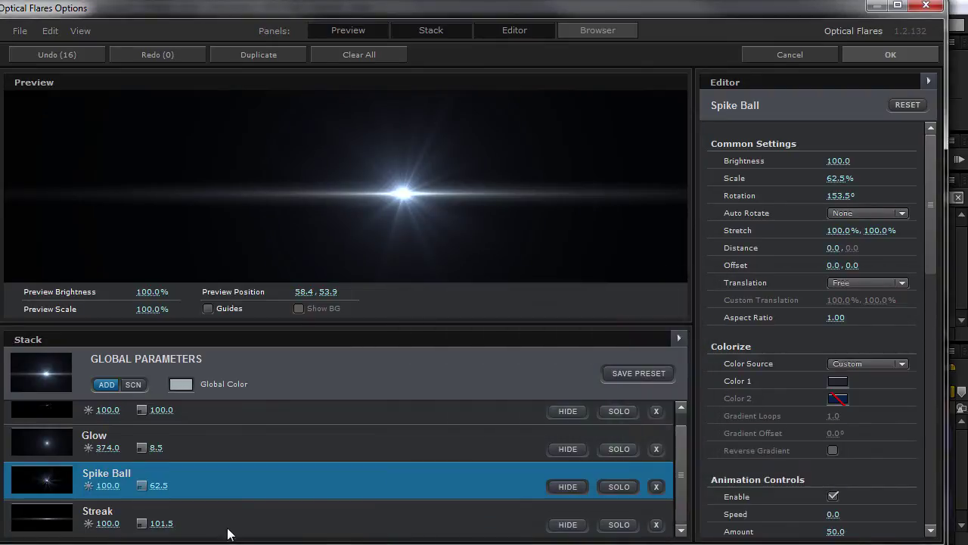
Paste the copied hex code 212834 as the Streak's Color 1.
{"action": "left_click", "coordinate": [235, 530]}
{"action": "left_click", "coordinate": [837, 383]}
{"action": "left_click_drag", "start_coordinate": [893, 284], "coordinate": [623, 283]}
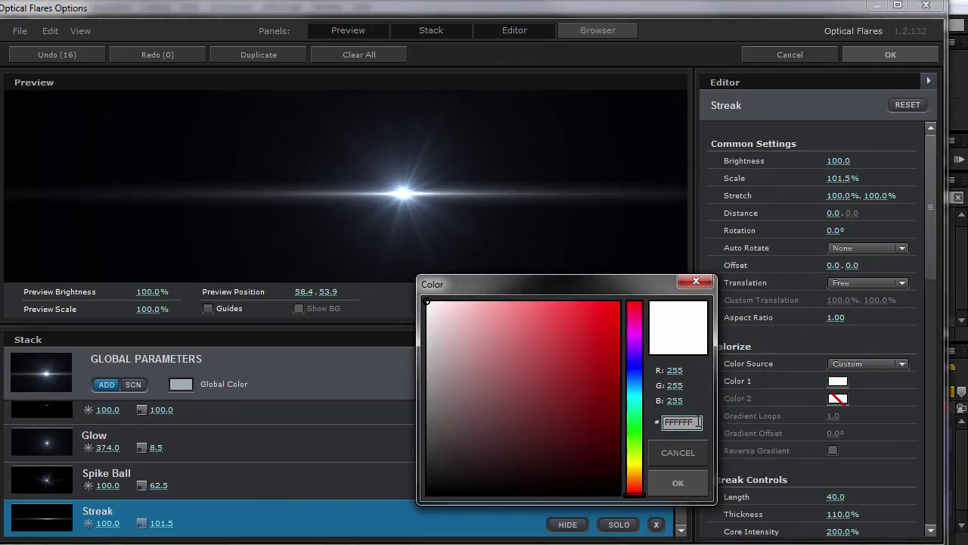
{"action": "right_click", "coordinate": [694, 421]}
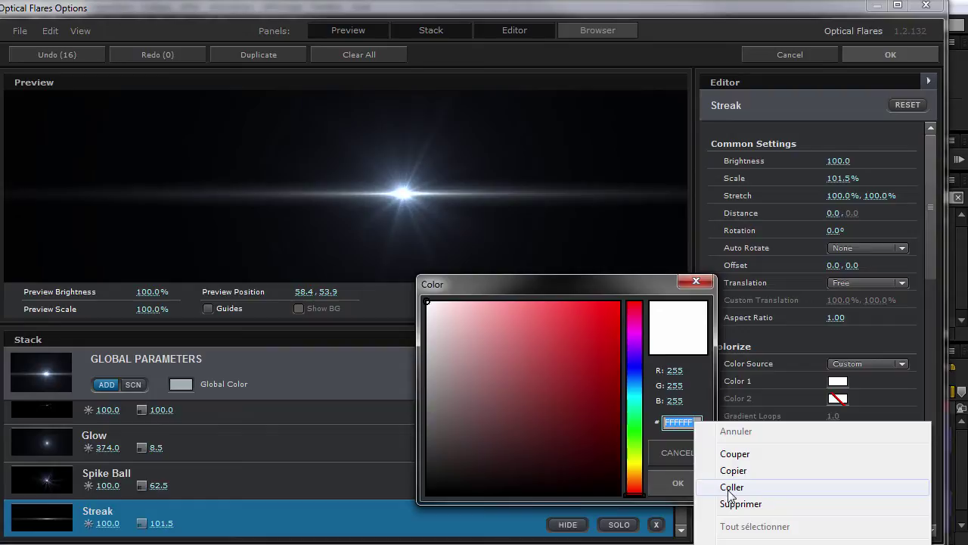
{"action": "left_click", "coordinate": [704, 488]}
{"action": "left_click", "coordinate": [686, 487]}
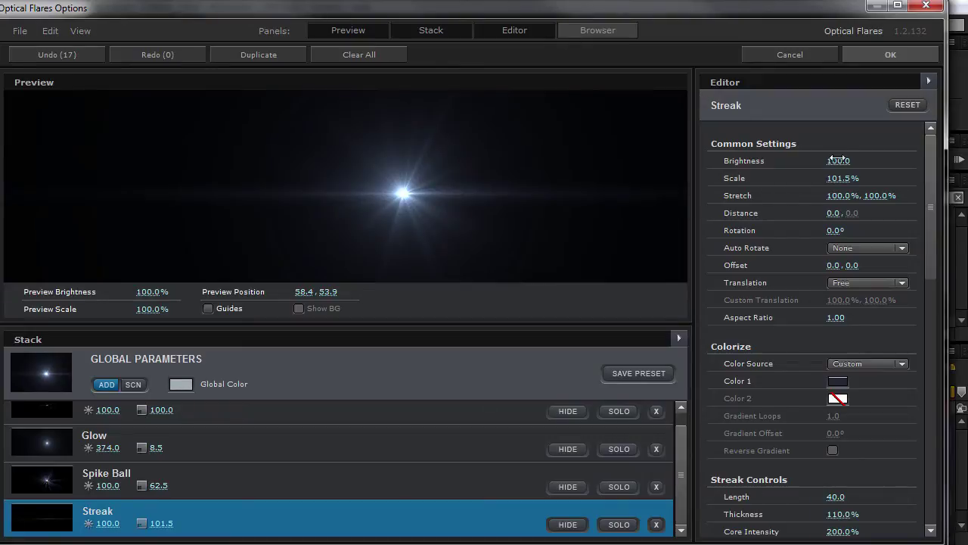
Raise the Streak's brightness to 638 and the Glow's brightness to 476, and apply the flare settings.
{"action": "mouse_move", "coordinate": [874, 162]}
{"action": "left_mouse_down"}
{"action": "mouse_move", "coordinate": [964, 162]}
{"action": "mouse_move", "coordinate": [963, 145]}
{"action": "left_mouse_up"}
{"action": "left_click_drag", "start_coordinate": [839, 160], "coordinate": [880, 160]}
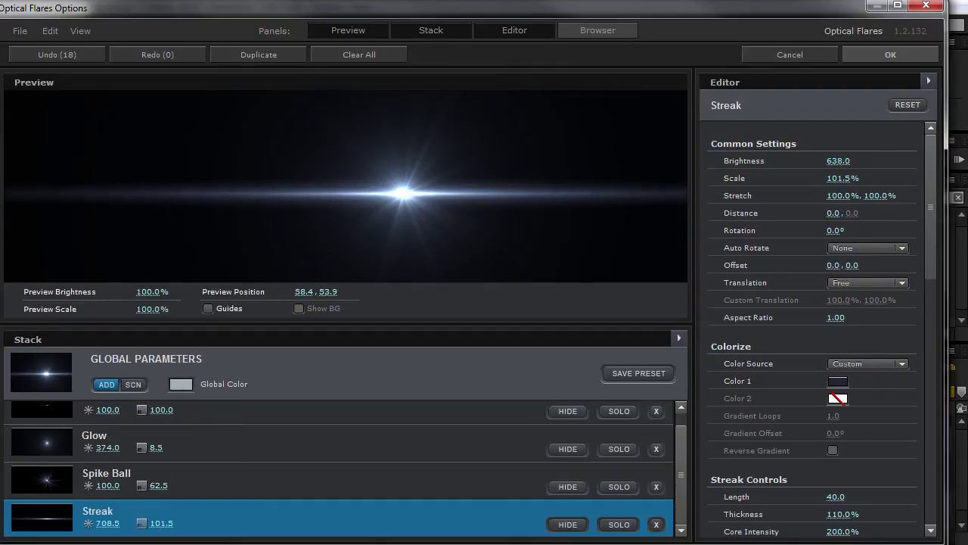
{"action": "left_click", "coordinate": [338, 443]}
{"action": "left_click_drag", "start_coordinate": [837, 161], "coordinate": [963, 164]}
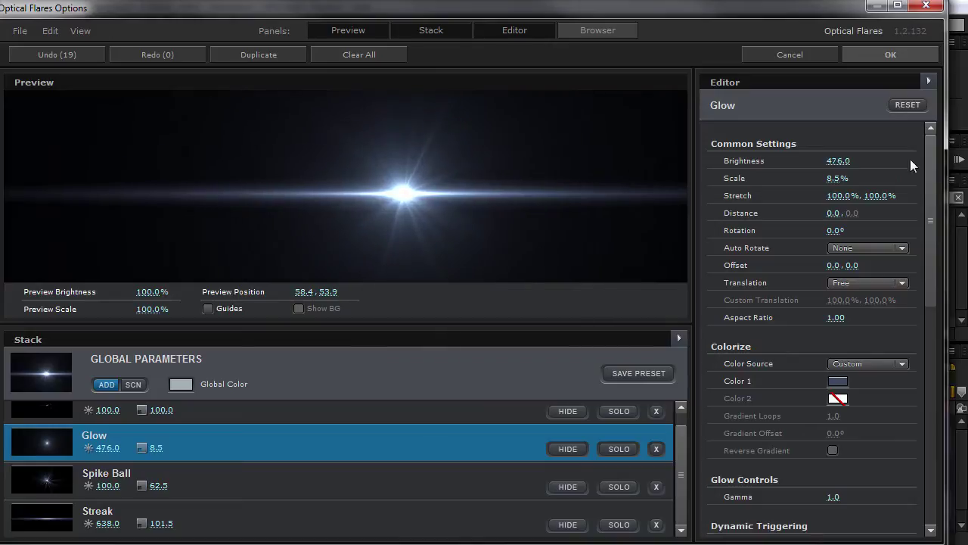
{"action": "left_click", "coordinate": [864, 59]}
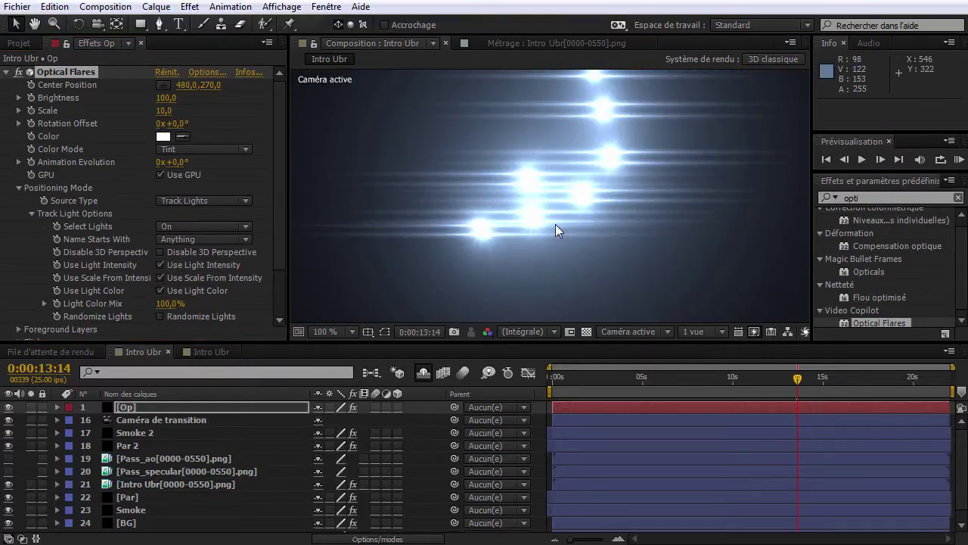
Reopen the flare options, reduce the Glow's scale to 5.5% and apply the change.
{"action": "left_click", "coordinate": [199, 72]}
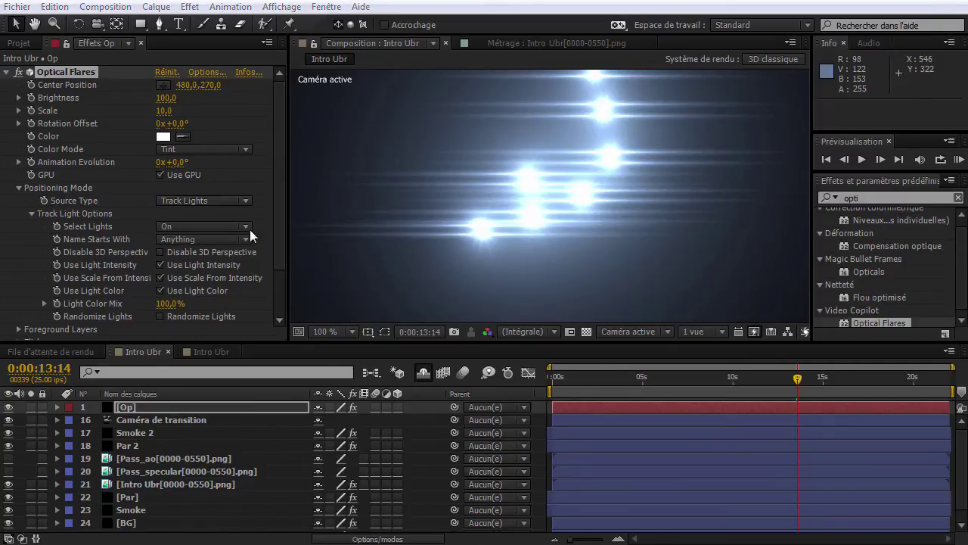
{"action": "left_click", "coordinate": [234, 457]}
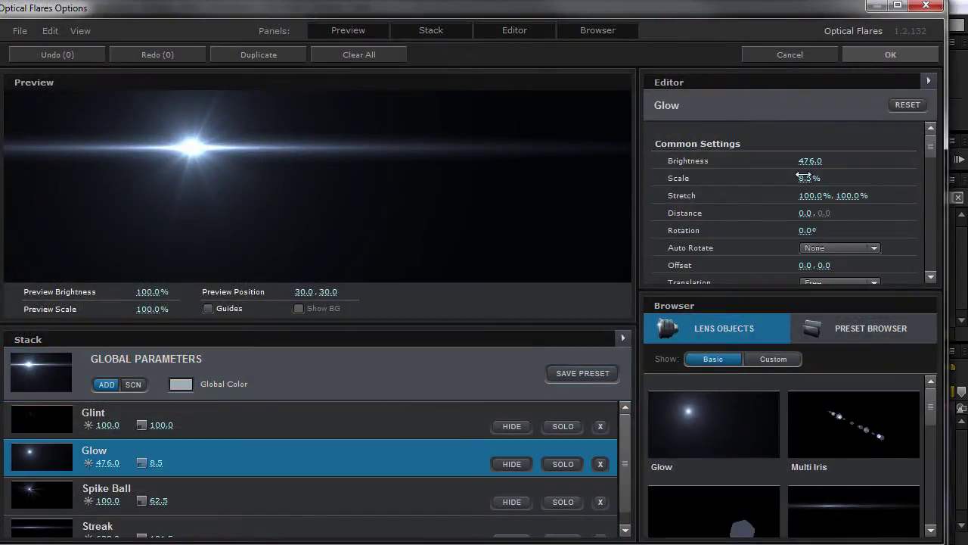
{"action": "left_click_drag", "start_coordinate": [803, 180], "coordinate": [802, 179]}
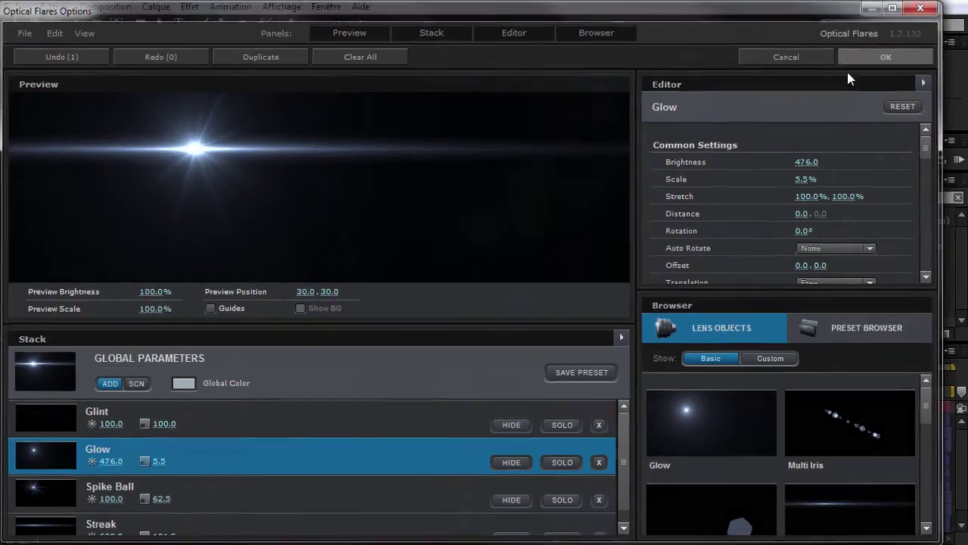
{"action": "left_click", "coordinate": [865, 55]}
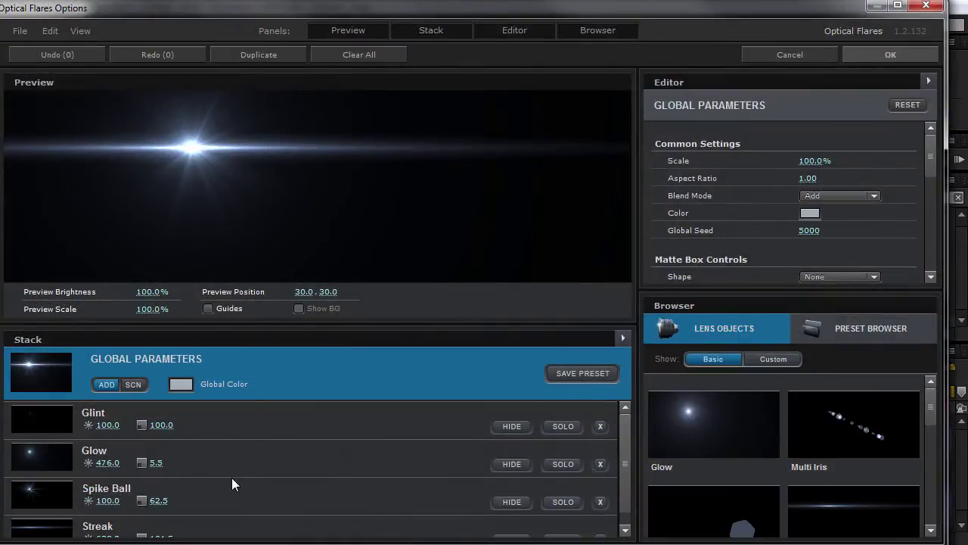
Reopen the flare options, lower the Glow's gamma to 0.8 and apply the change.
{"action": "left_click", "coordinate": [232, 477]}
{"action": "left_click", "coordinate": [235, 459]}
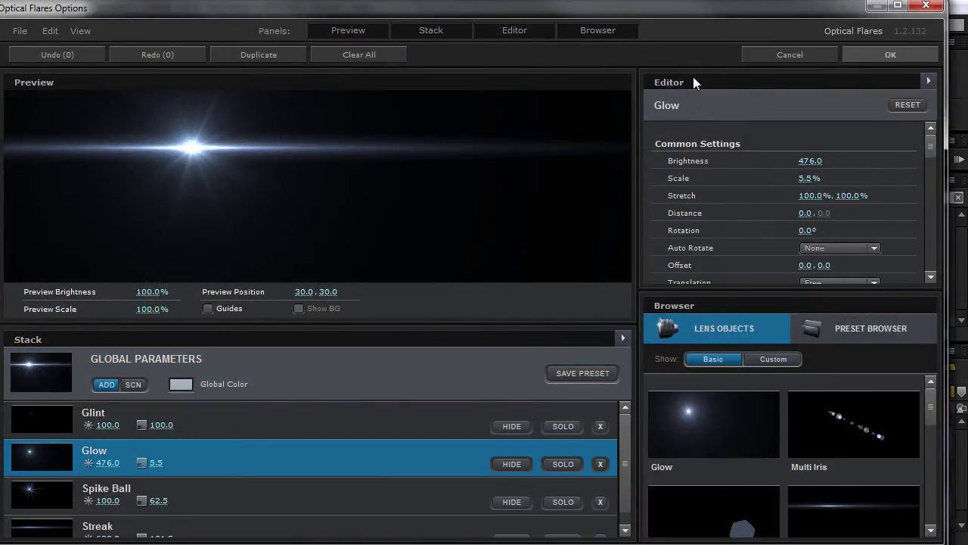
{"action": "left_click", "coordinate": [605, 31]}
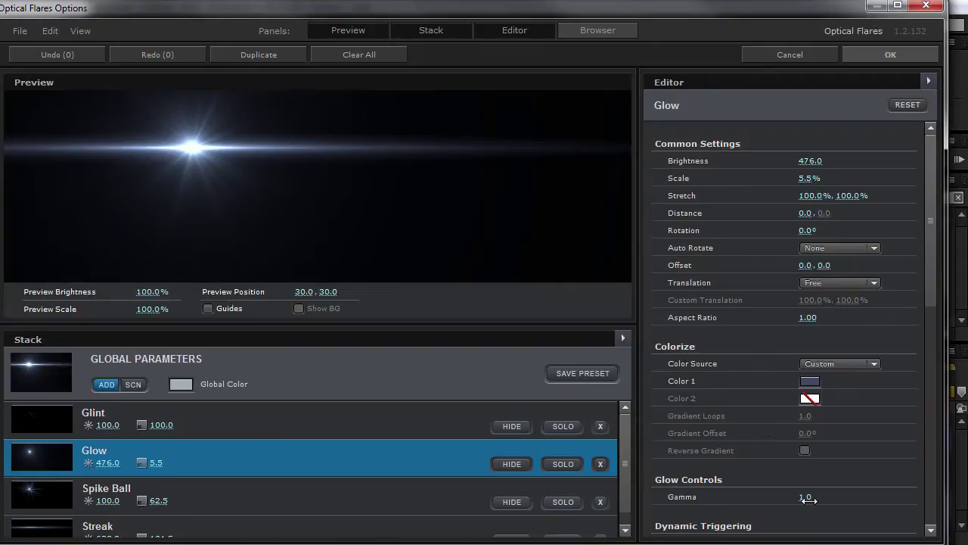
{"action": "mouse_move", "coordinate": [808, 499]}
{"action": "left_mouse_down"}
{"action": "mouse_move", "coordinate": [859, 495]}
{"action": "mouse_move", "coordinate": [794, 506]}
{"action": "mouse_move", "coordinate": [805, 510]}
{"action": "left_mouse_up"}
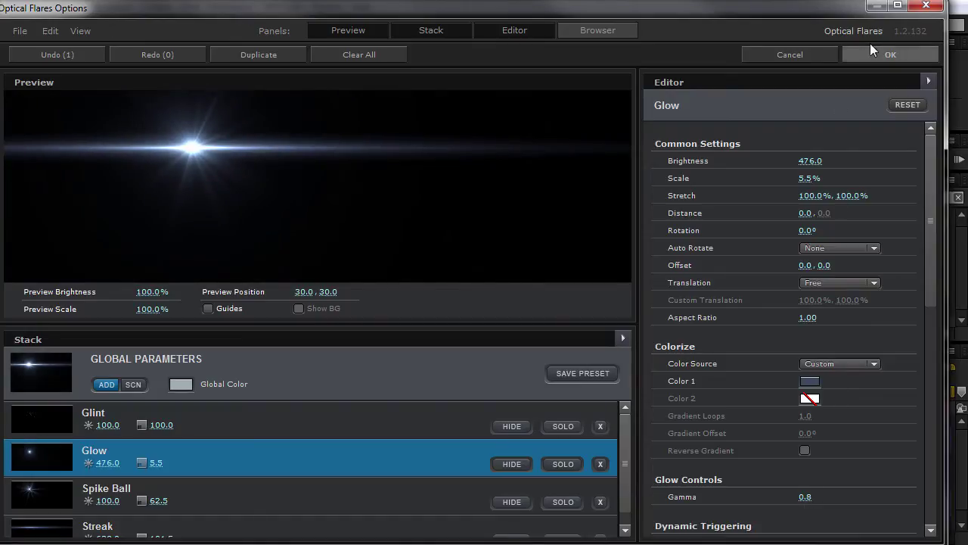
{"action": "left_click", "coordinate": [870, 52]}
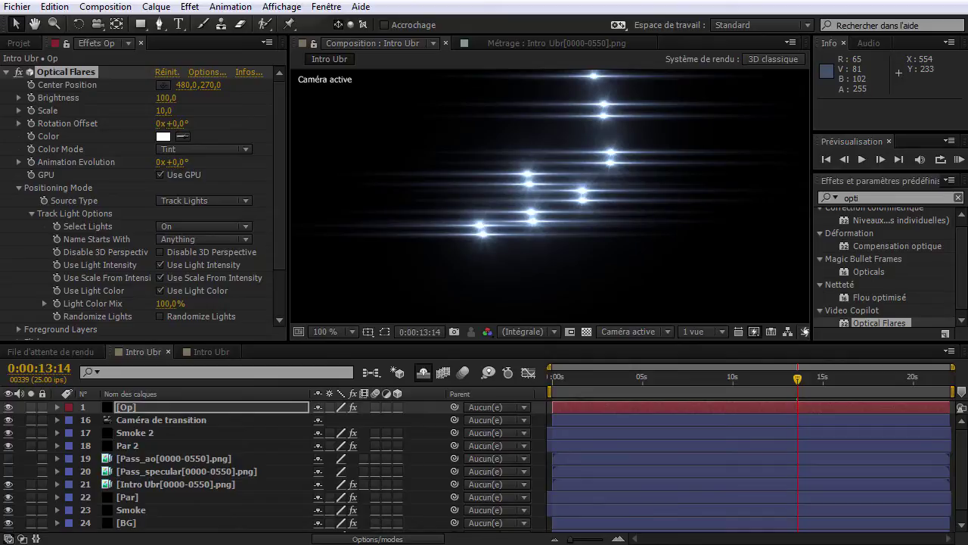
Compare with the reference video in VLC and set the Optical Flares effect's scale to 5.
{"action": "key", "text": "alt+Tab"}
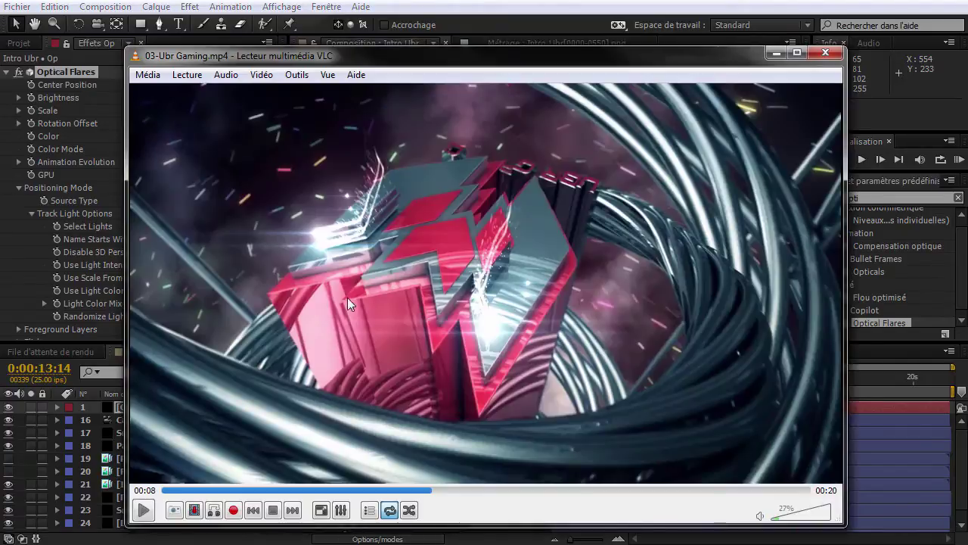
{"action": "left_click", "coordinate": [773, 55]}
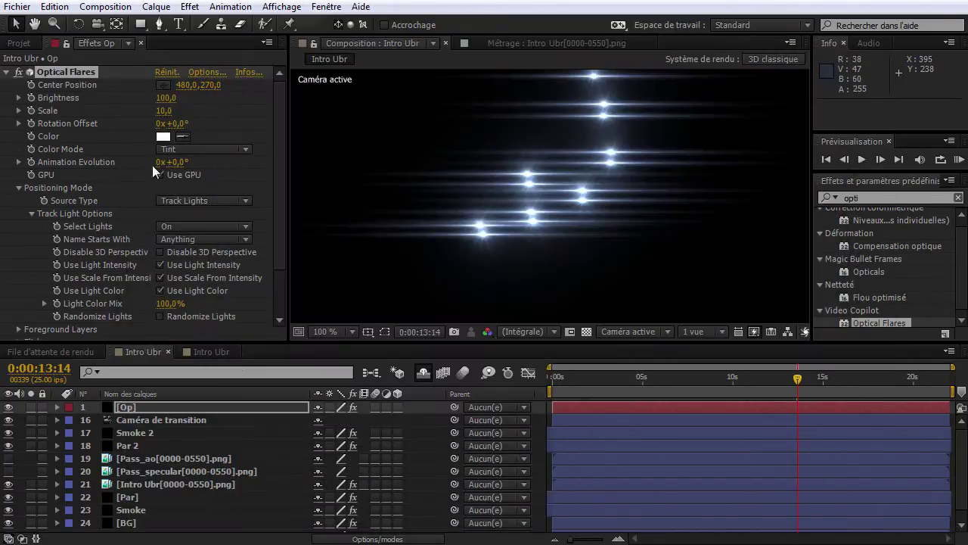
{"action": "left_click", "coordinate": [162, 110]}
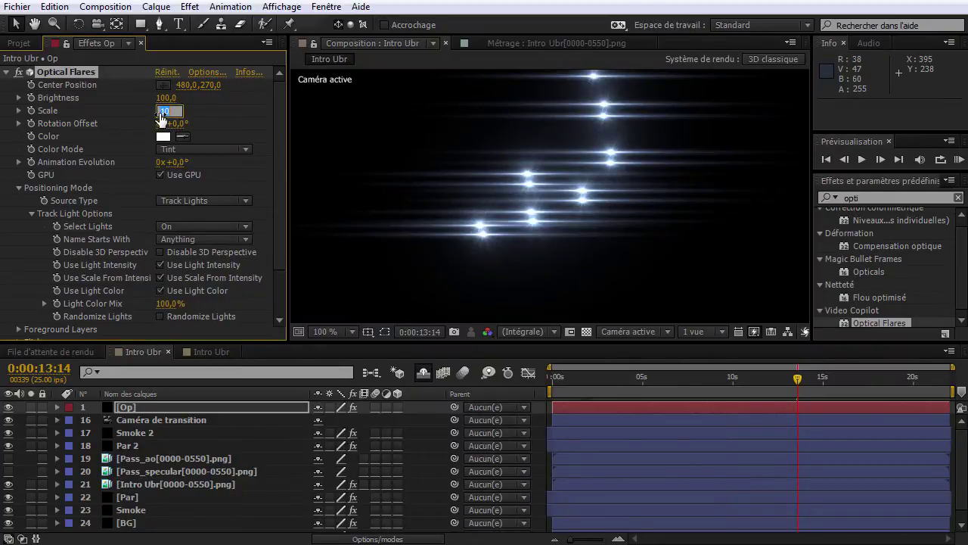
{"action": "key", "text": "Return"}
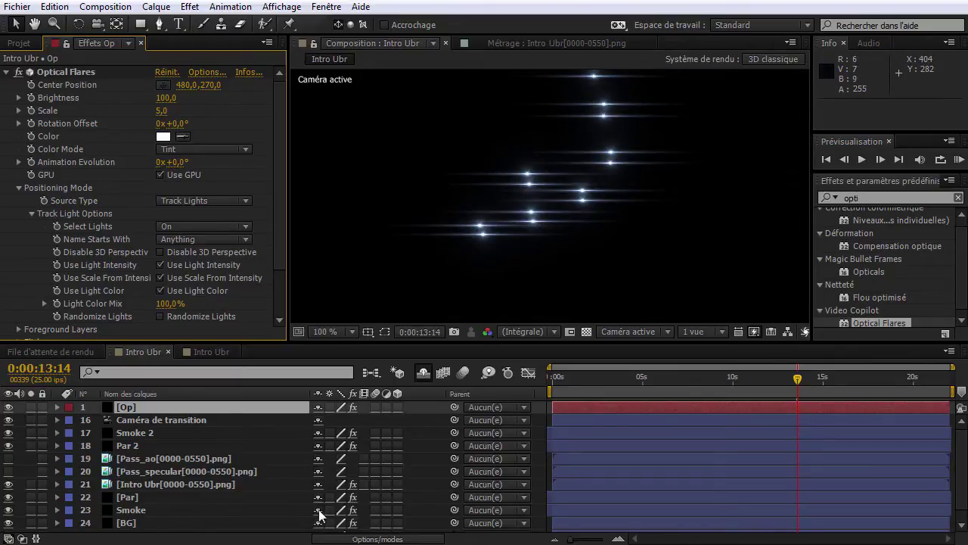
Display the layer modes in the timeline and set the Op layer's blending mode to Addition.
{"action": "left_click", "coordinate": [337, 538]}
{"action": "left_click", "coordinate": [345, 407]}
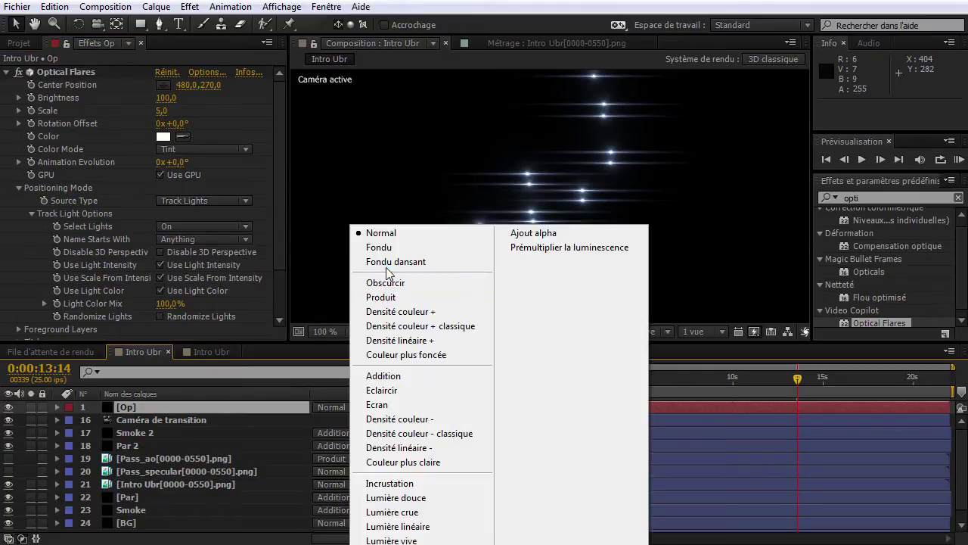
{"action": "left_click", "coordinate": [379, 374]}
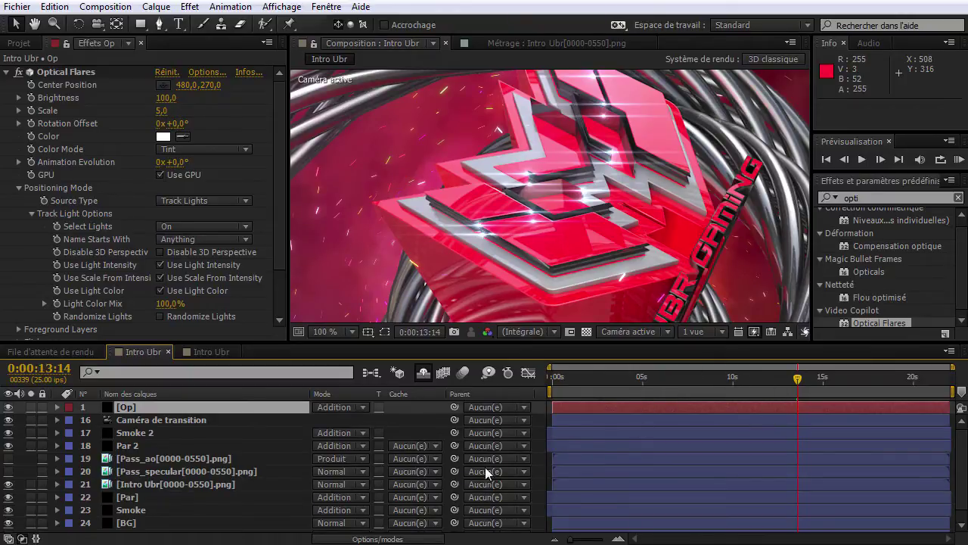
Check the flares over the logo at 0:00:10:16 and hide the Op layer.
{"action": "left_click", "coordinate": [629, 376]}
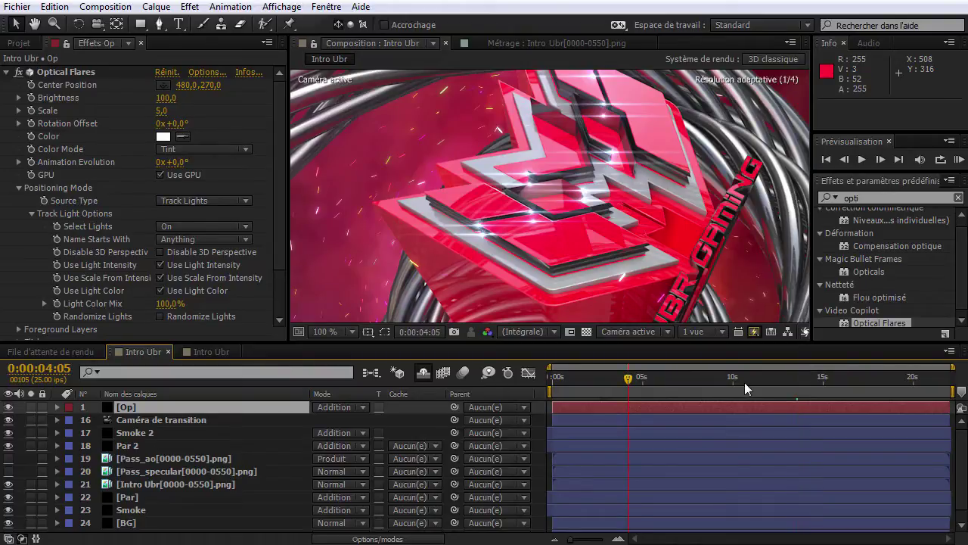
{"action": "left_click", "coordinate": [745, 382]}
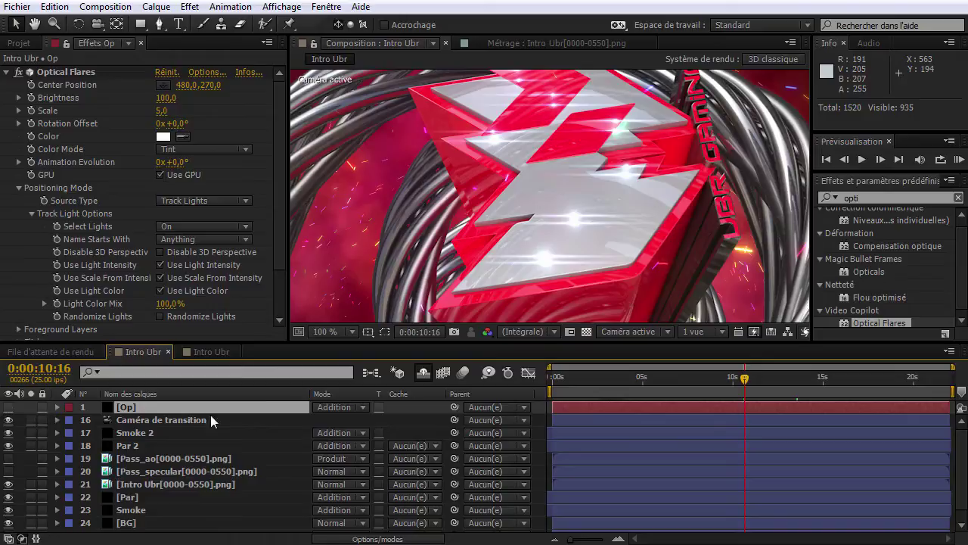
Reveal the hidden emitter light layers in the timeline and examine Emitter 14's keyframes around 0:00:11:00.
{"action": "left_click", "coordinate": [422, 372]}
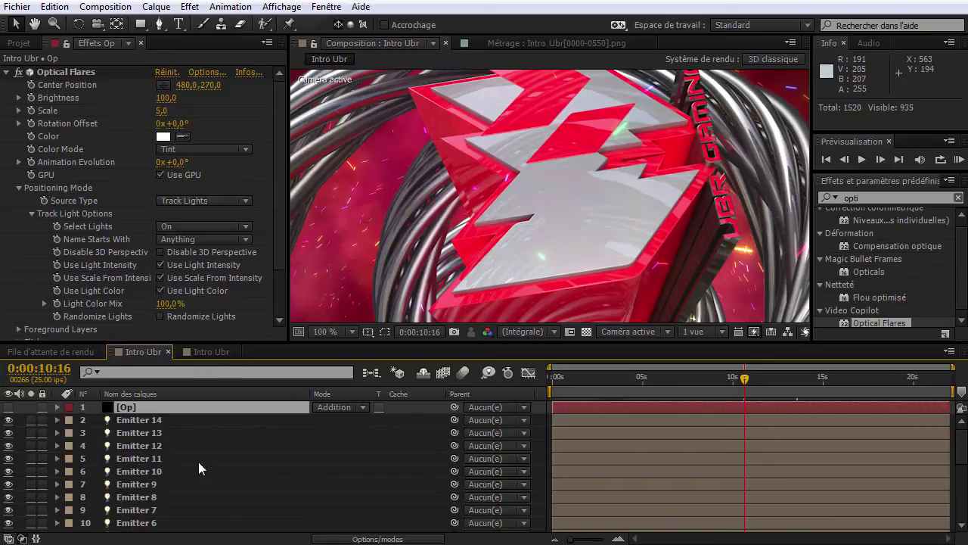
{"action": "left_click", "coordinate": [172, 421]}
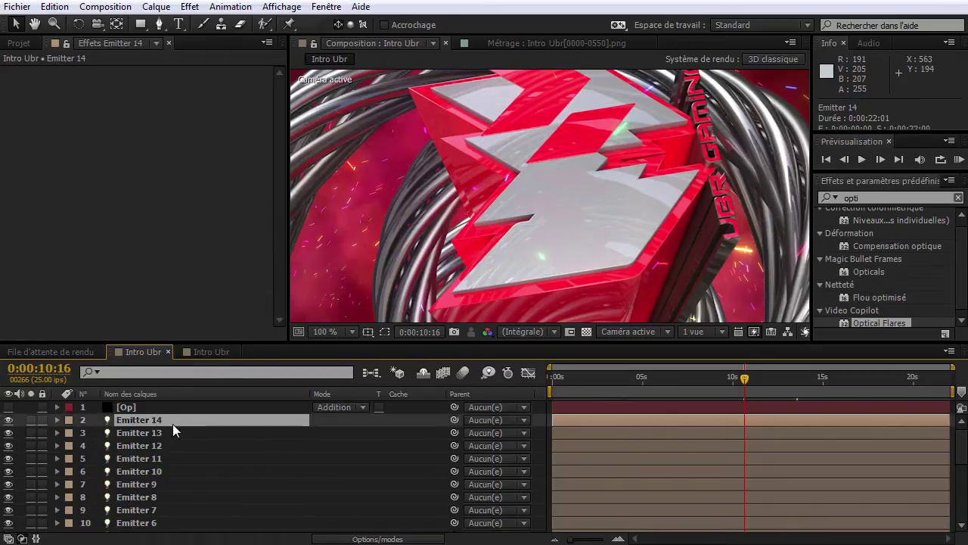
{"action": "key", "text": "u"}
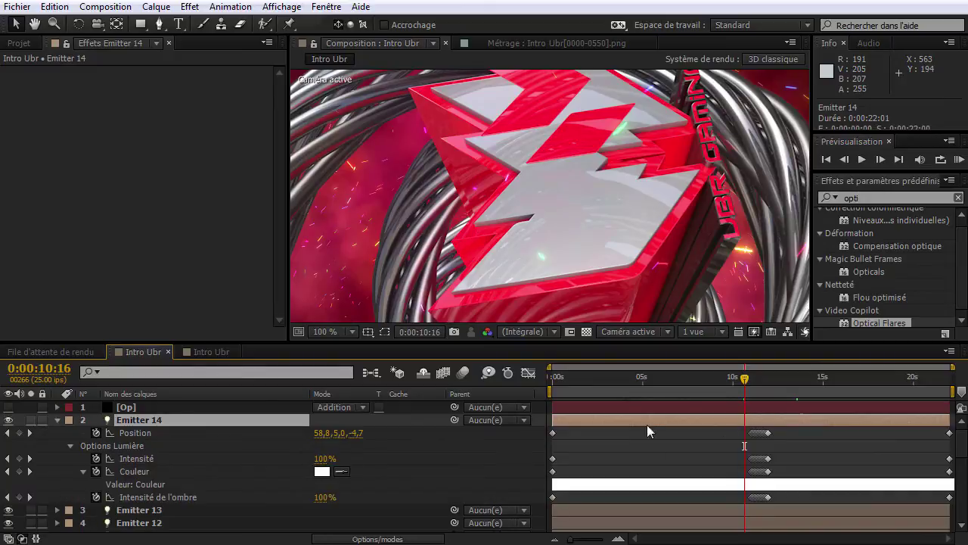
{"action": "left_click", "coordinate": [35, 469]}
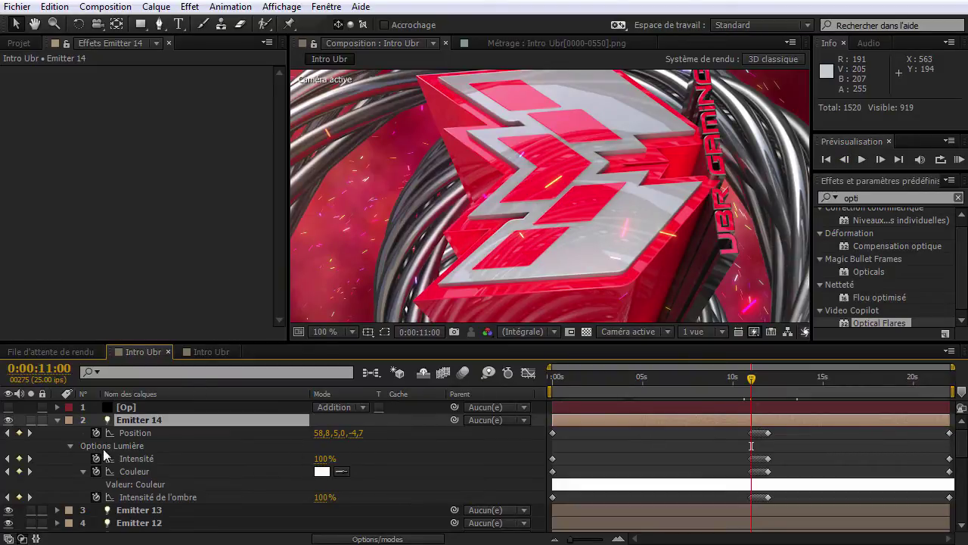
{"action": "left_click", "coordinate": [57, 420]}
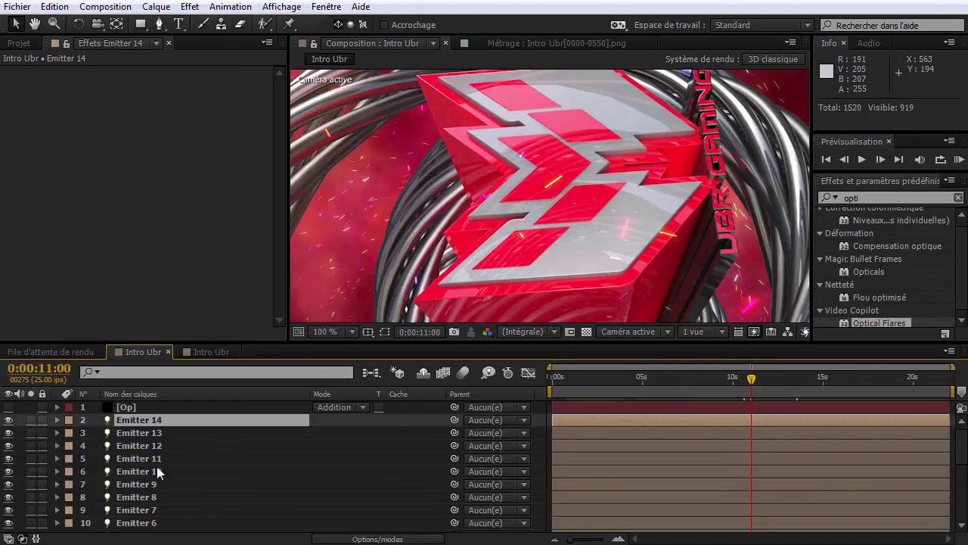
{"action": "scroll", "coordinate": [155, 469], "scroll_direction": "down", "scroll_amount": 4}
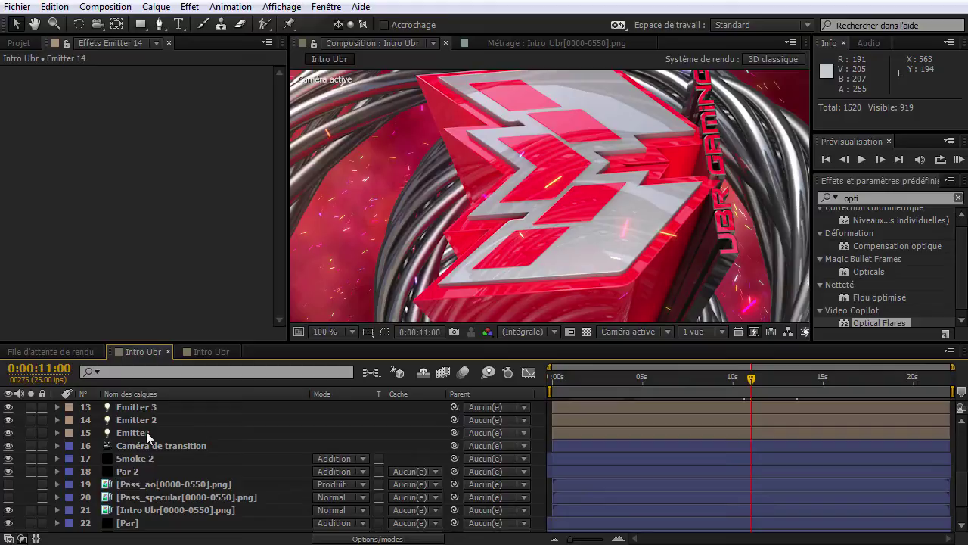
Reveal the animated properties of all fourteen emitter lights and examine their keyframes around 0:00:11:00.
{"action": "left_click", "coordinate": [146, 432], "text": "shift"}
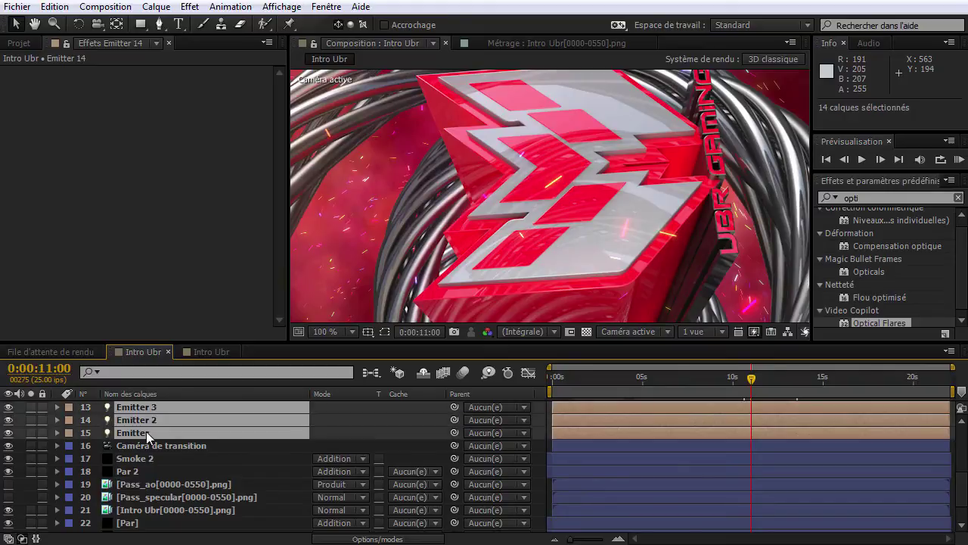
{"action": "key", "text": "u"}
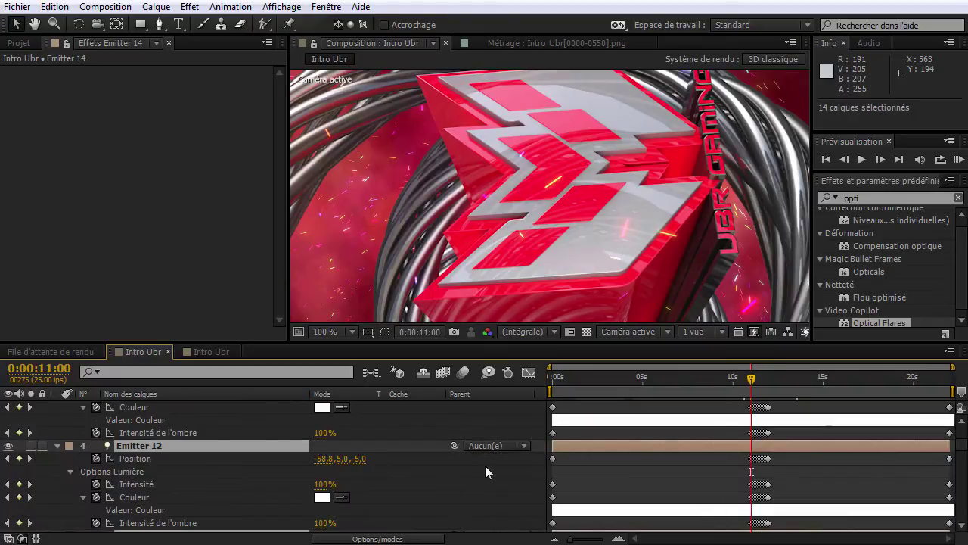
{"action": "scroll", "coordinate": [632, 492], "scroll_direction": "up", "scroll_amount": 1}
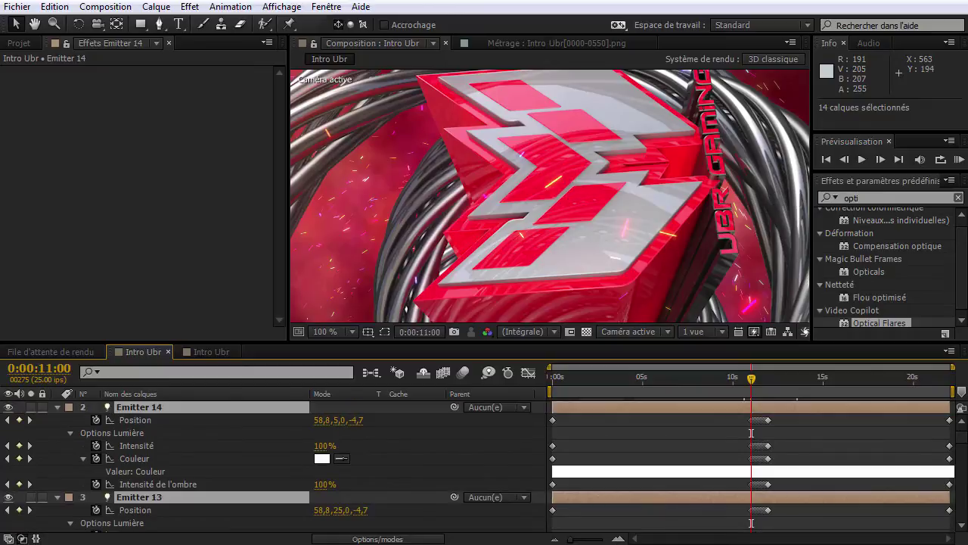
{"action": "scroll", "coordinate": [621, 540], "scroll_direction": "down", "scroll_amount": 3}
{"action": "left_click", "coordinate": [619, 539]}
{"action": "left_click", "coordinate": [619, 540]}
{"action": "left_click", "coordinate": [619, 540]}
{"action": "left_click", "coordinate": [618, 540]}
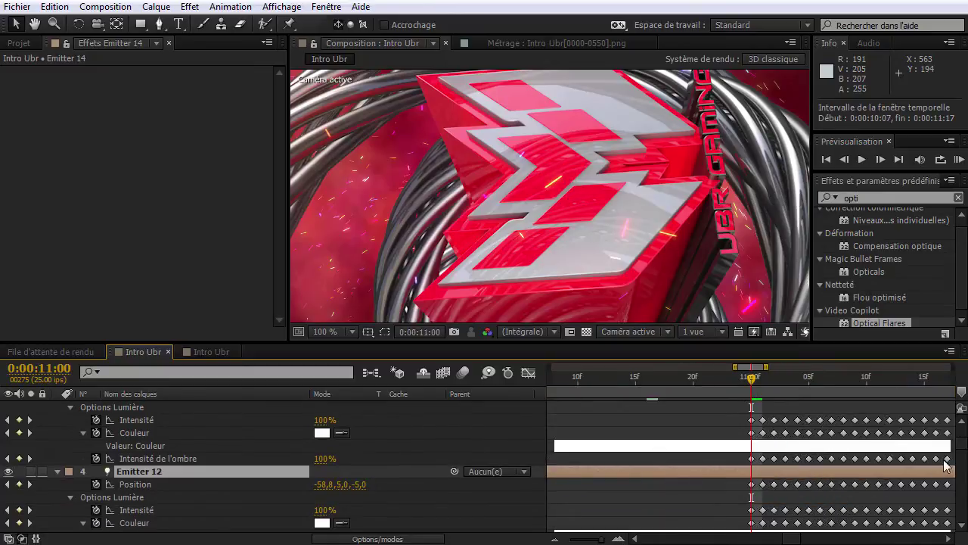
{"action": "scroll", "coordinate": [902, 487], "scroll_direction": "down", "scroll_amount": 15}
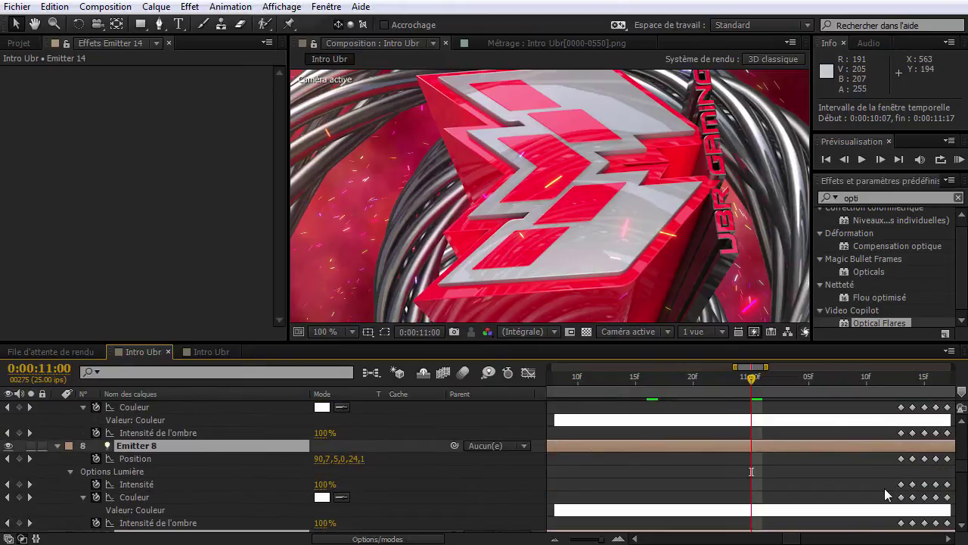
{"action": "scroll", "coordinate": [877, 492], "scroll_direction": "up", "scroll_amount": 20}
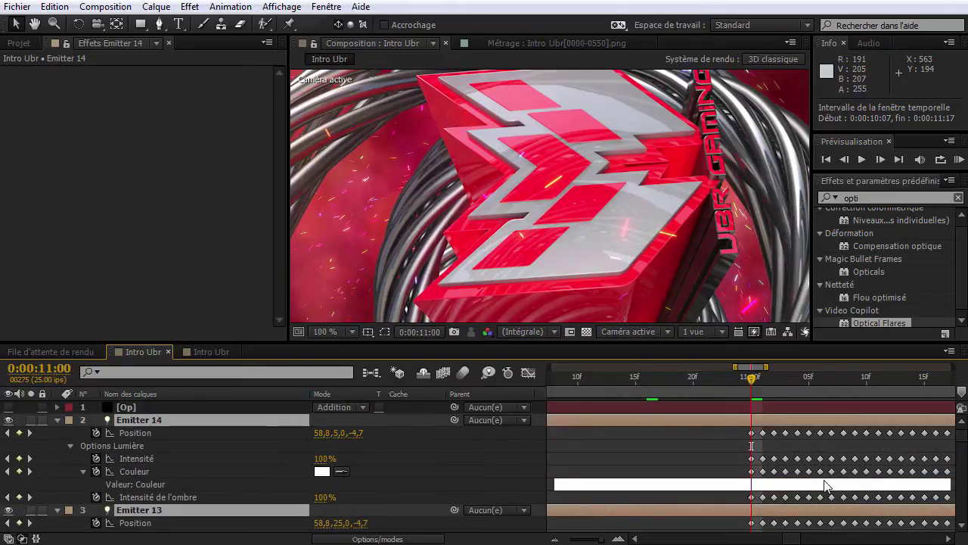
Collapse every layer in the timeline and reveal only the Intensity keyframes of Emitter 14.
{"action": "left_click", "coordinate": [711, 420]}
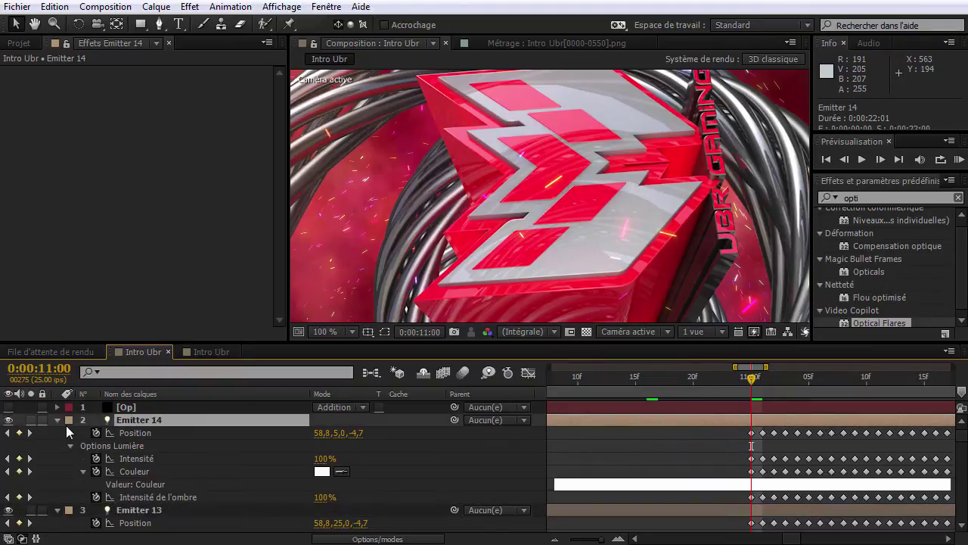
{"action": "key", "text": "ctrl+a"}
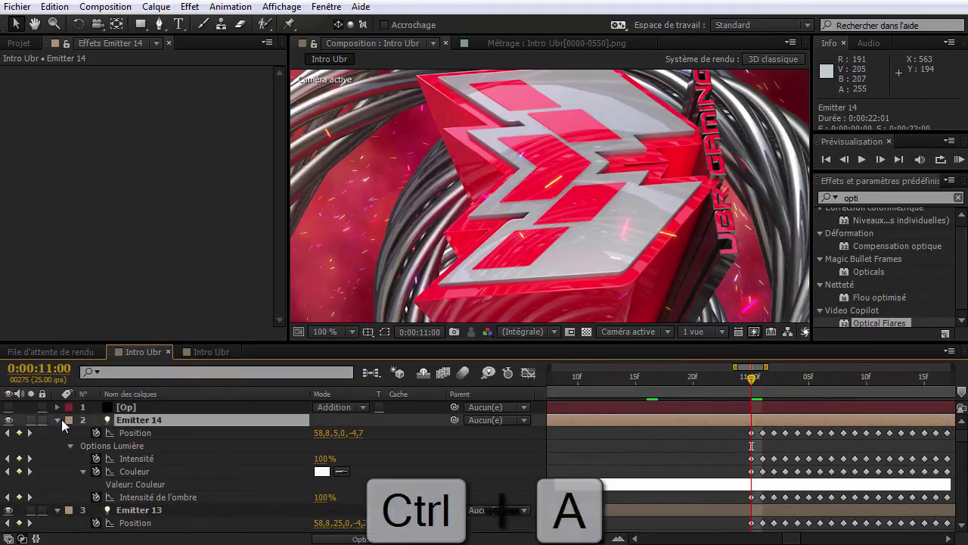
{"action": "left_click", "coordinate": [59, 422]}
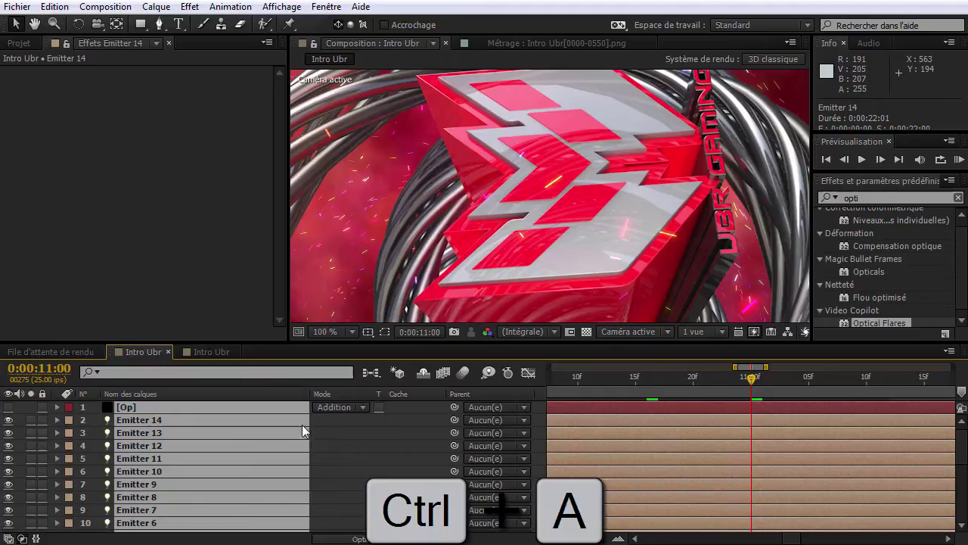
{"action": "left_click", "coordinate": [302, 424]}
{"action": "left_click", "coordinate": [233, 425]}
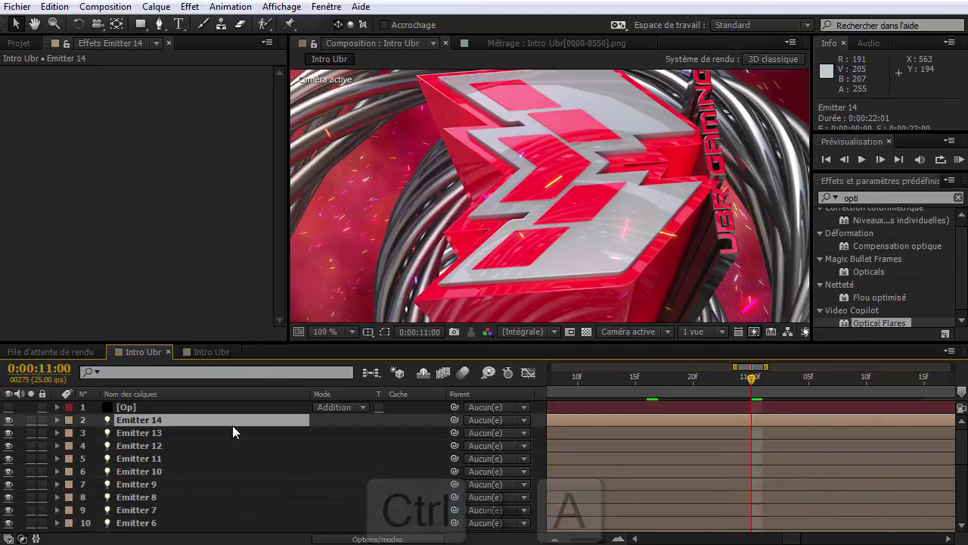
{"action": "key", "text": "u"}
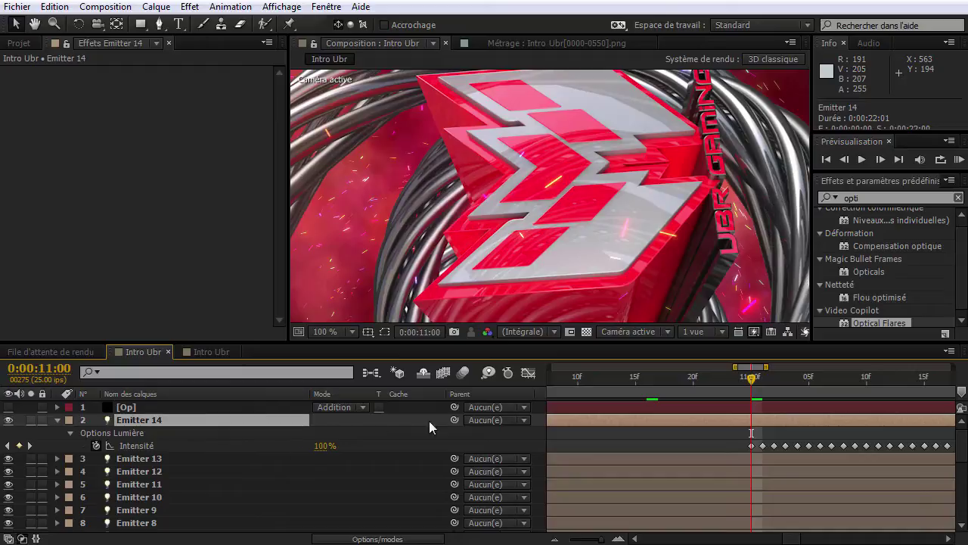
Set Emitter 14's light Intensity to 0% at 0:00:10:24, one frame before its dense keyframes.
{"action": "left_click", "coordinate": [845, 161]}
{"action": "left_click", "coordinate": [845, 160]}
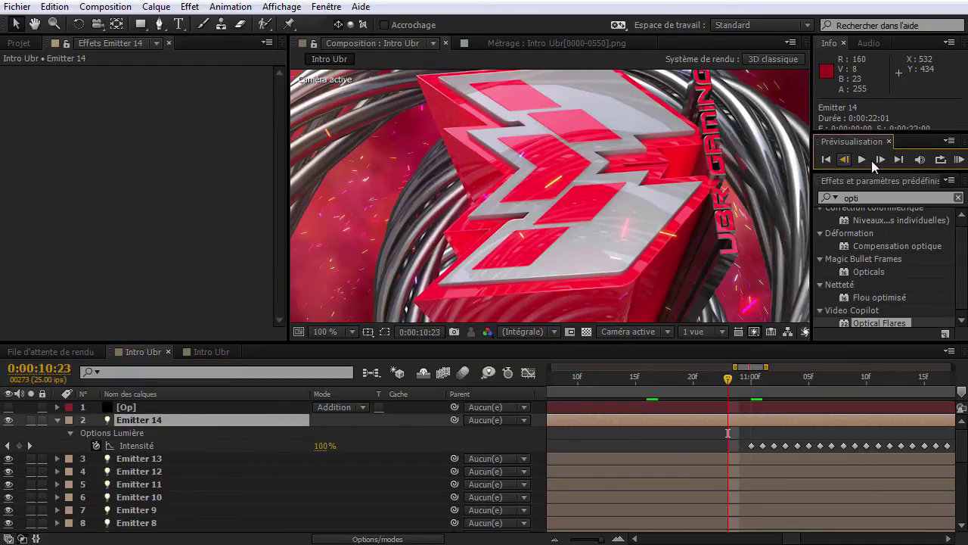
{"action": "left_click", "coordinate": [880, 160]}
{"action": "left_click", "coordinate": [323, 446]}
{"action": "type", "text": "0"}
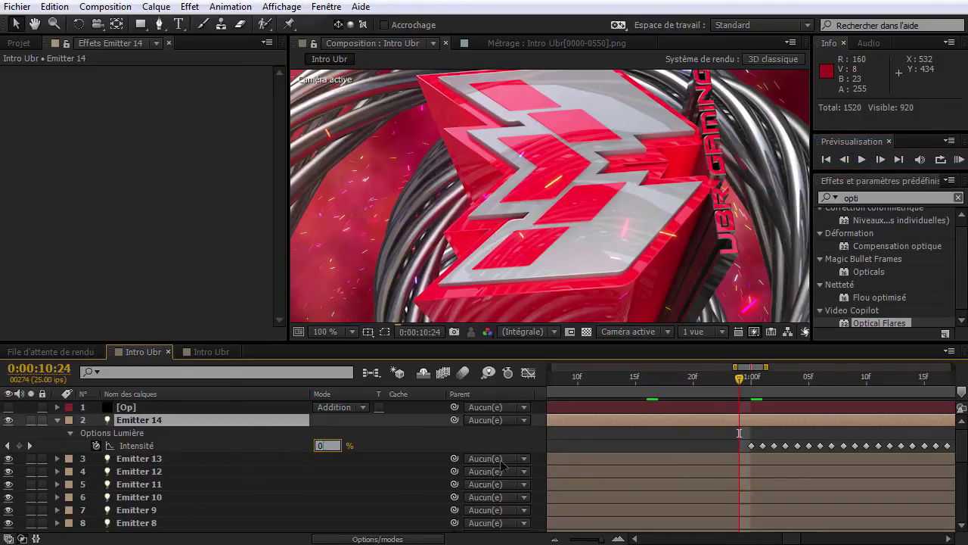
{"action": "left_click", "coordinate": [581, 435]}
Remove Emitter 14's Intensity keyframe at 0:00:00:00.
{"action": "left_click", "coordinate": [671, 385]}
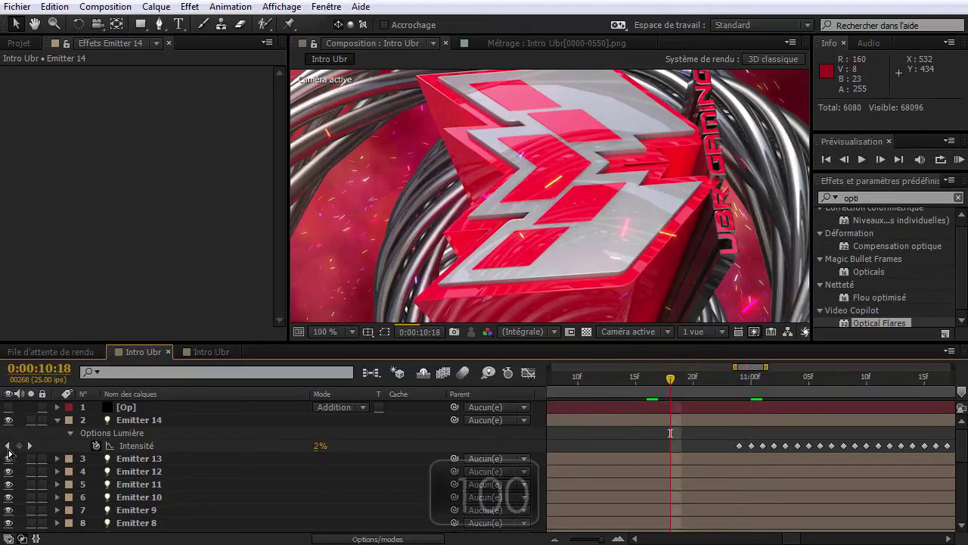
{"action": "key", "text": "Home"}
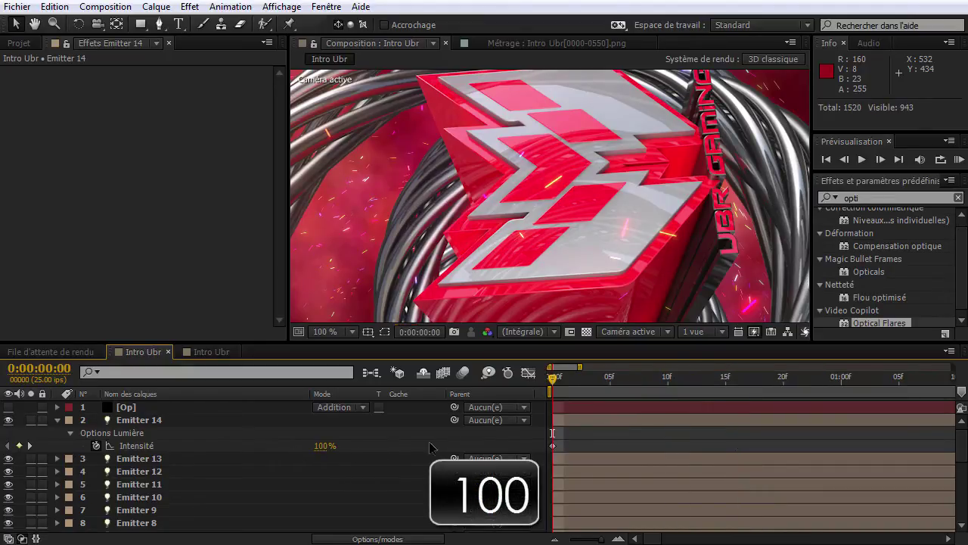
{"action": "left_click", "coordinate": [317, 446]}
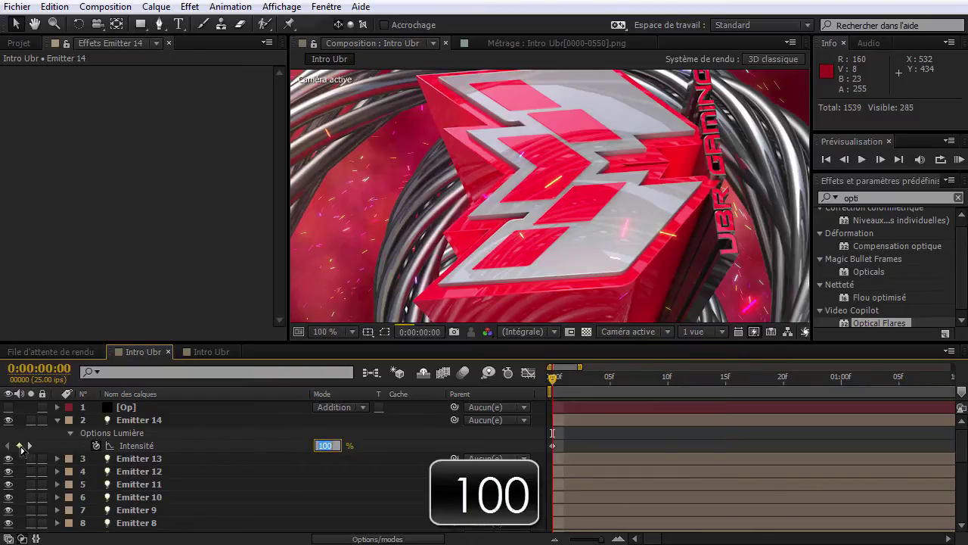
{"action": "left_click", "coordinate": [20, 446]}
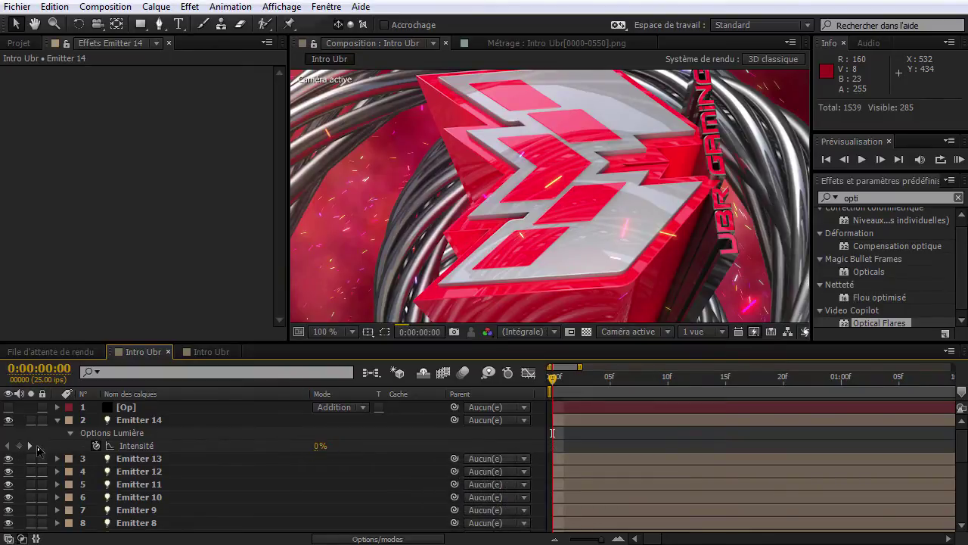
Set Emitter 14's Intensity to 0% at 0:00:12:01, one frame after its dense keyframes.
{"action": "left_click", "coordinate": [30, 445]}
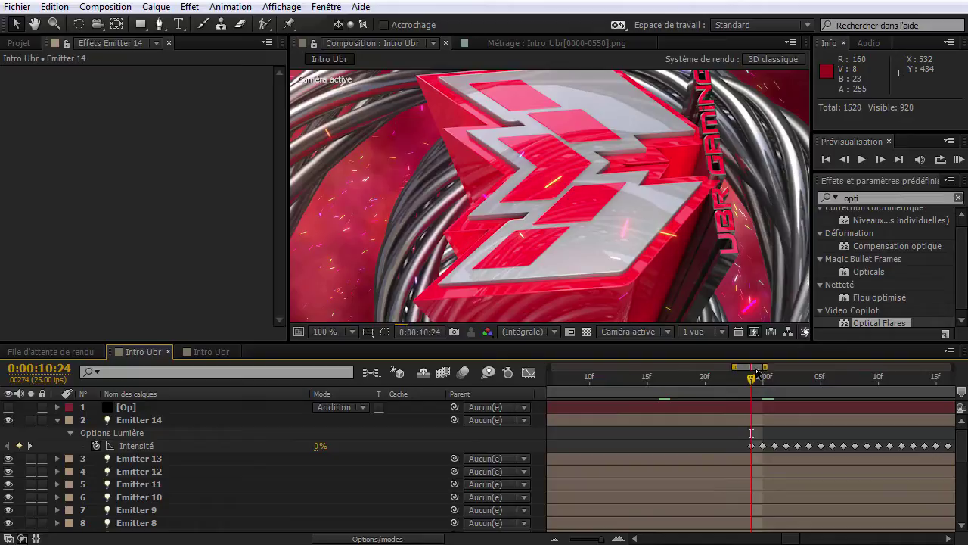
{"action": "left_click_drag", "start_coordinate": [760, 367], "coordinate": [780, 371]}
{"action": "left_click", "coordinate": [745, 383]}
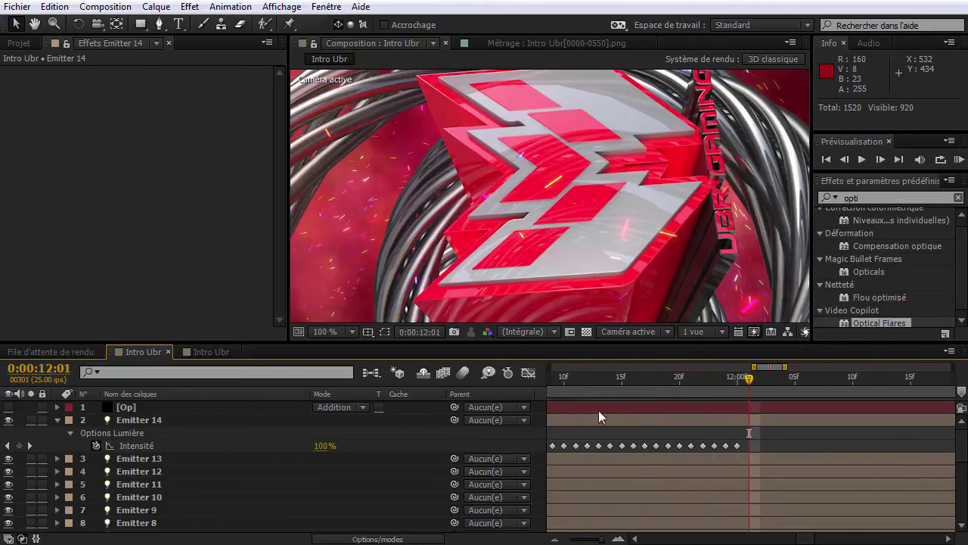
{"action": "left_click", "coordinate": [321, 446]}
{"action": "type", "text": "0"}
{"action": "key", "text": "Return"}
Remove Emitter 14's Intensity keyframe at 0:00:22:00 and collapse the layer.
{"action": "left_click", "coordinate": [29, 446]}
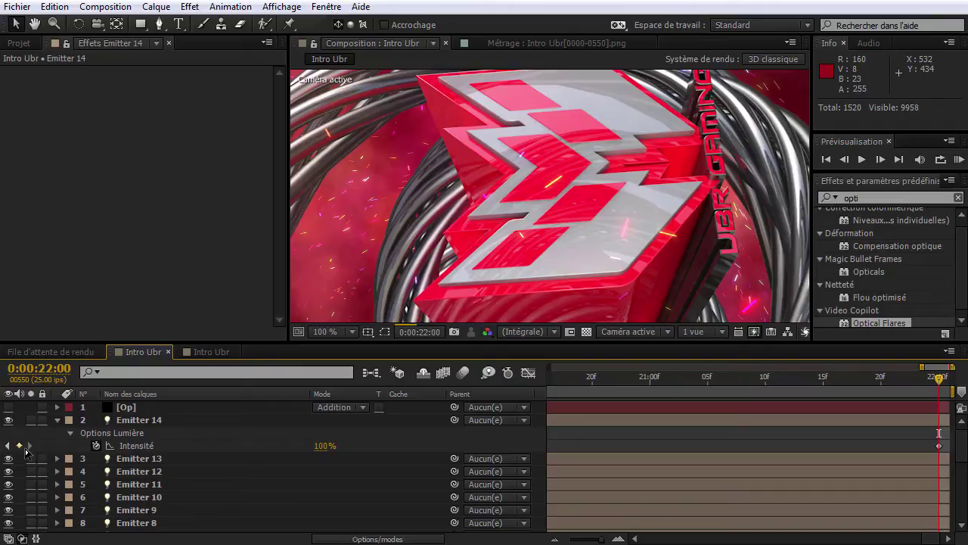
{"action": "left_click", "coordinate": [20, 446]}
{"action": "left_click_drag", "start_coordinate": [922, 367], "coordinate": [531, 369]}
{"action": "left_click_drag", "start_coordinate": [920, 382], "coordinate": [617, 400]}
{"action": "left_click", "coordinate": [764, 390]}
{"action": "left_click", "coordinate": [144, 420]}
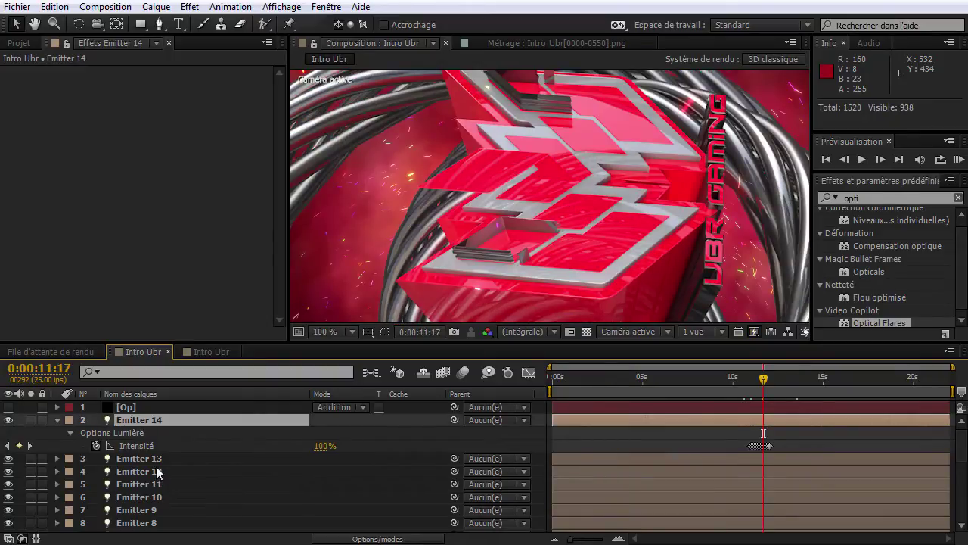
{"action": "left_click", "coordinate": [57, 419]}
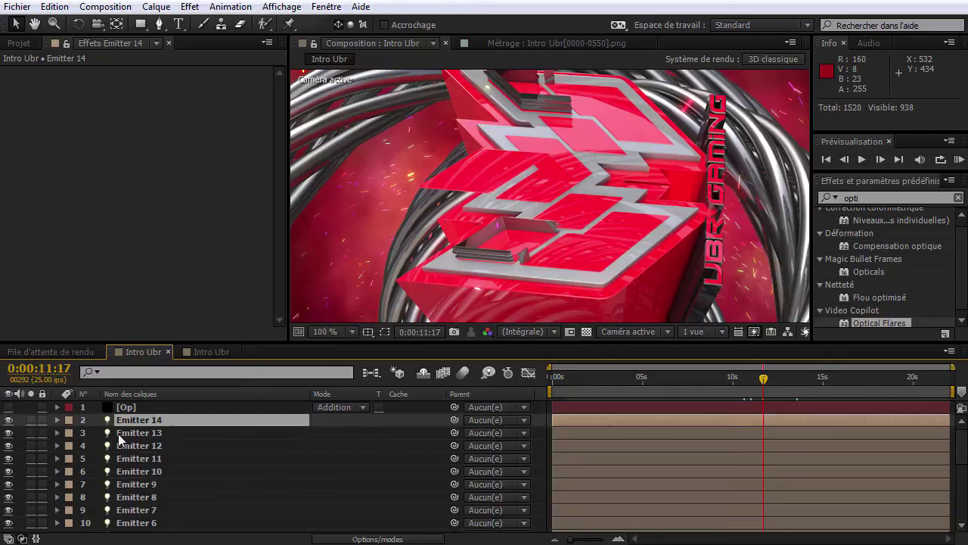
Reveal Emitter 13's Intensity keyframes and set the Intensity to 0% one frame before the dense keyframes.
{"action": "left_click", "coordinate": [126, 433]}
{"action": "key", "text": "u"}
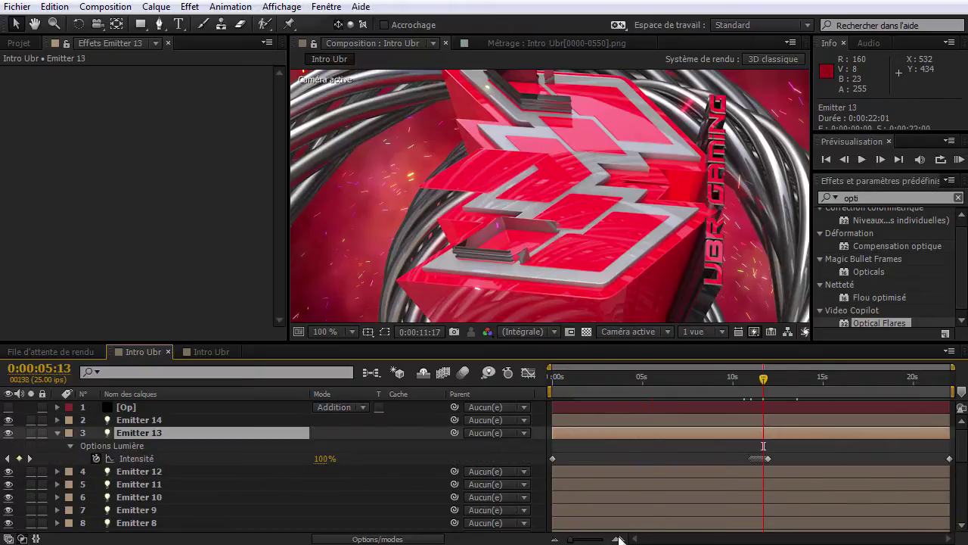
{"action": "left_click", "coordinate": [620, 538]}
{"action": "left_click", "coordinate": [845, 160]}
{"action": "left_click", "coordinate": [321, 458]}
{"action": "type", "text": "0"}
Remove Emitter 13's isolated Intensity keyframes at the beginning and end of the composition.
{"action": "key", "text": "Home"}
{"action": "left_click_drag", "start_coordinate": [659, 368], "coordinate": [954, 368]}
{"action": "key", "text": "End"}
{"action": "left_click", "coordinate": [19, 458]}
Set Emitter 13's Intensity to 0% one frame after its dense keyframes.
{"action": "left_click", "coordinate": [8, 459]}
{"action": "left_click", "coordinate": [881, 160]}
{"action": "left_click", "coordinate": [321, 458]}
{"action": "type", "text": "0"}
{"action": "left_click", "coordinate": [705, 379]}
Set Emitter 12's Intensity to 0% one frame before its dense keyframes and remove its keyframe at the composition's start.
{"action": "left_click", "coordinate": [149, 447]}
{"action": "key", "text": "u"}
{"action": "left_click", "coordinate": [29, 472]}
{"action": "left_click", "coordinate": [844, 160]}
{"action": "left_click", "coordinate": [320, 472]}
{"action": "type", "text": "0"}
{"action": "left_click", "coordinate": [18, 472]}
Set Emitter 12's Intensity to 0% one frame after its dense keyframes and remove its keyframe at 0:00:22:00.
{"action": "left_click", "coordinate": [880, 160]}
{"action": "left_click", "coordinate": [321, 471]}
{"action": "left_click", "coordinate": [29, 471]}
{"action": "left_click", "coordinate": [19, 471]}
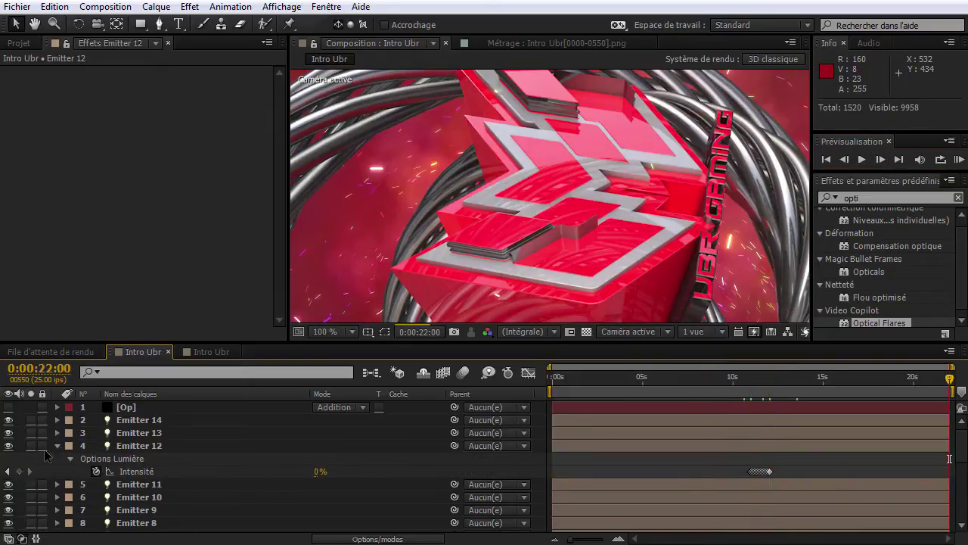
{"action": "left_click", "coordinate": [57, 446]}
Reveal Emitter 11's Intensity keyframes and set the Intensity to 0% at 0:00:12:01.
{"action": "left_click", "coordinate": [151, 458]}
{"action": "key", "text": "u"}
{"action": "left_click", "coordinate": [8, 484]}
{"action": "left_click", "coordinate": [881, 159]}
{"action": "left_click", "coordinate": [321, 484]}
{"action": "type", "text": "00"}
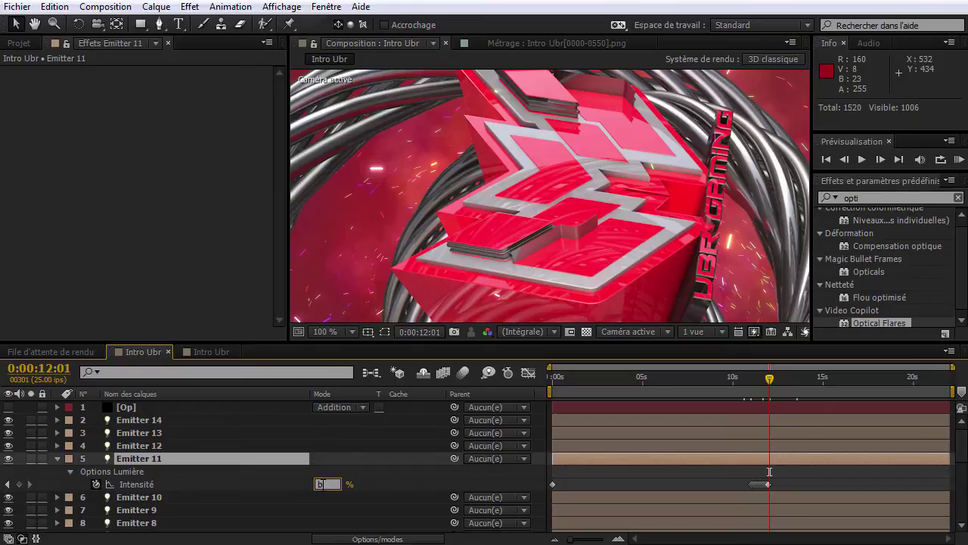
{"action": "left_click", "coordinate": [731, 380]}
Set Emitter 11's Intensity to 0% one frame before its dense keyframes.
{"action": "left_click", "coordinate": [30, 484]}
{"action": "left_click", "coordinate": [845, 160]}
{"action": "left_click", "coordinate": [320, 484]}
{"action": "type", "text": "0"}
{"action": "left_click", "coordinate": [388, 479]}
Remove Emitter 11's Intensity keyframe at 0:00:00:00 and collapse the layer.
{"action": "left_click", "coordinate": [8, 484]}
{"action": "left_click", "coordinate": [19, 484]}
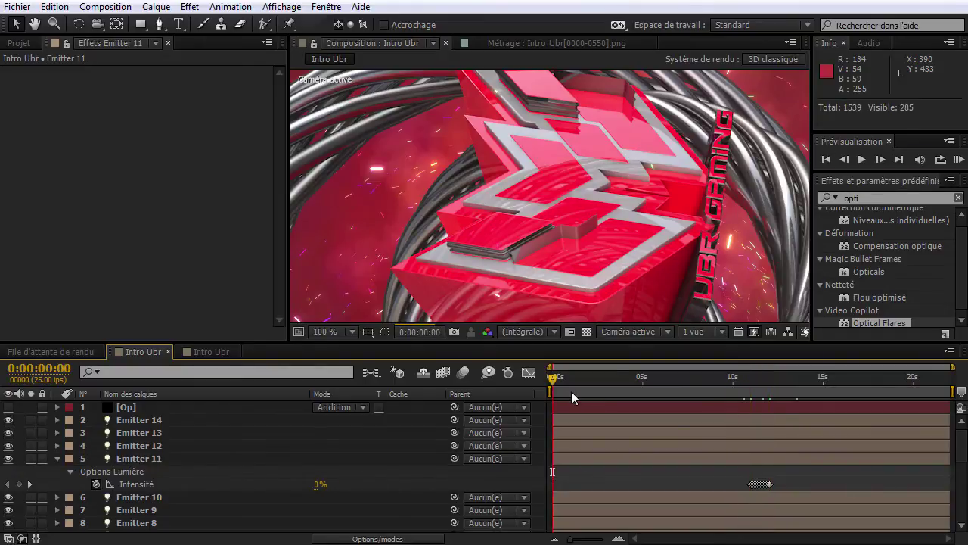
{"action": "left_click", "coordinate": [590, 379]}
{"action": "left_click", "coordinate": [137, 484]}
{"action": "scroll", "coordinate": [136, 484], "scroll_direction": "down", "scroll_amount": 2}
{"action": "scroll", "coordinate": [136, 484], "scroll_direction": "up", "scroll_amount": 2}
{"action": "left_click", "coordinate": [388, 478]}
{"action": "left_click", "coordinate": [851, 379]}
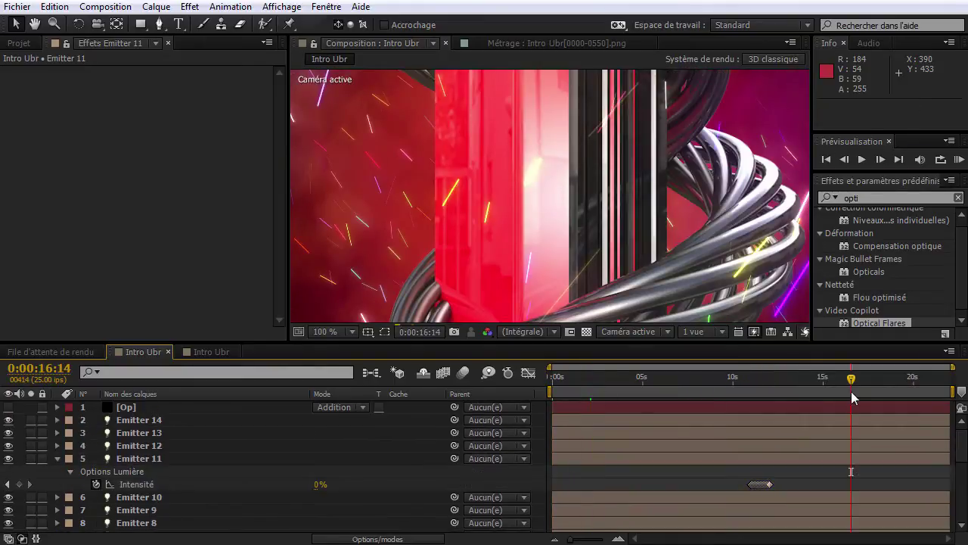
{"action": "left_click", "coordinate": [58, 458]}
Set Emitter 10's Intensity to 0% on the frames just before and just after its dense keyframes.
{"action": "left_click", "coordinate": [139, 471]}
{"action": "key", "text": "u"}
{"action": "left_click", "coordinate": [8, 497]}
{"action": "left_click", "coordinate": [321, 497]}
{"action": "type", "text": "0"}
{"action": "left_click", "coordinate": [30, 497]}
{"action": "left_click", "coordinate": [845, 160]}
{"action": "left_click", "coordinate": [321, 497]}
{"action": "type", "text": "0"}
{"action": "left_click", "coordinate": [833, 380]}
Remove Emitter 9's isolated Intensity keyframe and set its Intensity to 0% at 0:00:11:12.
{"action": "left_click", "coordinate": [127, 485]}
{"action": "key", "text": "u"}
{"action": "left_click", "coordinate": [19, 510]}
{"action": "left_click", "coordinate": [29, 510]}
{"action": "left_click", "coordinate": [845, 159]}
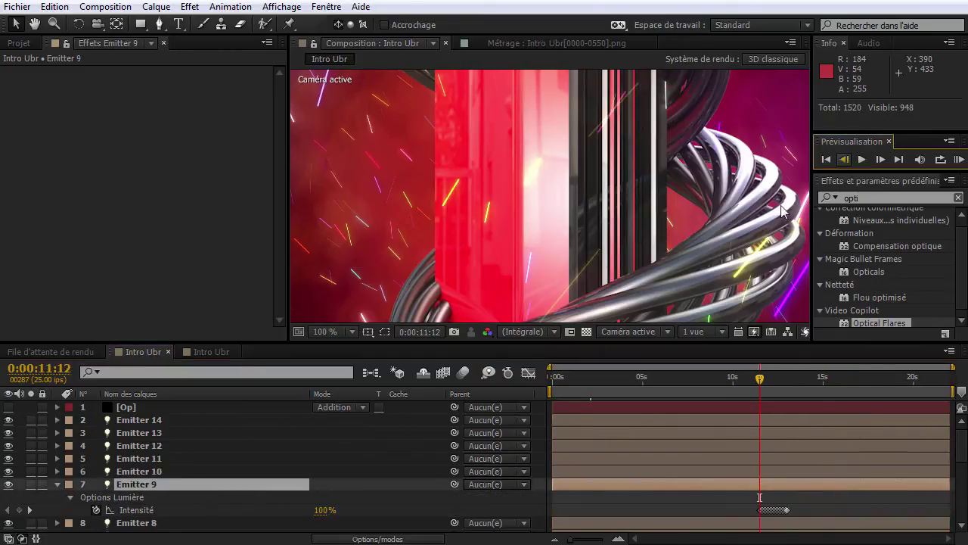
{"action": "left_click", "coordinate": [321, 510]}
{"action": "type", "text": "0"}
Try removing another Intensity keyframe from Emitter 9 and undo the removal.
{"action": "left_click_drag", "start_coordinate": [692, 380], "coordinate": [834, 391]}
{"action": "left_click", "coordinate": [8, 510]}
{"action": "left_click", "coordinate": [21, 510]}
{"action": "left_click", "coordinate": [54, 7]}
{"action": "left_click", "coordinate": [71, 26]}
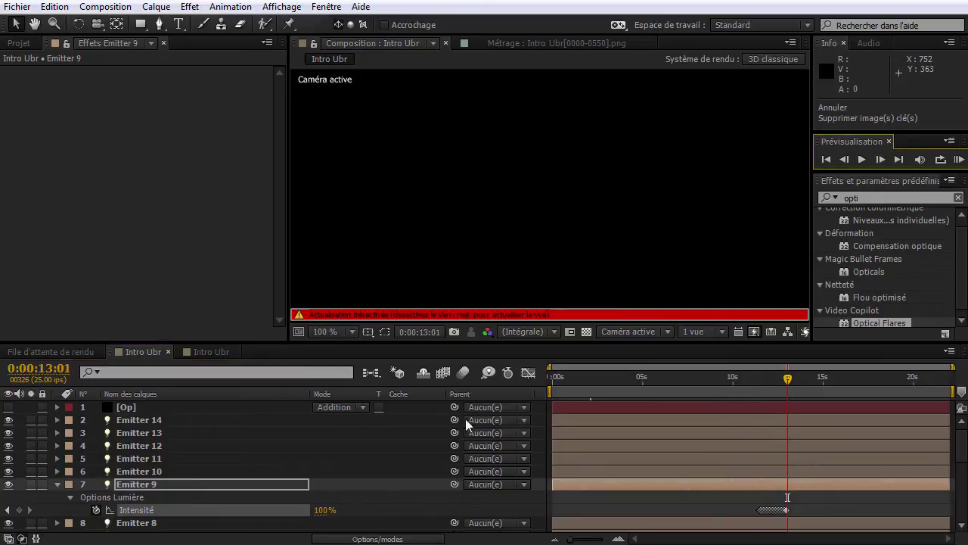
Set Emitter 9's Intensity to 0% at 0:00:13:01 and collapse the layer.
{"action": "left_click", "coordinate": [321, 510]}
{"action": "type", "text": "0"}
{"action": "left_click", "coordinate": [689, 379]}
{"action": "left_click", "coordinate": [58, 484]}
Reveal Emitter 8's Intensity keyframes and set the Intensity to 0% at 0:00:11:11.
{"action": "left_click", "coordinate": [139, 497]}
{"action": "key", "text": "u"}
{"action": "left_click", "coordinate": [29, 523]}
{"action": "left_click", "coordinate": [844, 161]}
{"action": "left_click", "coordinate": [321, 523]}
{"action": "type", "text": "0"}
{"action": "left_click", "coordinate": [807, 389]}
{"action": "left_click", "coordinate": [55, 7]}
{"action": "left_click", "coordinate": [76, 26]}
{"action": "left_click", "coordinate": [844, 160]}
{"action": "left_click", "coordinate": [321, 523]}
{"action": "type", "text": "0"}
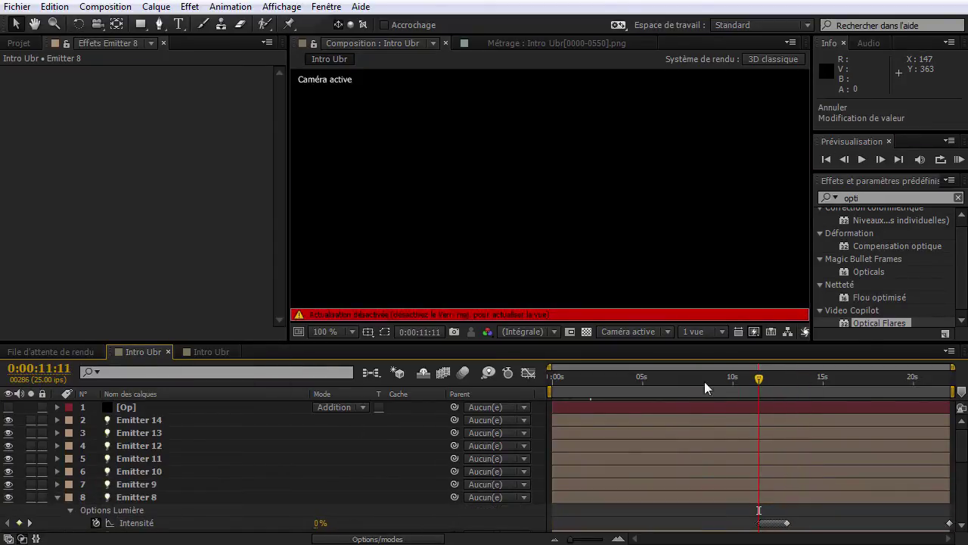
Remove Emitter 8's Intensity keyframe at 0:00:22:00 and set its Intensity to 0% at 0:00:13:01.
{"action": "left_click", "coordinate": [841, 382]}
{"action": "left_click", "coordinate": [30, 523]}
{"action": "left_click", "coordinate": [20, 523]}
{"action": "left_click", "coordinate": [7, 523]}
{"action": "left_click", "coordinate": [321, 522]}
{"action": "type", "text": "0"}
{"action": "key", "text": "Return"}
{"action": "scroll", "coordinate": [157, 510], "scroll_direction": "down", "scroll_amount": 1}
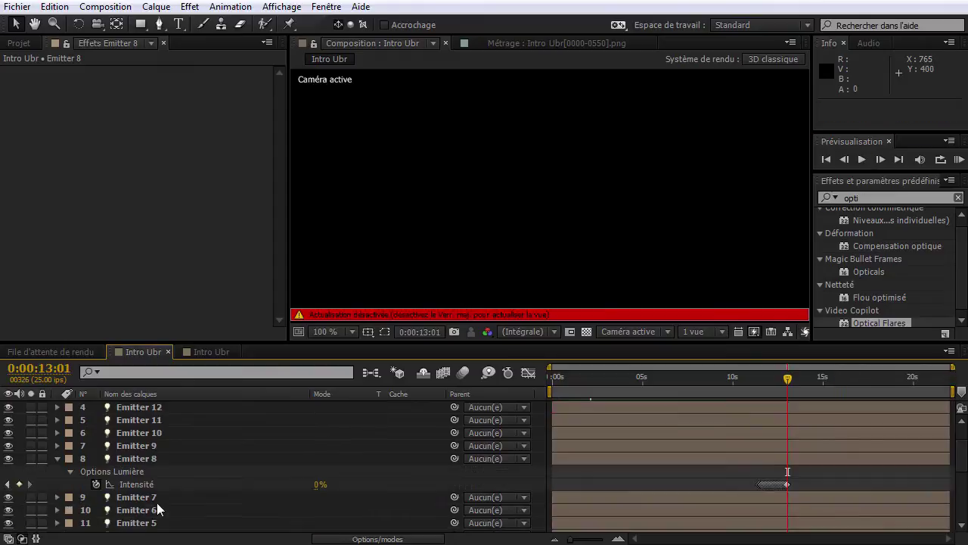
Reveal Emitter 7's Intensity keyframes and set the Intensity to 0% just after the dense keyframes.
{"action": "left_click", "coordinate": [156, 497]}
{"action": "key", "text": "u"}
{"action": "left_click", "coordinate": [880, 159]}
{"action": "left_click", "coordinate": [322, 497]}
{"action": "type", "text": "0"}
{"action": "key", "text": "Return"}
Remove Emitter 7's Intensity keyframe at the composition's start and set its Intensity to 0% one frame before the dense keyframes.
{"action": "left_click", "coordinate": [558, 381]}
{"action": "left_click", "coordinate": [826, 159]}
{"action": "left_click", "coordinate": [19, 497]}
{"action": "left_click", "coordinate": [30, 497]}
{"action": "left_click", "coordinate": [845, 160]}
{"action": "left_click", "coordinate": [321, 497]}
{"action": "type", "text": "0"}
{"action": "left_click", "coordinate": [804, 381]}
{"action": "left_click", "coordinate": [8, 497]}
{"action": "left_click", "coordinate": [844, 160]}
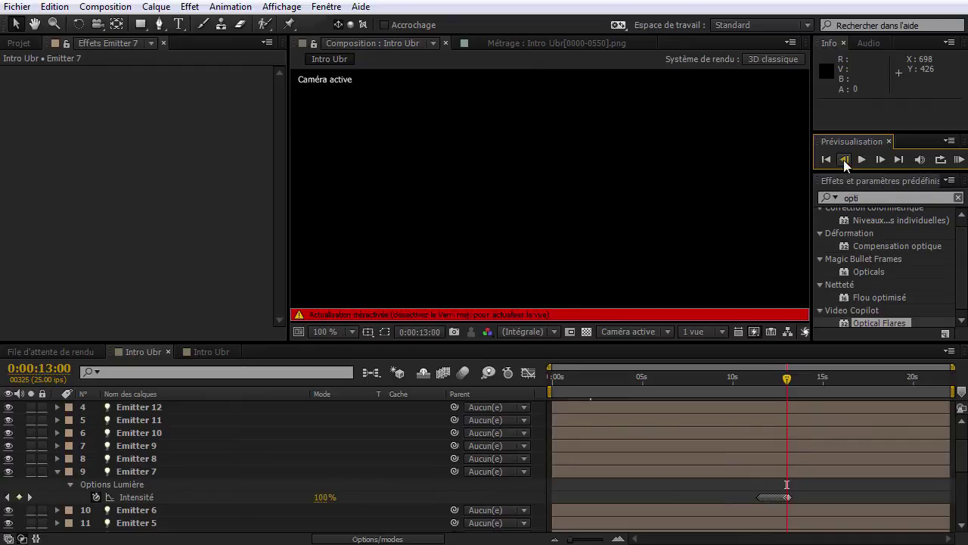
{"action": "key", "text": "u"}
Collapse Emitter 7, reveal Emitter 6's Intensity keyframes and remove the ones at the composition's start and end.
{"action": "left_click", "coordinate": [154, 488]}
{"action": "key", "text": "u"}
{"action": "left_click", "coordinate": [552, 379]}
{"action": "left_click", "coordinate": [20, 510]}
{"action": "left_click", "coordinate": [952, 377]}
{"action": "left_click", "coordinate": [8, 510]}
Set Emitter 6's Intensity to 0% at 0:00:14:01 and one frame before the dense keyframes.
{"action": "left_click", "coordinate": [881, 159]}
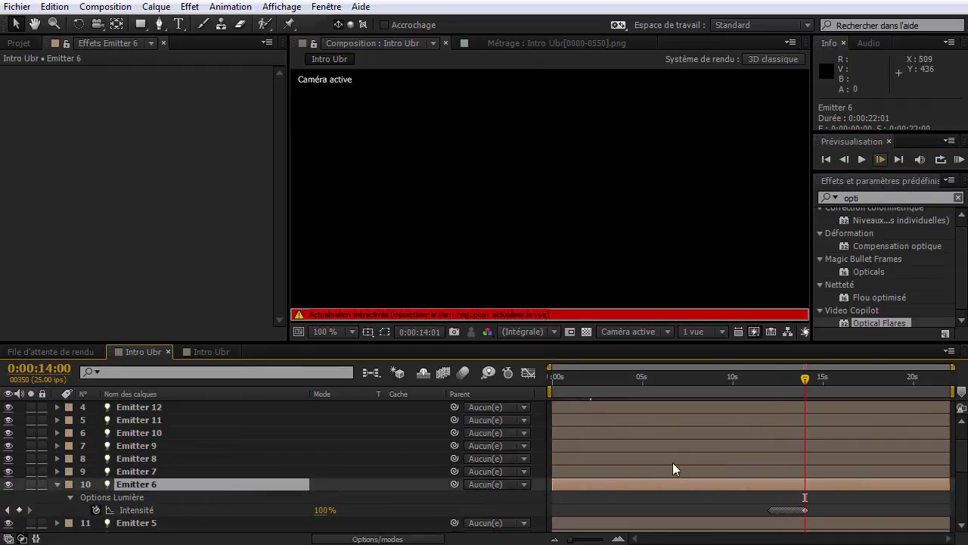
{"action": "left_click", "coordinate": [321, 510]}
{"action": "left_click", "coordinate": [733, 380]}
{"action": "left_click", "coordinate": [29, 510]}
{"action": "left_click", "coordinate": [844, 159]}
{"action": "left_click", "coordinate": [322, 510]}
{"action": "type", "text": "0"}
{"action": "left_click", "coordinate": [840, 388]}
{"action": "left_click", "coordinate": [151, 484]}
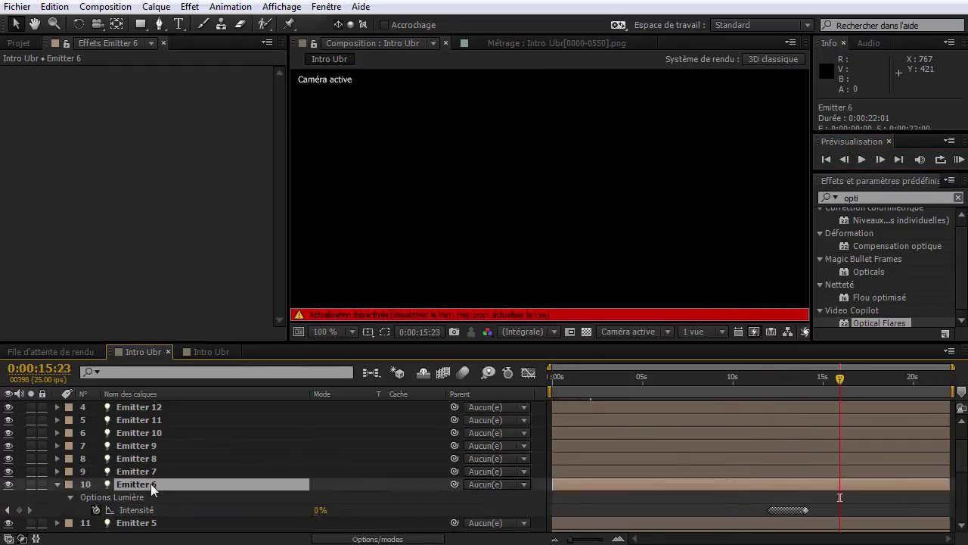
{"action": "key", "text": "u"}
Reveal Emitter 5's Intensity keyframes and set the Intensity to 0% one frame after the dense keyframes.
{"action": "left_click", "coordinate": [151, 497]}
{"action": "key", "text": "u"}
{"action": "left_click", "coordinate": [8, 523]}
{"action": "left_click", "coordinate": [881, 160]}
{"action": "left_click", "coordinate": [322, 523]}
{"action": "type", "text": "0"}
{"action": "key", "text": "Return"}
Set Emitter 5's Intensity to 0% on the other side of the dense keyframes and collapse the layer.
{"action": "left_click", "coordinate": [881, 160]}
{"action": "left_click", "coordinate": [30, 523]}
{"action": "left_click", "coordinate": [322, 523]}
{"action": "type", "text": "0"}
{"action": "left_click", "coordinate": [151, 497]}
{"action": "left_click", "coordinate": [848, 385]}
{"action": "key", "text": "u"}
Clear Emitter 4's Intensity keyframes at the composition's start and end and set the Intensity to 0% just after the dense keyframes.
{"action": "left_click", "coordinate": [132, 509]}
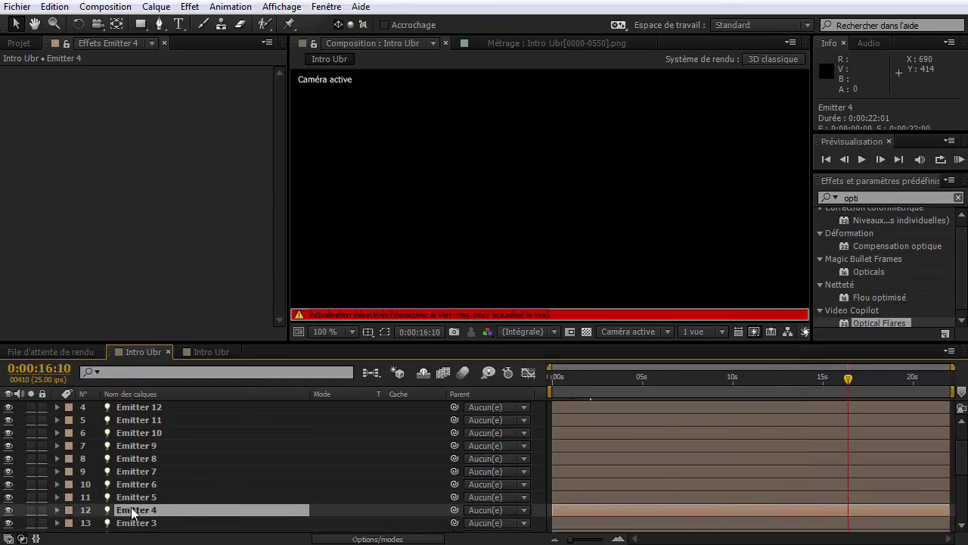
{"action": "key", "text": "u"}
{"action": "left_click", "coordinate": [8, 448]}
{"action": "left_click", "coordinate": [324, 448]}
{"action": "type", "text": "0"}
{"action": "key", "text": "Return"}
Set Emitter 4's Intensity to 0% one frame before the dense keyframes.
{"action": "left_click", "coordinate": [880, 159]}
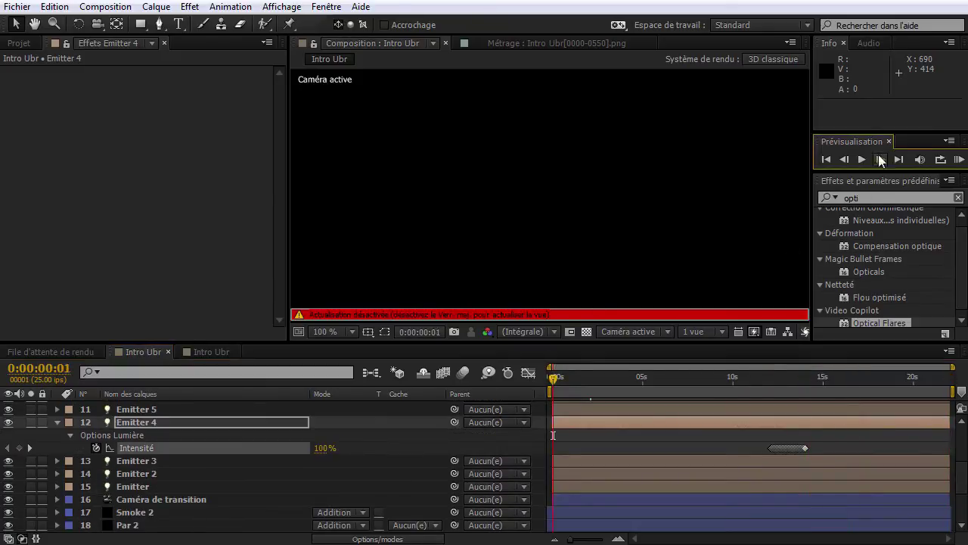
{"action": "left_click", "coordinate": [324, 448]}
{"action": "type", "text": "0"}
{"action": "left_click", "coordinate": [29, 447]}
{"action": "left_click_drag", "start_coordinate": [599, 384], "coordinate": [873, 386]}
Reveal Emitter 3's Intensity keyframes and remove the ones at the composition's start and end.
{"action": "left_click", "coordinate": [161, 435]}
{"action": "key", "text": "u"}
{"action": "left_click", "coordinate": [7, 461]}
{"action": "left_click", "coordinate": [880, 160]}
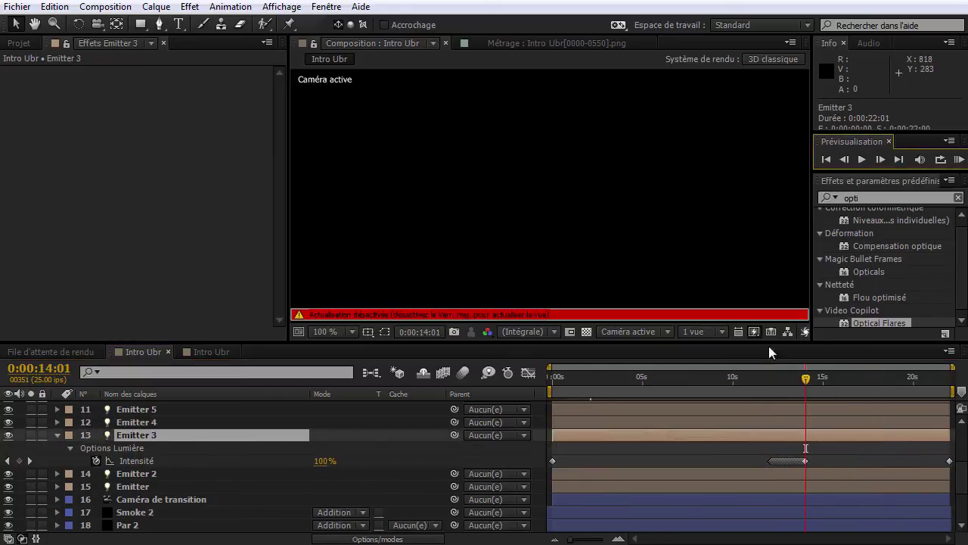
{"action": "left_click", "coordinate": [30, 461]}
{"action": "left_click", "coordinate": [19, 461]}
{"action": "key", "text": "Home"}
{"action": "left_click", "coordinate": [20, 460]}
Set Emitter 3's Intensity to 0% just outside the dense keyframes.
{"action": "left_click", "coordinate": [30, 461]}
{"action": "left_click", "coordinate": [881, 159]}
{"action": "left_click", "coordinate": [324, 461]}
{"action": "type", "text": "0"}
{"action": "left_click_drag", "start_coordinate": [658, 384], "coordinate": [799, 384]}
Collapse Emitter 3, reveal Emitter 2's Intensity keyframes and remove the one at the composition's start.
{"action": "left_click", "coordinate": [157, 473]}
{"action": "key", "text": "u"}
{"action": "left_click", "coordinate": [161, 435]}
{"action": "key", "text": "u"}
{"action": "left_click", "coordinate": [553, 383]}
{"action": "left_click", "coordinate": [19, 474]}
Set Emitter 2's Intensity to 0% one frame before the dense keyframes and at 0:00:14:01, collapsing the layer when done.
{"action": "left_click", "coordinate": [29, 473]}
{"action": "left_click", "coordinate": [844, 159]}
{"action": "left_click", "coordinate": [324, 473]}
{"action": "type", "text": "0"}
{"action": "left_click", "coordinate": [837, 381]}
{"action": "left_click", "coordinate": [7, 473]}
{"action": "left_click", "coordinate": [324, 474]}
{"action": "type", "text": "0"}
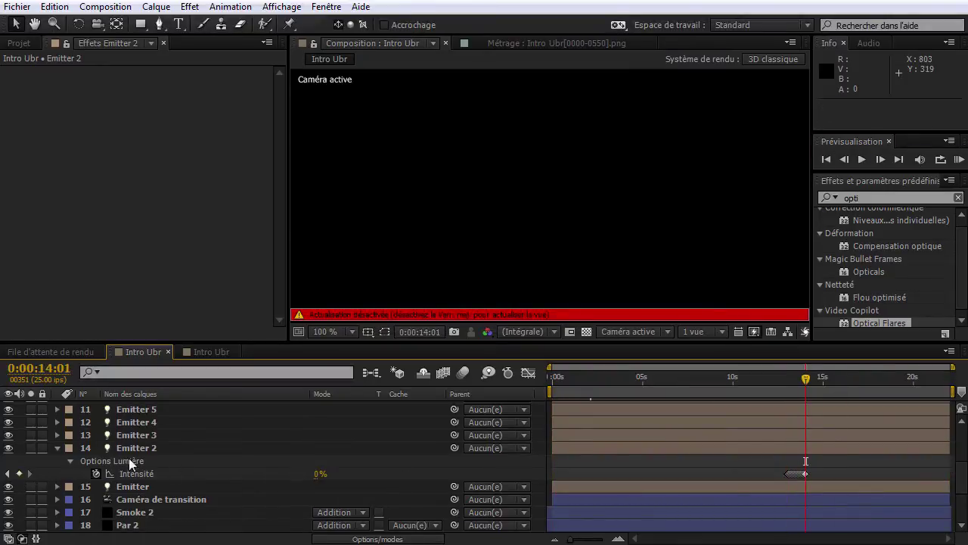
{"action": "left_click", "coordinate": [133, 449]}
{"action": "key", "text": "u"}
Reveal the Intensity keyframes of the unnumbered Emitter light and set the Intensity to 0% one frame after the dense keyframes.
{"action": "left_click", "coordinate": [133, 461]}
{"action": "key", "text": "u"}
{"action": "left_click", "coordinate": [838, 384]}
{"action": "left_click", "coordinate": [881, 159]}
{"action": "left_click", "coordinate": [324, 486]}
{"action": "type", "text": "0"}
Set the unnumbered Emitter light's Intensity to 0% one frame before the dense keyframes.
{"action": "left_click", "coordinate": [29, 486]}
{"action": "left_click", "coordinate": [845, 160]}
{"action": "left_click", "coordinate": [324, 486]}
{"action": "type", "text": "0"}
{"action": "key", "text": "Return"}
Remove the unnumbered Emitter light's leftover Intensity keyframe outside the dense ones and collapse the layer.
{"action": "left_click_drag", "start_coordinate": [790, 381], "coordinate": [817, 382]}
{"action": "left_click", "coordinate": [8, 486]}
{"action": "left_click", "coordinate": [30, 486]}
{"action": "left_click", "coordinate": [19, 486]}
{"action": "left_click", "coordinate": [702, 378]}
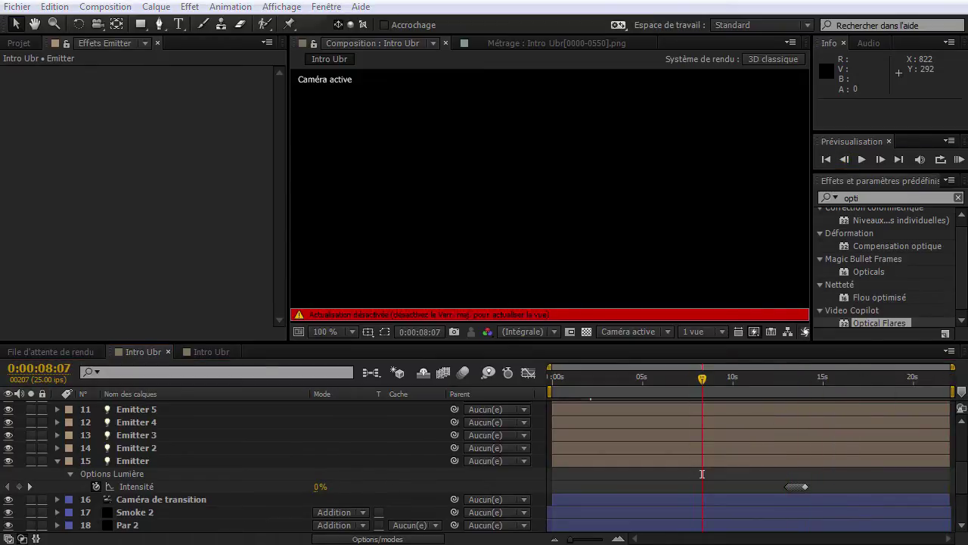
{"action": "left_click", "coordinate": [59, 460]}
Examine the Intensity keyframes of all fourteen emitter lights around 0:00:13:10.
{"action": "left_click", "coordinate": [149, 461]}
{"action": "scroll", "coordinate": [144, 471], "scroll_direction": "up", "scroll_amount": 5}
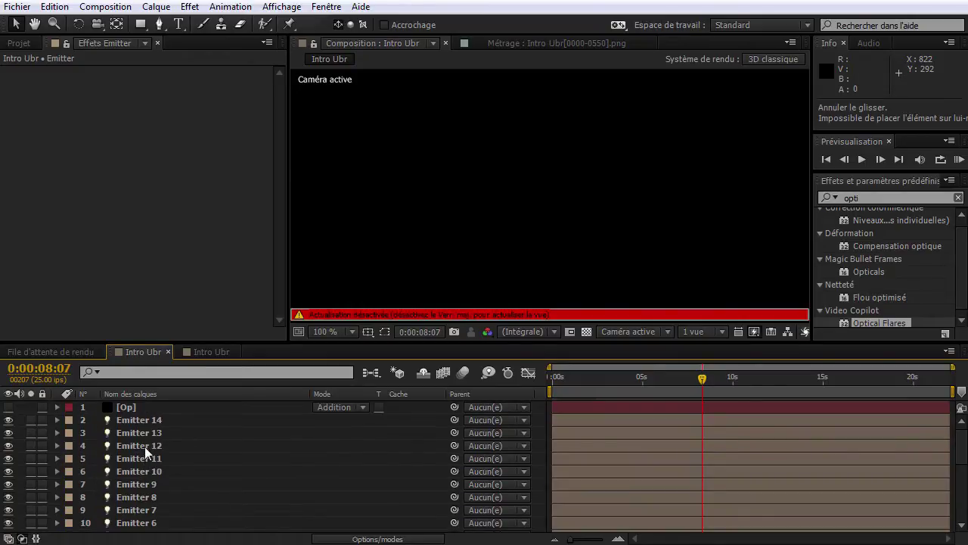
{"action": "left_click", "coordinate": [146, 420], "text": "shift"}
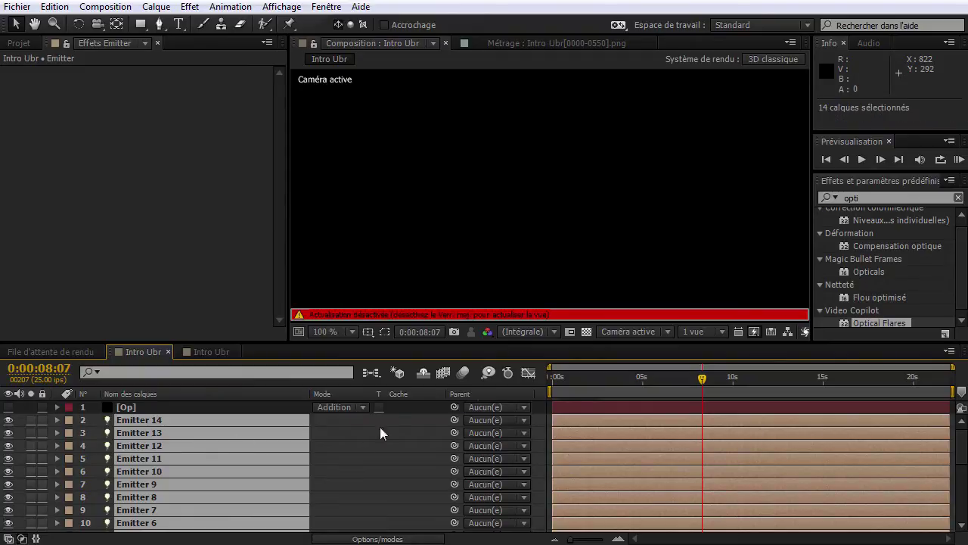
{"action": "key", "text": "u"}
{"action": "scroll", "coordinate": [649, 435], "scroll_direction": "down", "scroll_amount": 3}
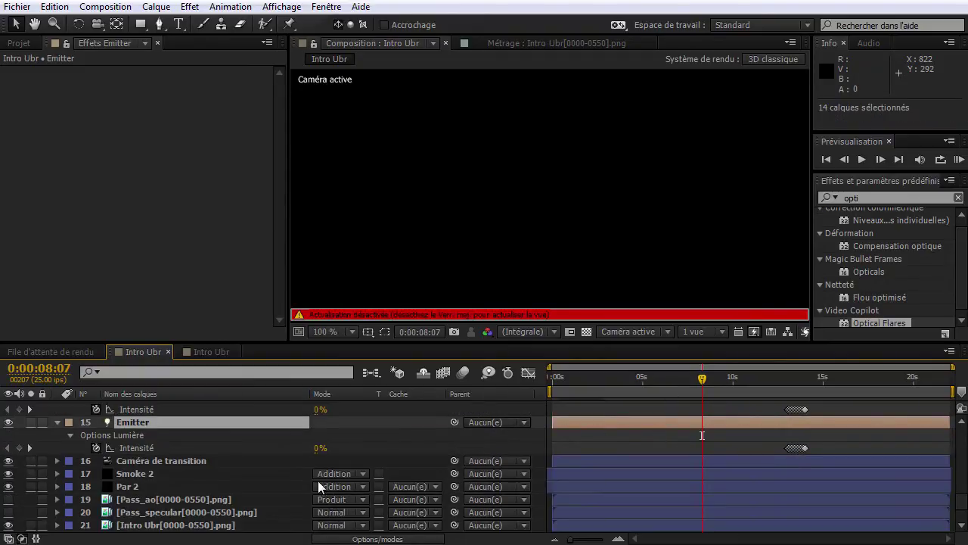
{"action": "scroll", "coordinate": [678, 485], "scroll_direction": "up", "scroll_amount": 4}
{"action": "left_click", "coordinate": [859, 377]}
{"action": "left_click", "coordinate": [786, 377]}
{"action": "scroll", "coordinate": [286, 516], "scroll_direction": "down", "scroll_amount": 3}
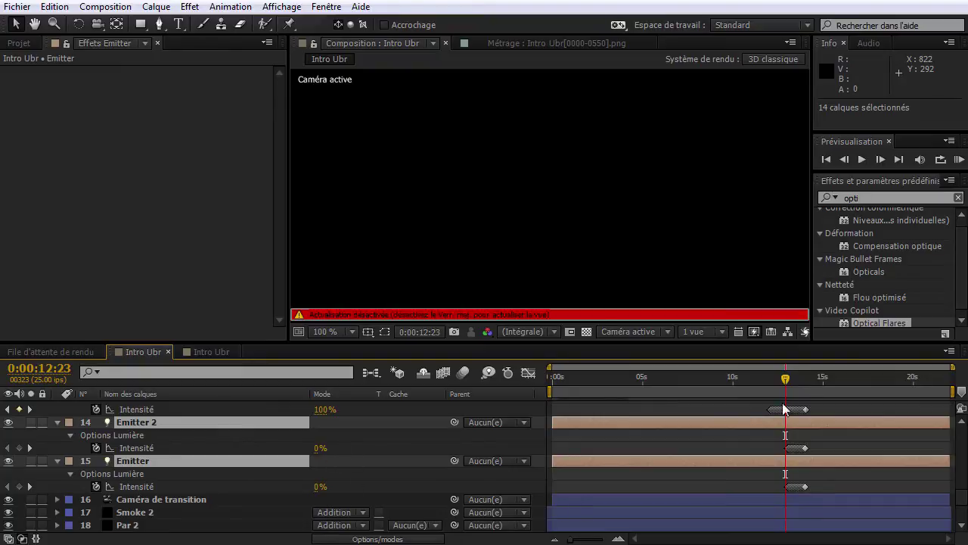
{"action": "left_click", "coordinate": [795, 378]}
{"action": "scroll", "coordinate": [401, 435], "scroll_direction": "up", "scroll_amount": 10}
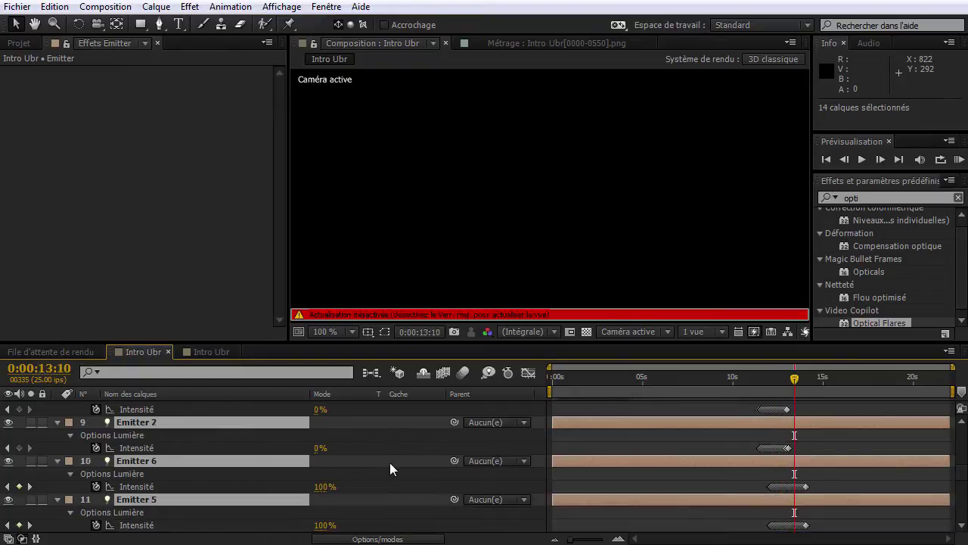
{"action": "key", "text": "u"}
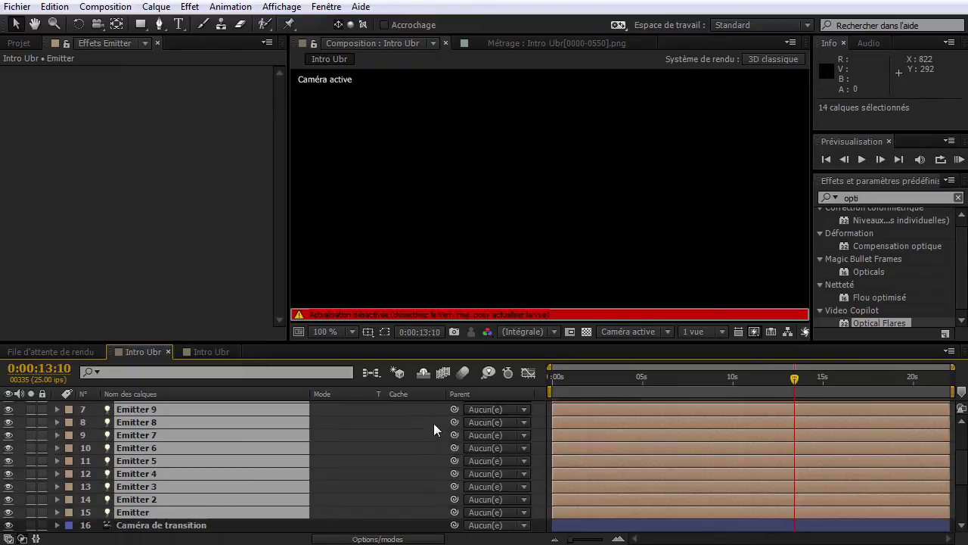
Hide the shy emitter layers and make the Op layer visible with viewer refresh enabled, previewing it at 0:00:15:01 and 0:00:08:18.
{"action": "left_click", "coordinate": [424, 372]}
{"action": "key", "text": "Caps_Lock"}
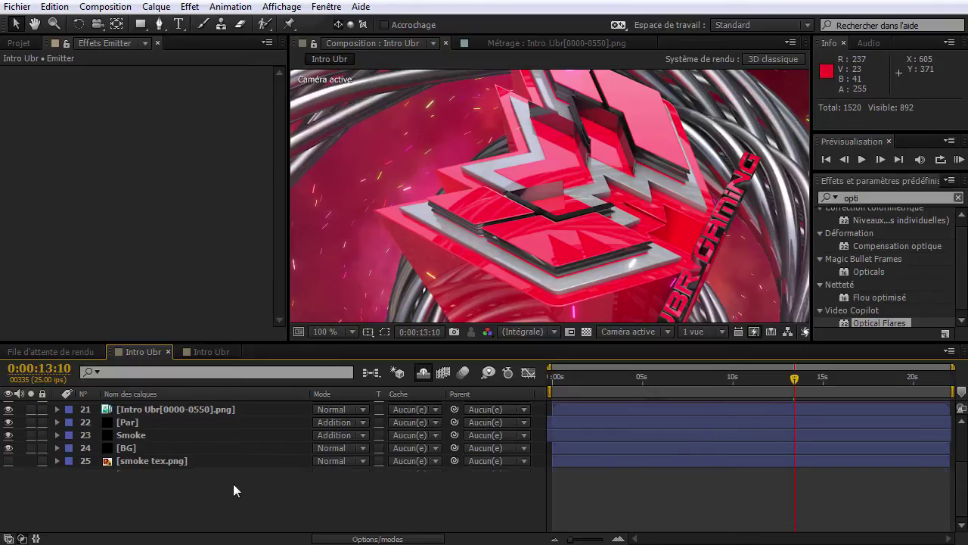
{"action": "scroll", "coordinate": [233, 484], "scroll_direction": "up", "scroll_amount": 3}
{"action": "left_click", "coordinate": [8, 407]}
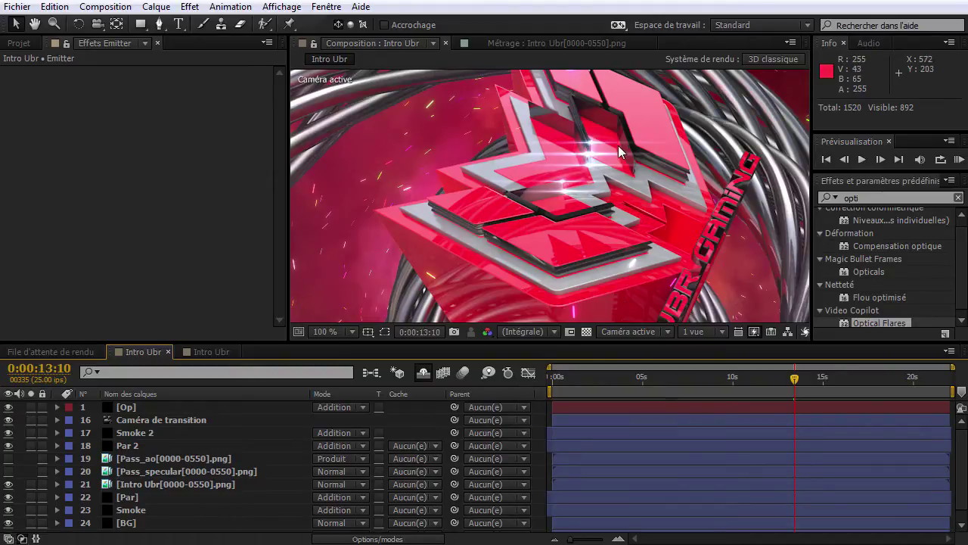
{"action": "left_click", "coordinate": [823, 378]}
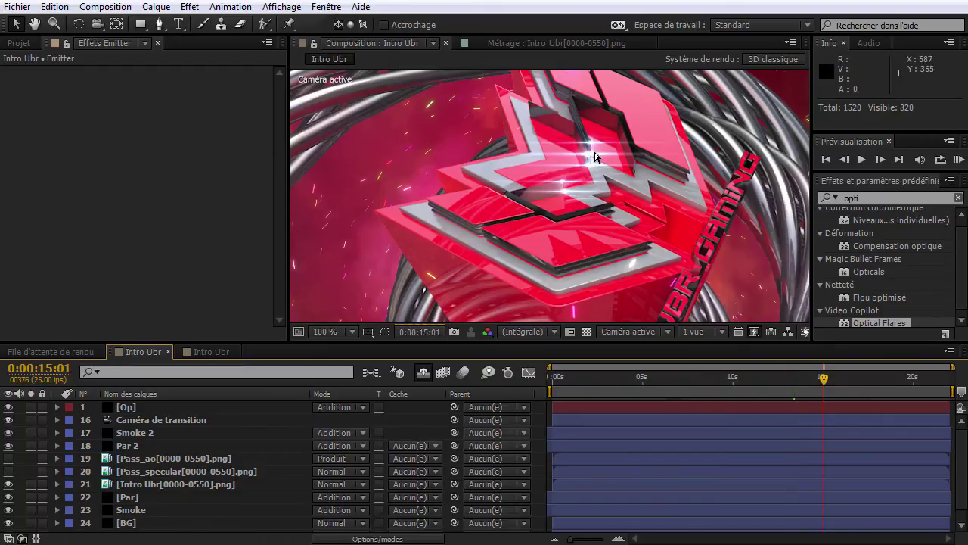
{"action": "left_click", "coordinate": [710, 385]}
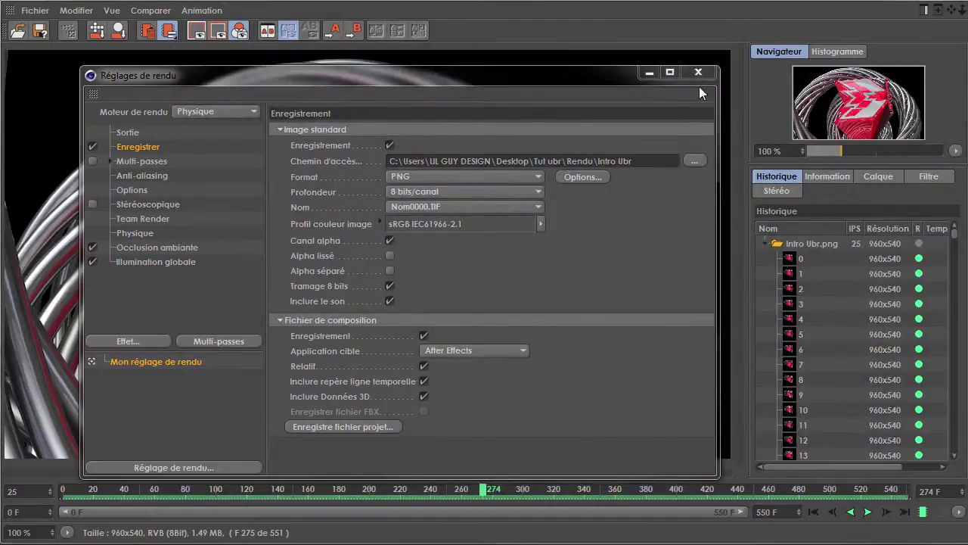
Leave Cinema 4D's render settings and switch back to After Effects.
{"action": "left_click", "coordinate": [713, 86]}
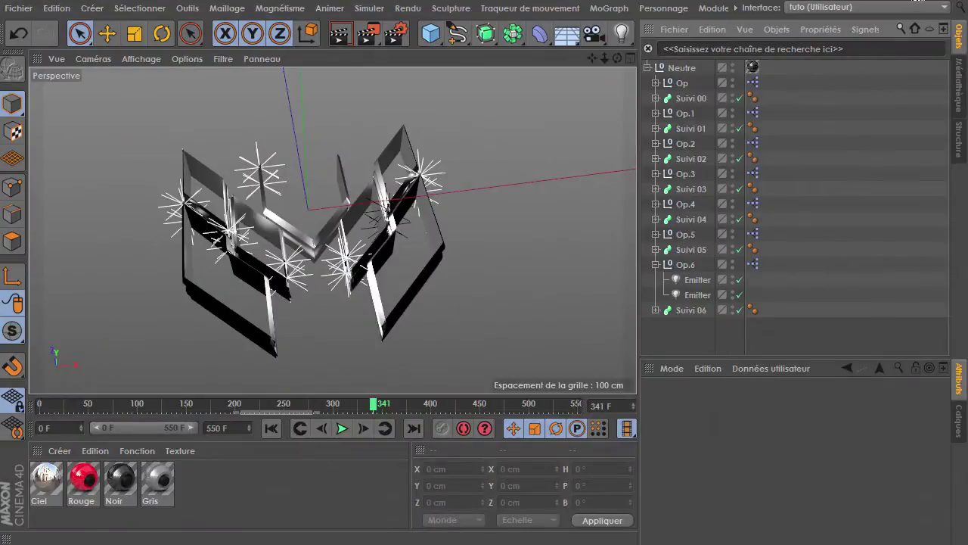
{"action": "key", "text": "alt+F4"}
{"action": "left_click", "coordinate": [774, 447]}
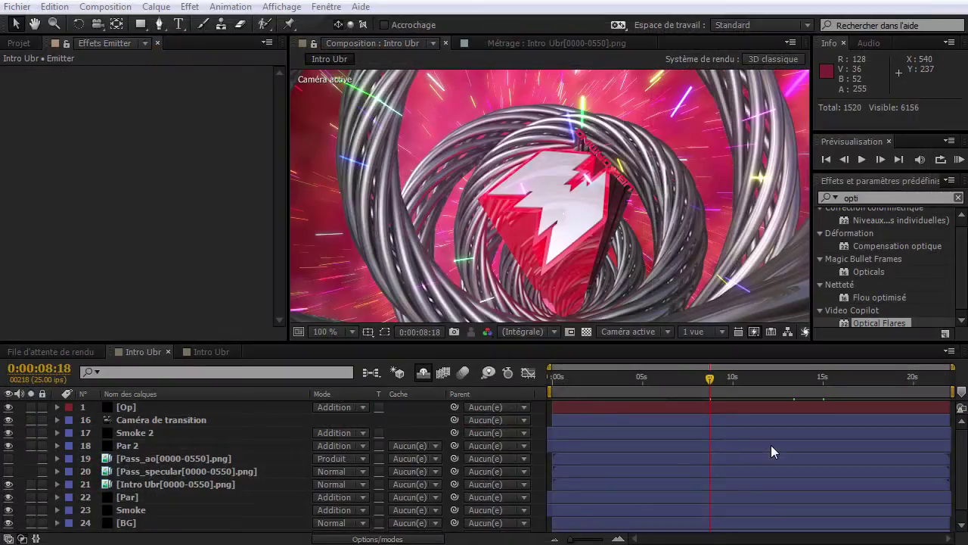
Create a black 960 × 540 px solid named Line.
{"action": "left_click", "coordinate": [158, 8]}
{"action": "mouse_move", "coordinate": [188, 25]}
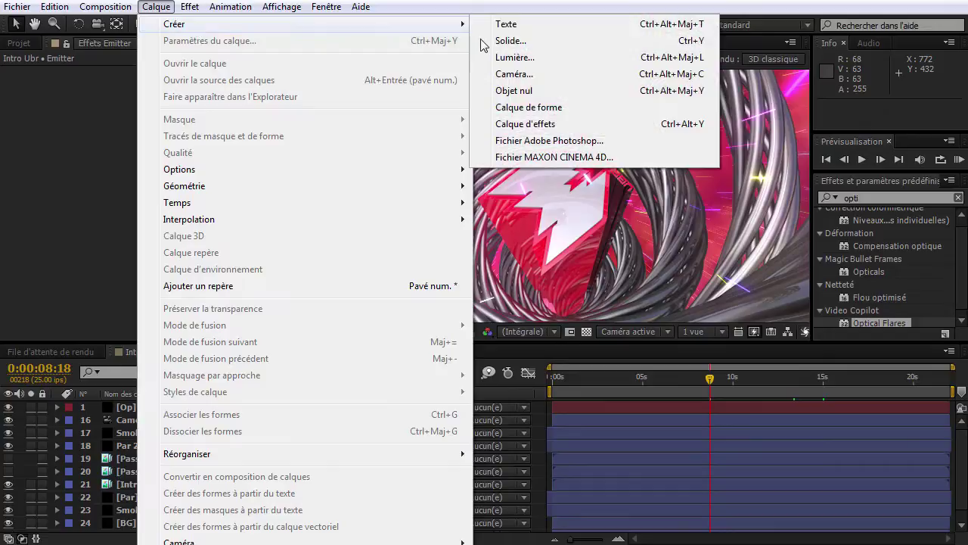
{"action": "left_click", "coordinate": [497, 41]}
{"action": "type", "text": "Line"}
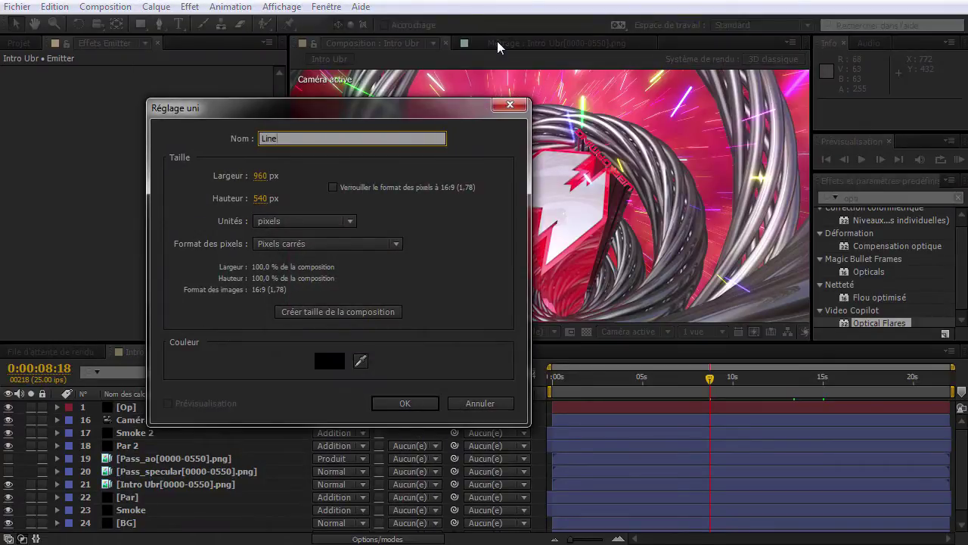
{"action": "key", "text": "Return"}
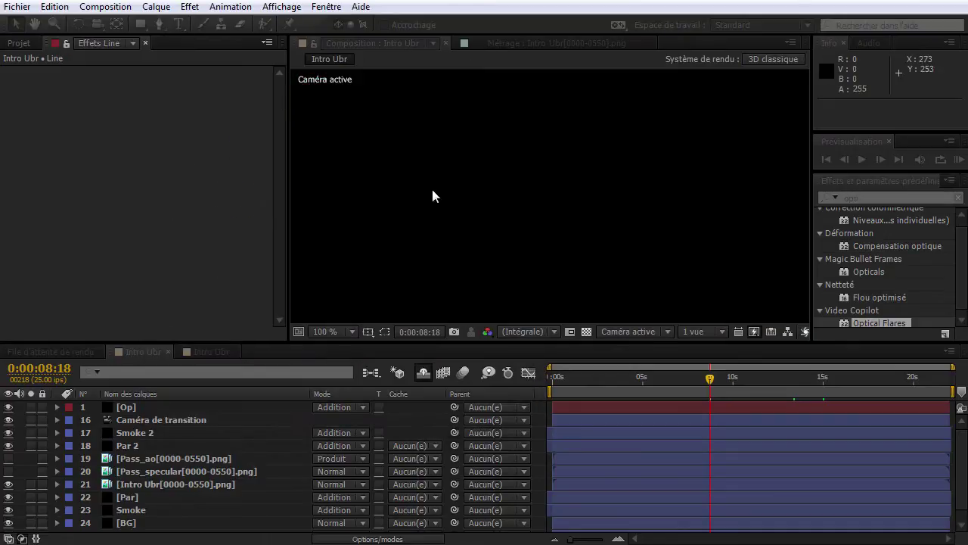
Search the effects for "particular" and apply Trapcode Particular to the Line layer.
{"action": "right_click", "coordinate": [229, 198]}
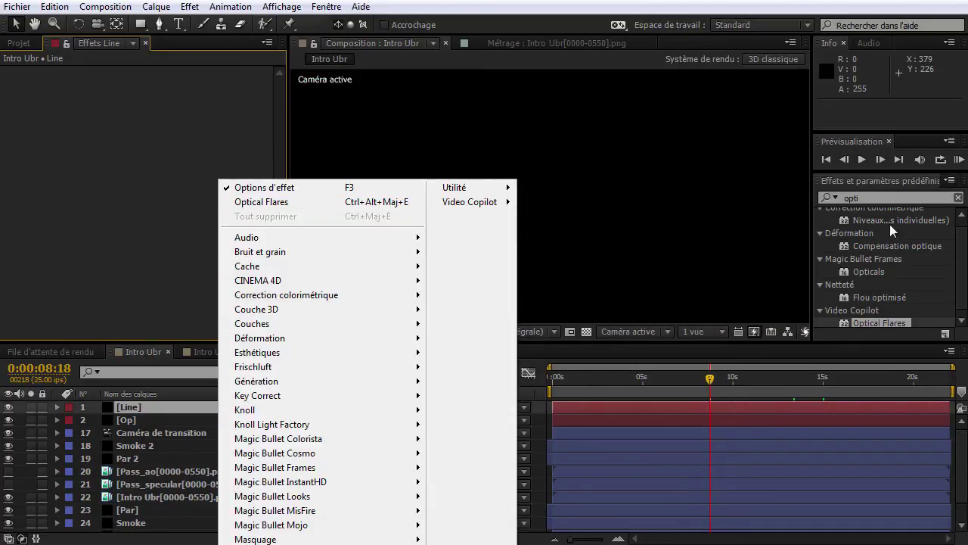
{"action": "left_click", "coordinate": [869, 201]}
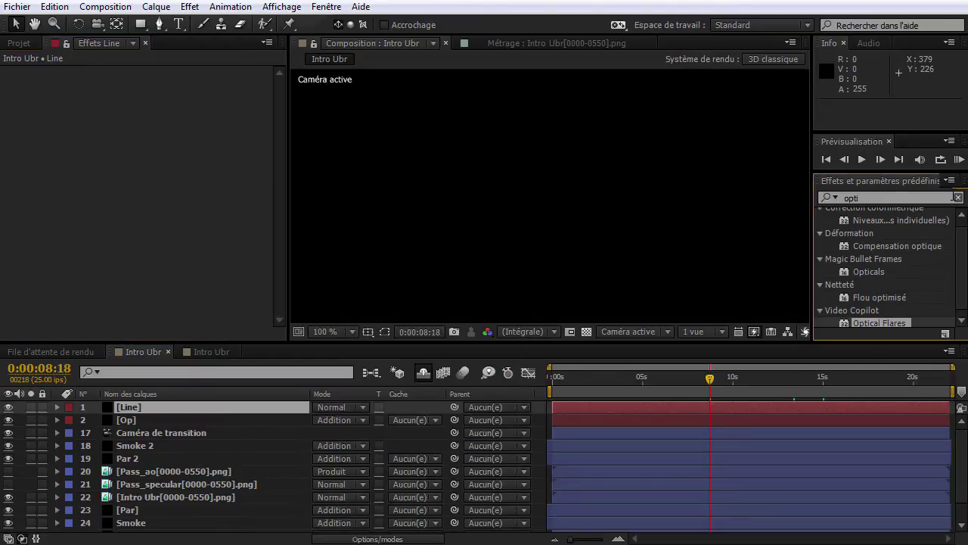
{"action": "left_click", "coordinate": [958, 198]}
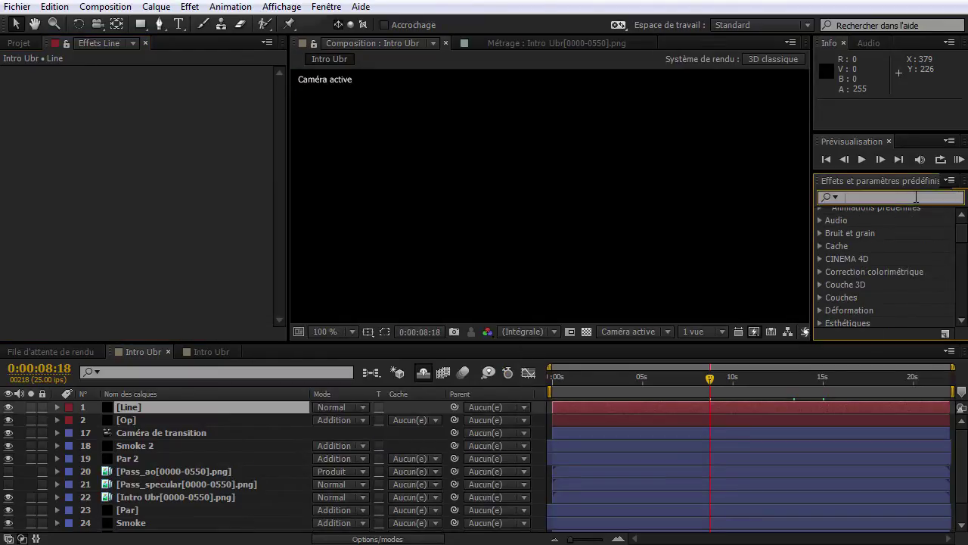
{"action": "type", "text": "particular"}
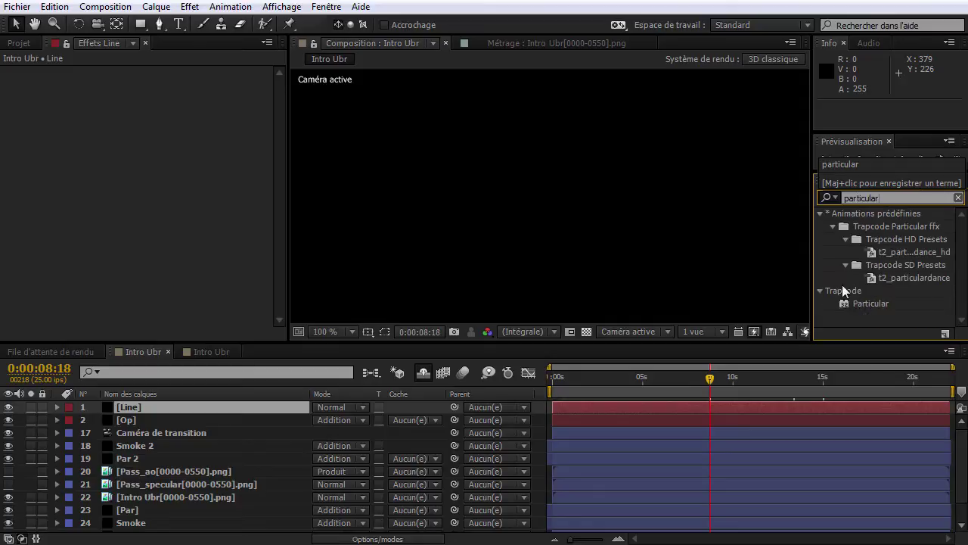
{"action": "left_click_drag", "start_coordinate": [846, 303], "coordinate": [134, 407]}
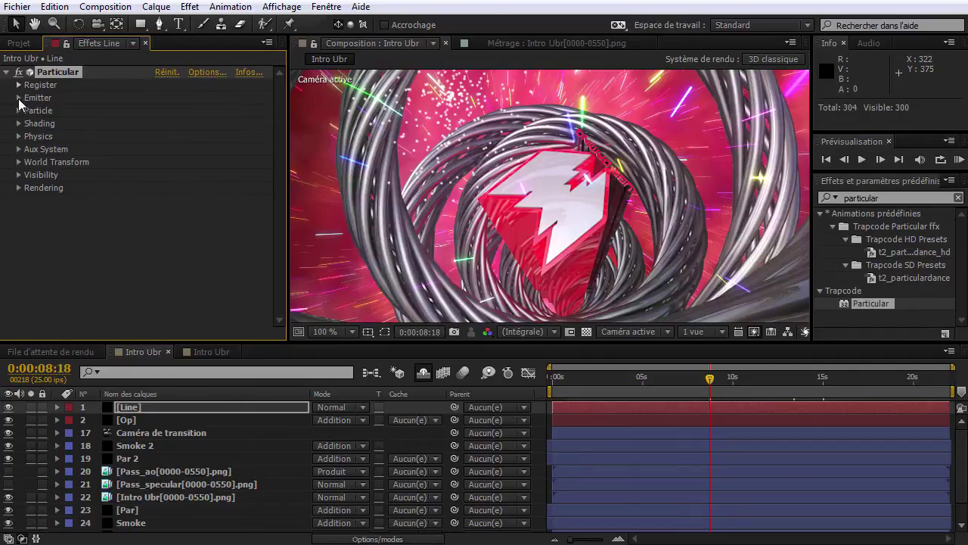
Set Particular's Emitter Type to Light(s) and solo the Line layer at 0:00:11:12.
{"action": "left_click", "coordinate": [18, 98]}
{"action": "scroll", "coordinate": [145, 119], "scroll_direction": "down", "scroll_amount": 1}
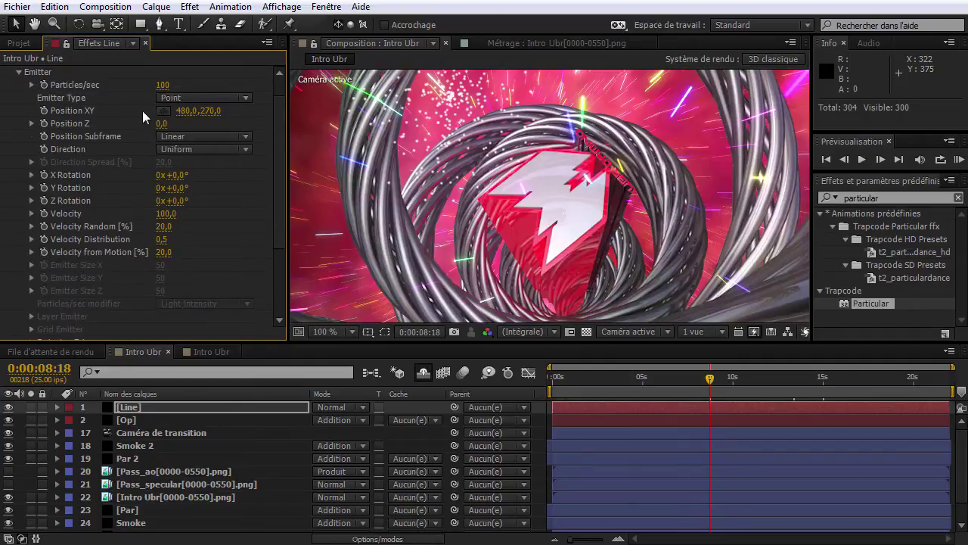
{"action": "left_click", "coordinate": [186, 99]}
{"action": "left_click", "coordinate": [213, 181]}
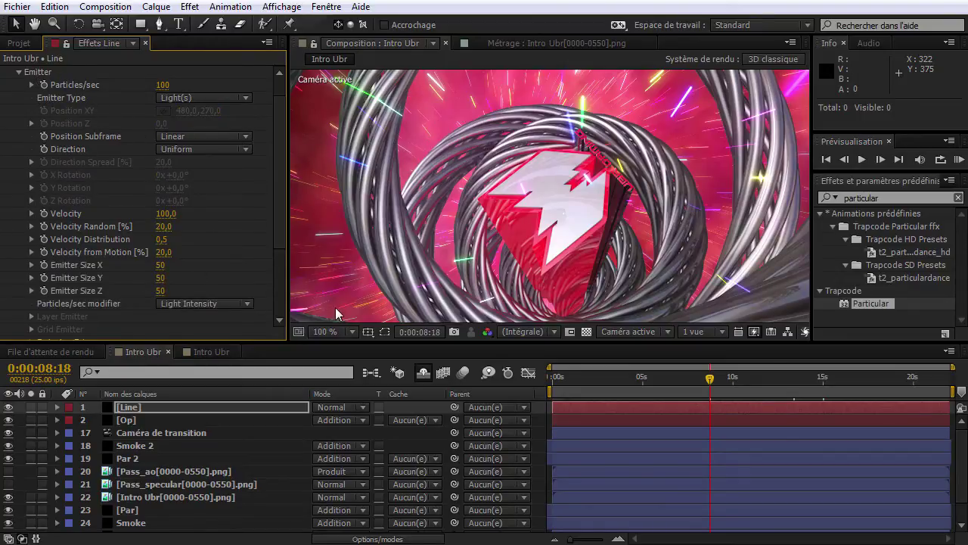
{"action": "left_click", "coordinate": [761, 380]}
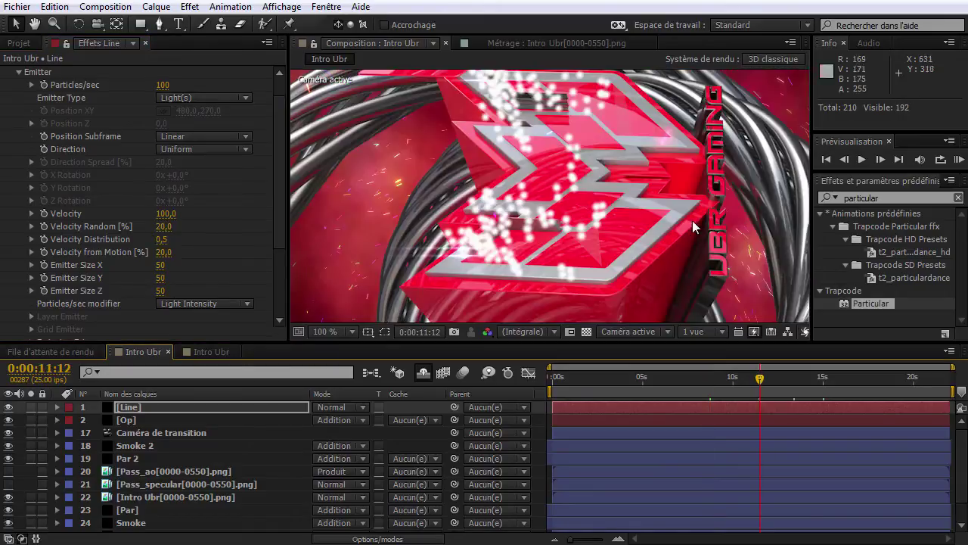
{"action": "left_click", "coordinate": [31, 407]}
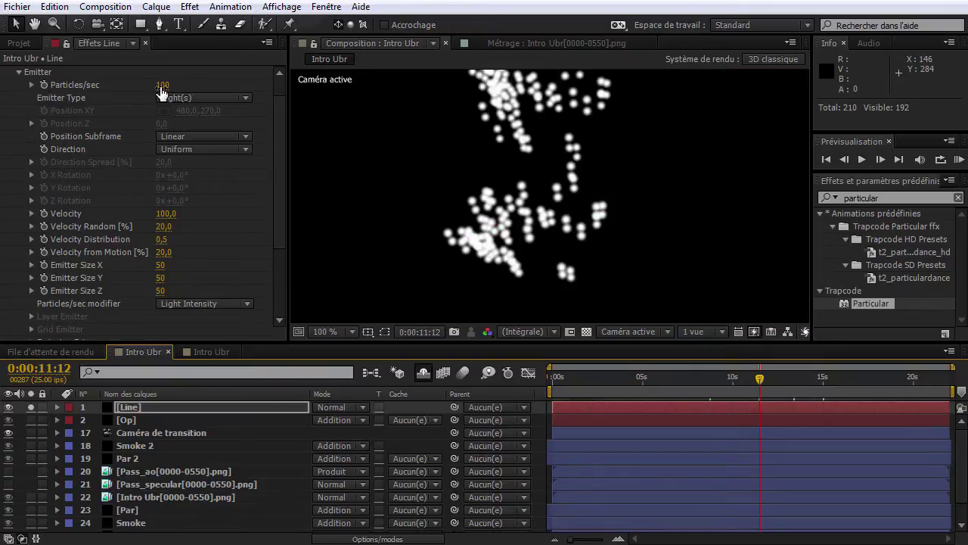
Set Particular's Velocity, Velocity Random, Velocity Distribution and Velocity from Motion to 0.
{"action": "left_click", "coordinate": [168, 213]}
{"action": "type", "text": "a"}
{"action": "key", "text": "Tab"}
{"action": "type", "text": "a"}
{"action": "key", "text": "Tab"}
{"action": "type", "text": "a"}
{"action": "key", "text": "Tab"}
{"action": "type", "text": "a"}
Set Particular's Emitter Size X, Y and Z to 0 and preview the particle lines at 0:00:13:07.
{"action": "key", "text": "Tab"}
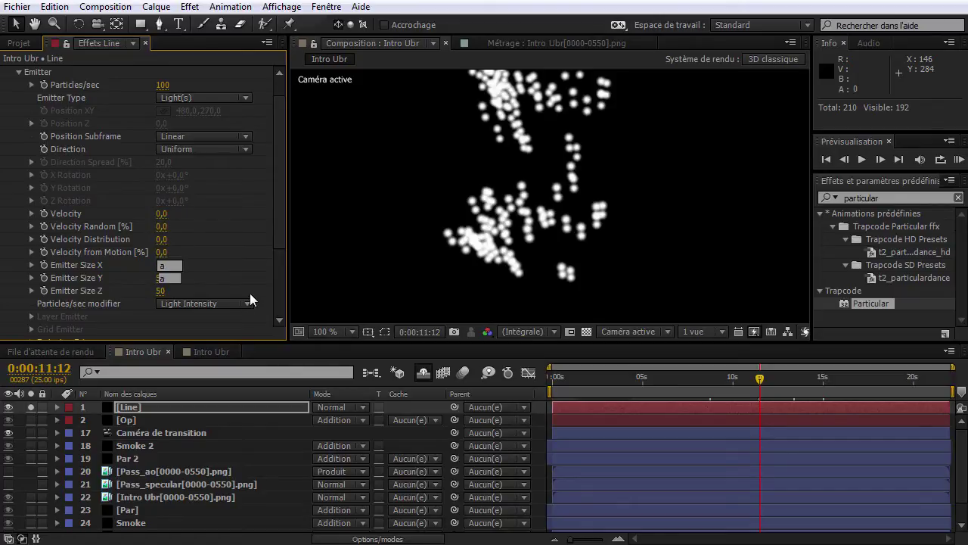
{"action": "key", "text": "Tab"}
{"action": "type", "text": "a"}
{"action": "key", "text": "Return"}
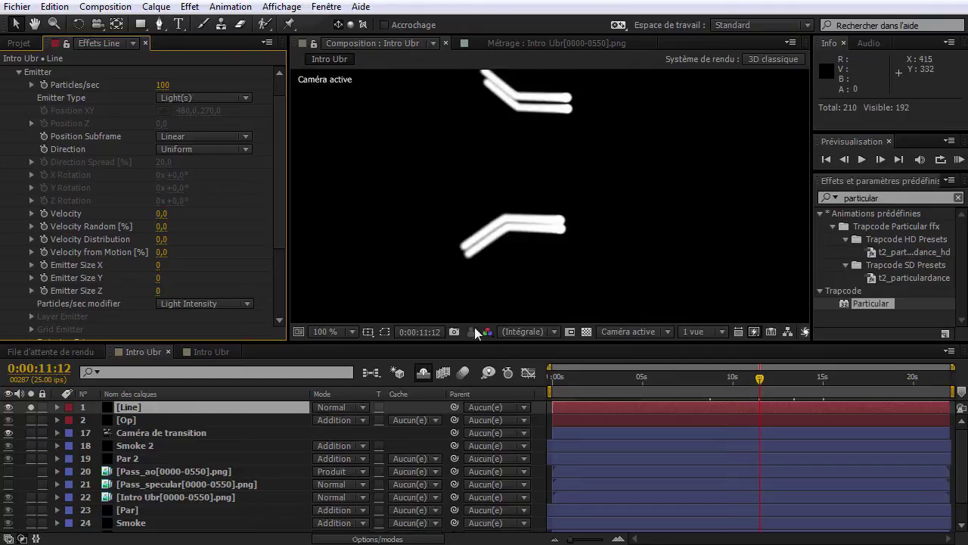
{"action": "left_click", "coordinate": [772, 388]}
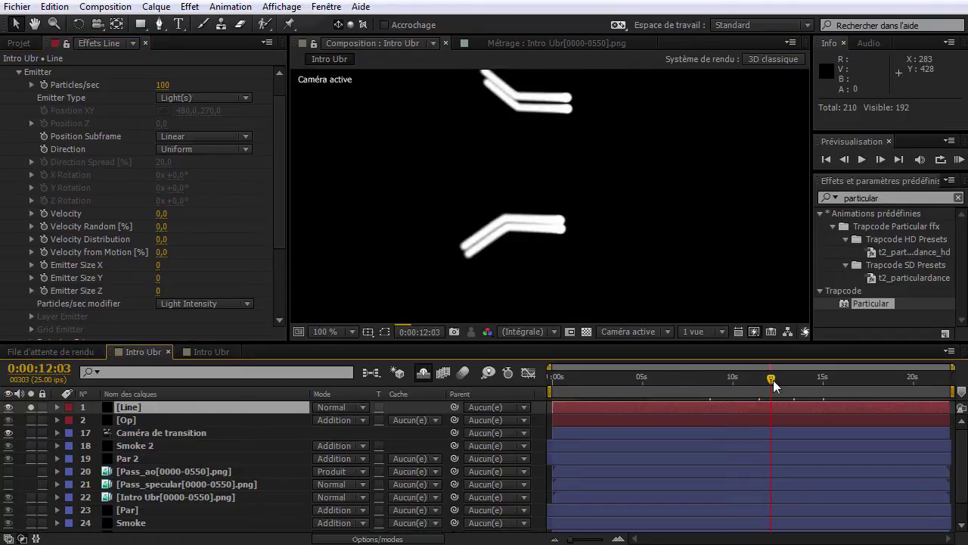
{"action": "left_click", "coordinate": [792, 378]}
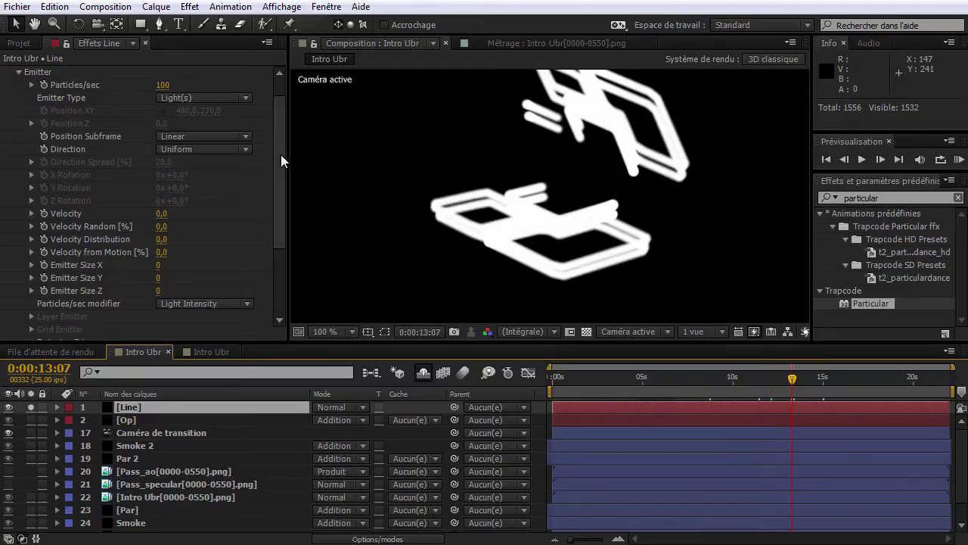
Set the particle Size to 1 in Particular's Particle settings on the Line layer.
{"action": "scroll", "coordinate": [277, 202], "scroll_direction": "down", "scroll_amount": 3}
{"action": "scroll", "coordinate": [278, 202], "scroll_direction": "down", "scroll_amount": 5}
{"action": "left_click", "coordinate": [18, 256]}
{"action": "left_click", "coordinate": [162, 165]}
{"action": "type", "text": "1"}
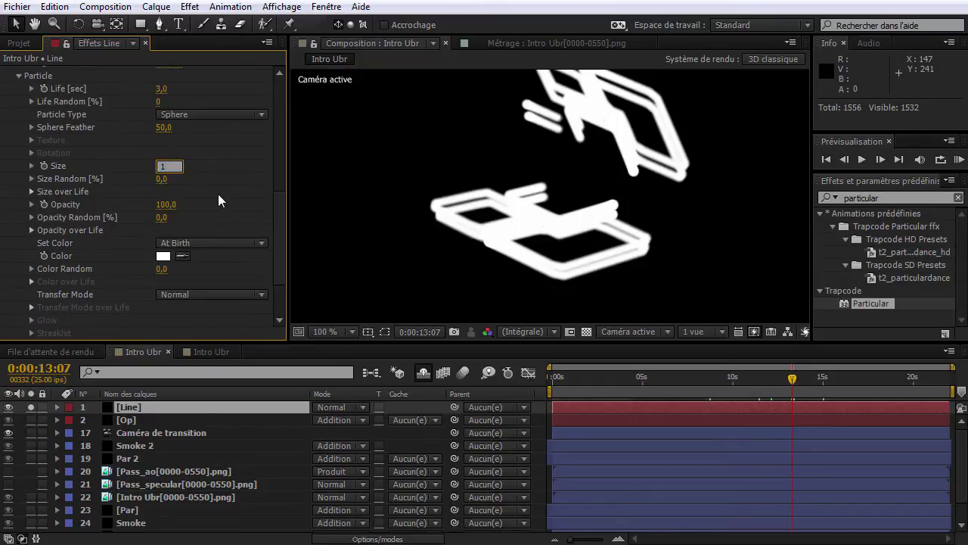
{"action": "key", "text": "Return"}
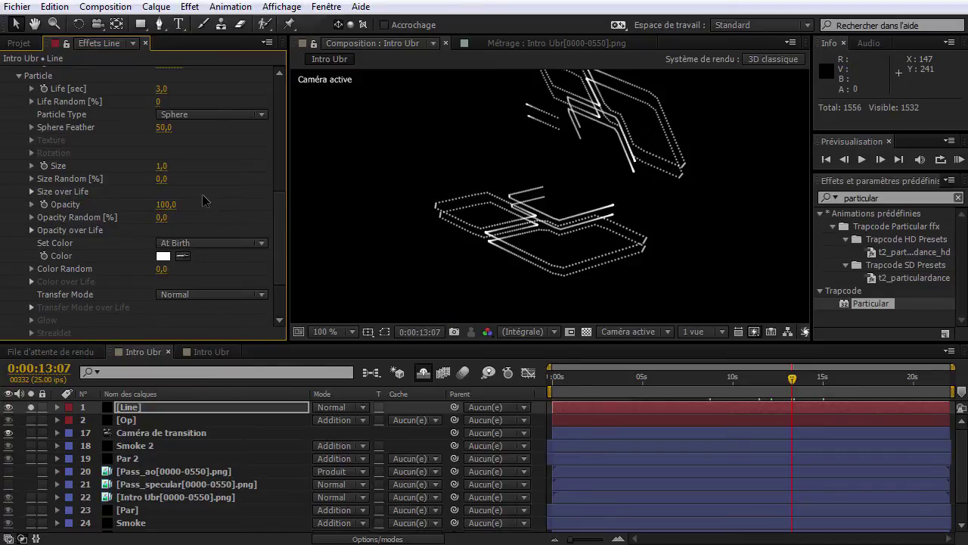
Raise the emitter's Particles/sec to 500 to make the light trails continuous.
{"action": "left_click_drag", "start_coordinate": [275, 228], "coordinate": [278, 110]}
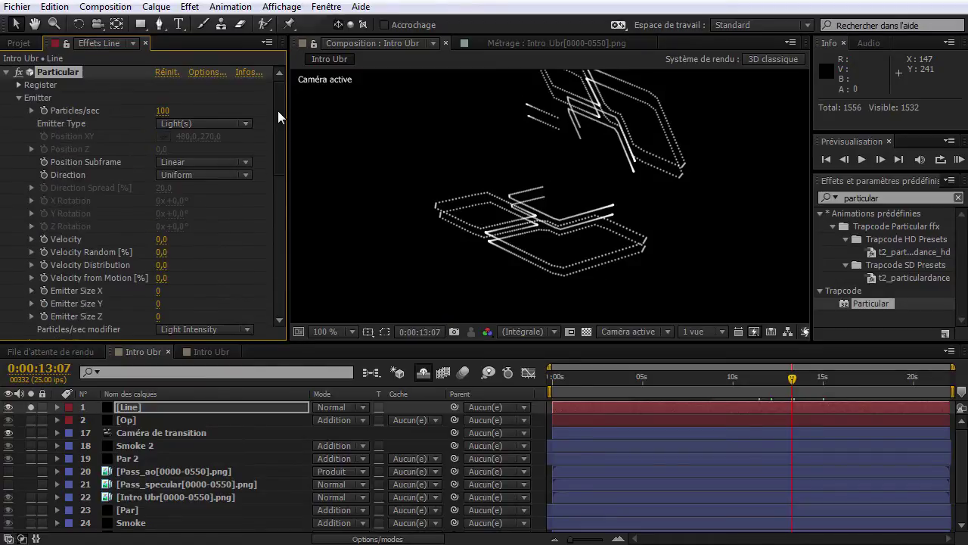
{"action": "left_click", "coordinate": [162, 111]}
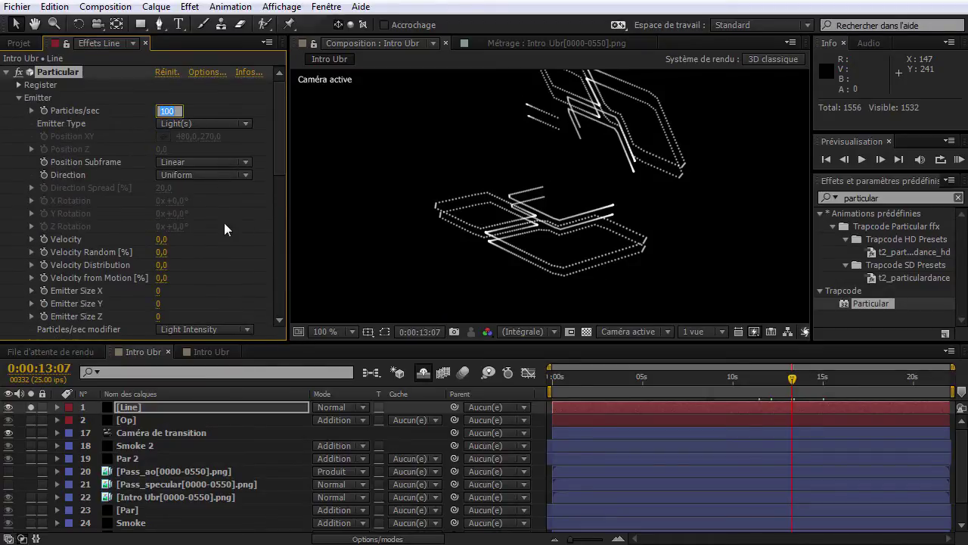
{"action": "type", "text": "500"}
{"action": "key", "text": "Return"}
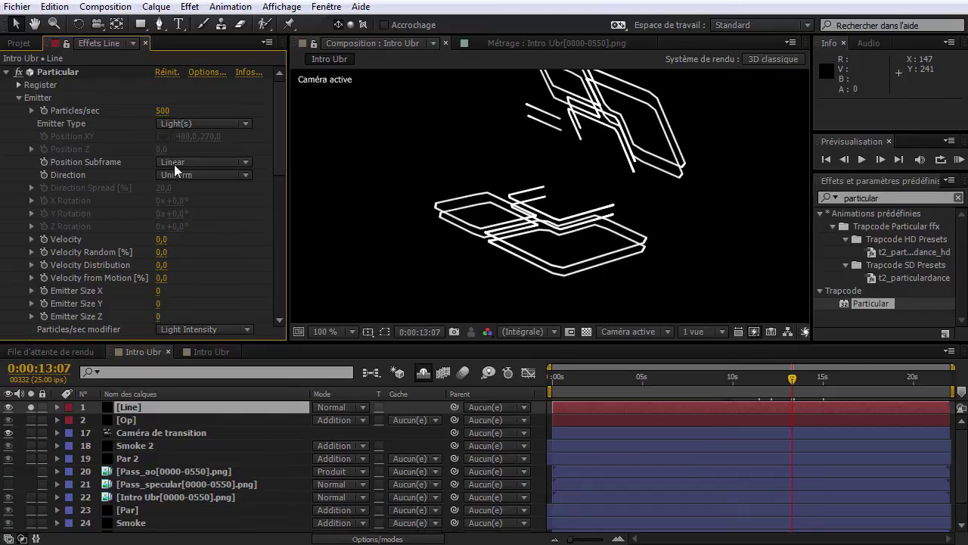
Apply the linear falling curve preset to both Opacity over Life and Size over Life in Particular.
{"action": "scroll", "coordinate": [193, 260], "scroll_direction": "down", "scroll_amount": 3}
{"action": "scroll", "coordinate": [194, 261], "scroll_direction": "down", "scroll_amount": 2}
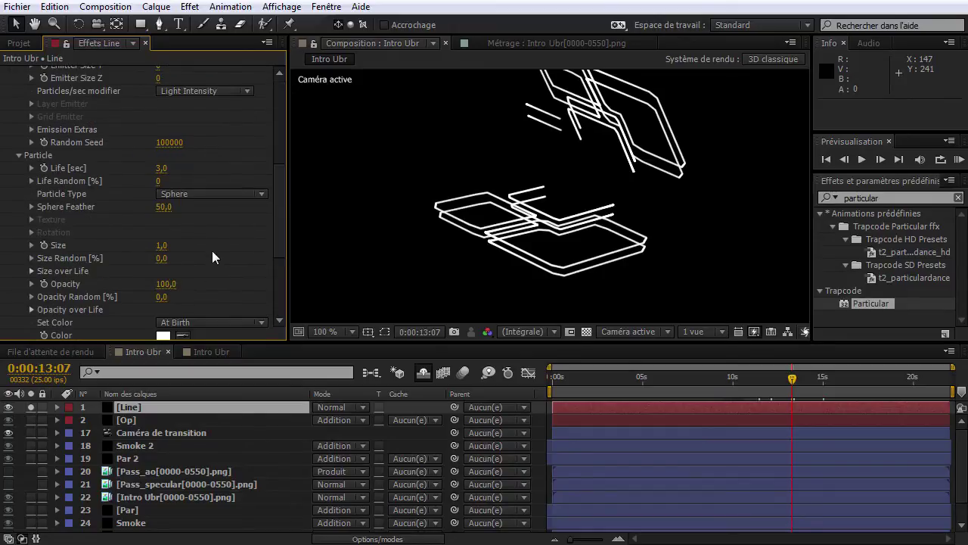
{"action": "scroll", "coordinate": [213, 252], "scroll_direction": "down", "scroll_amount": 3}
{"action": "left_click", "coordinate": [31, 173]}
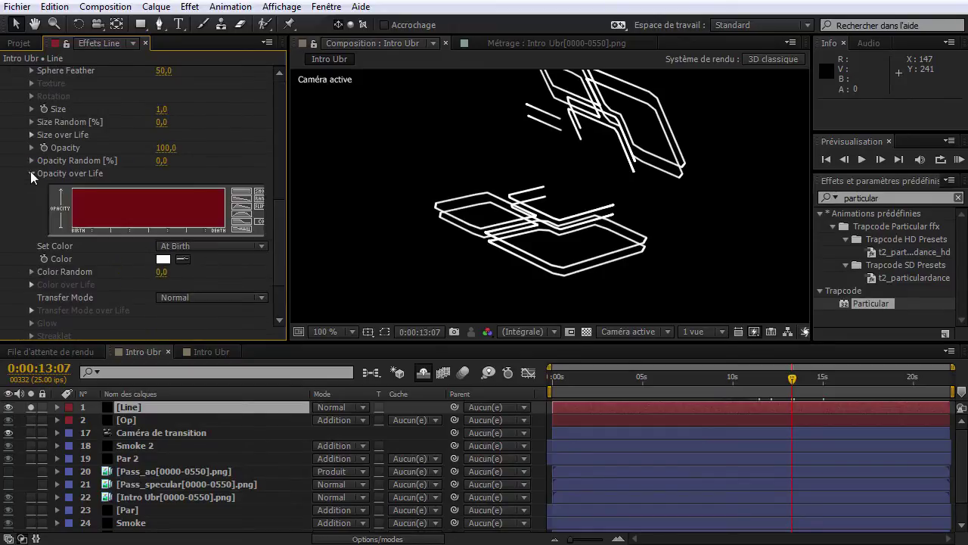
{"action": "left_click", "coordinate": [237, 204]}
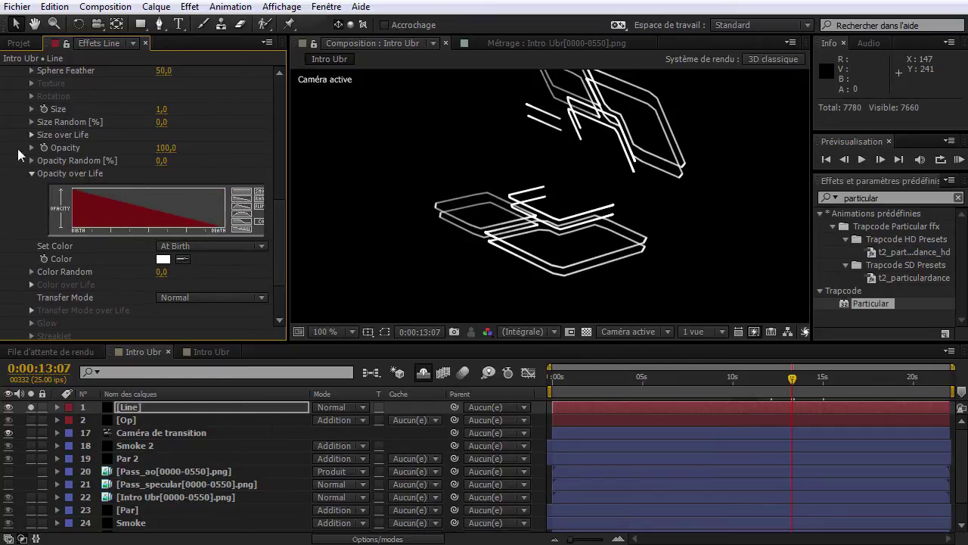
{"action": "left_click", "coordinate": [31, 134]}
{"action": "left_click", "coordinate": [240, 165]}
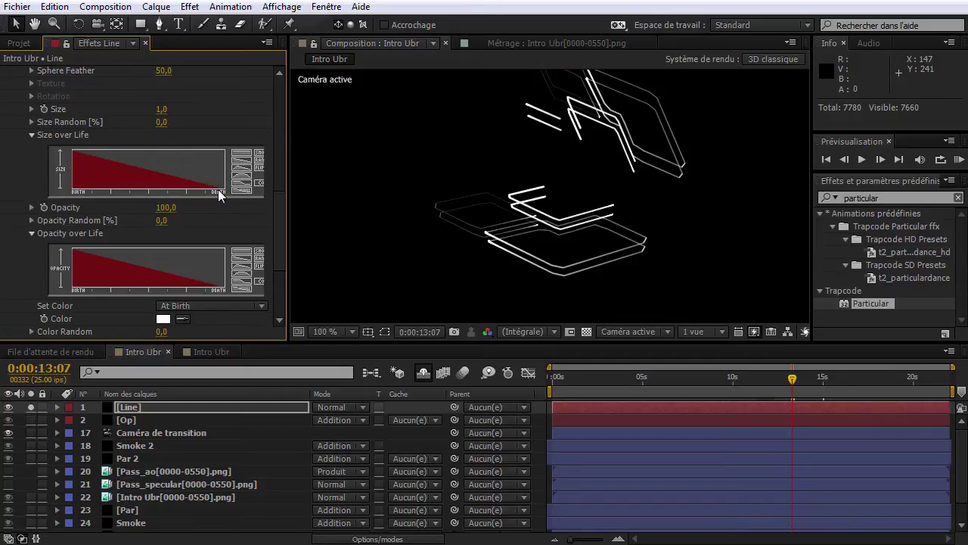
In Particular's Air physics, set the Turbulence Field's Affect Position to 90 and its Scale to 15.
{"action": "scroll", "coordinate": [215, 194], "scroll_direction": "down", "scroll_amount": 4}
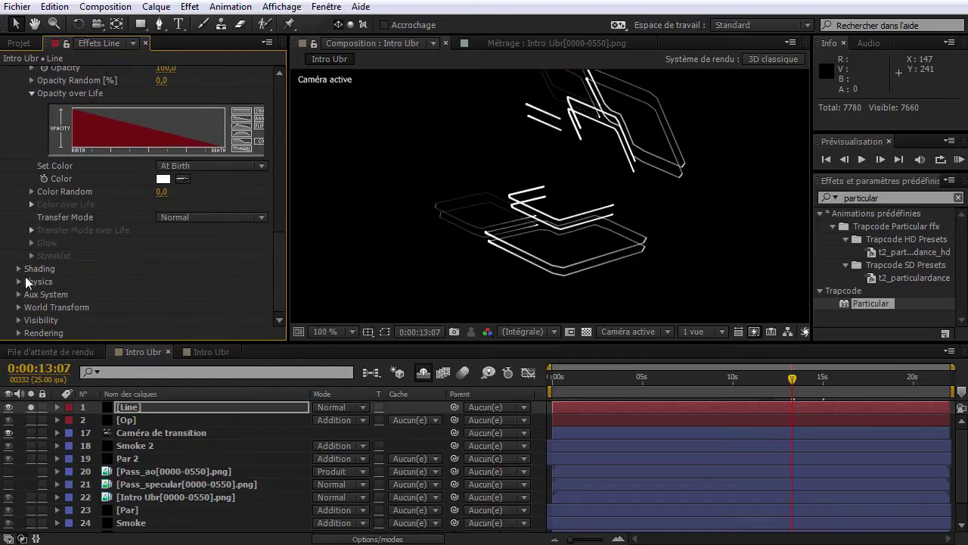
{"action": "left_click", "coordinate": [18, 281]}
{"action": "left_click", "coordinate": [31, 320]}
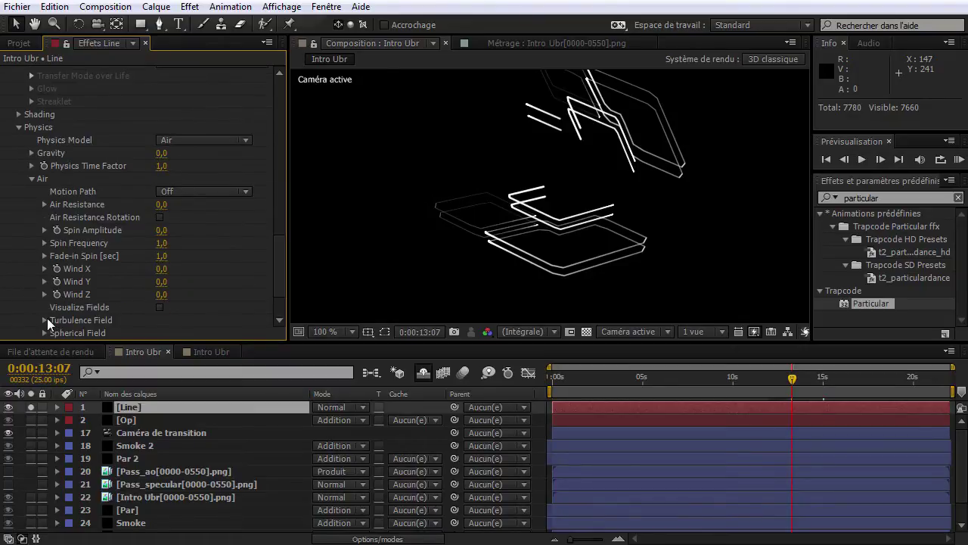
{"action": "left_click", "coordinate": [45, 320]}
{"action": "left_click", "coordinate": [161, 178]}
{"action": "type", "text": "58"}
{"action": "key", "text": "Return"}
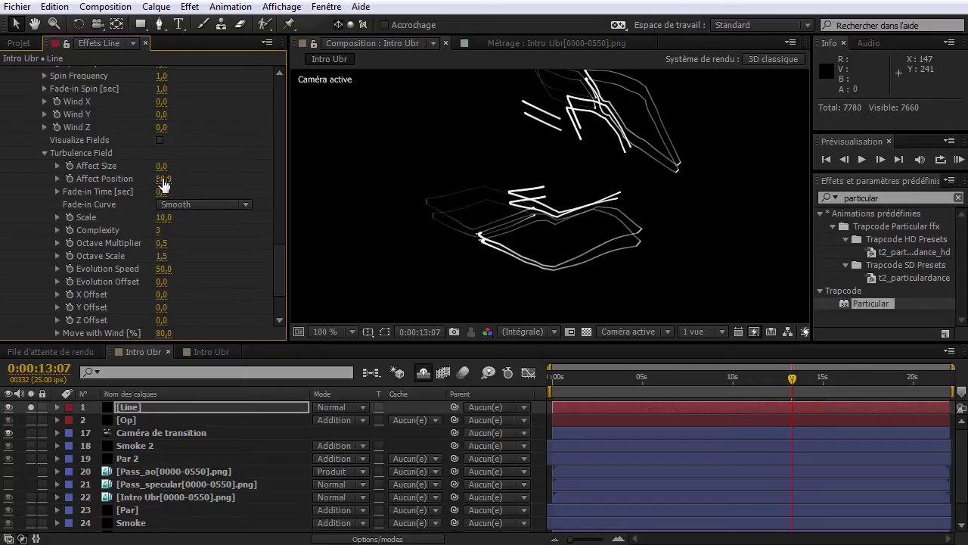
{"action": "left_click", "coordinate": [162, 179]}
{"action": "type", "text": "150"}
{"action": "key", "text": "Return"}
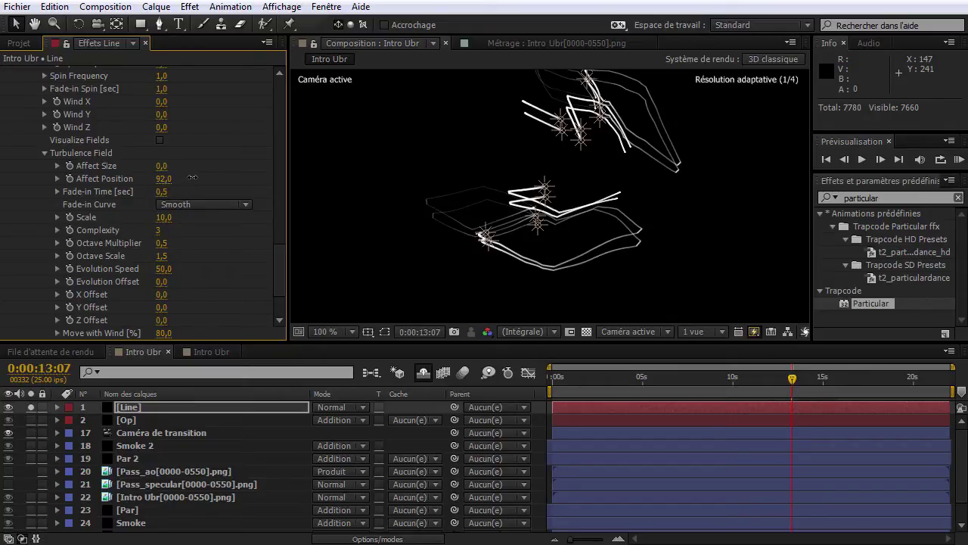
{"action": "type", "text": "92"}
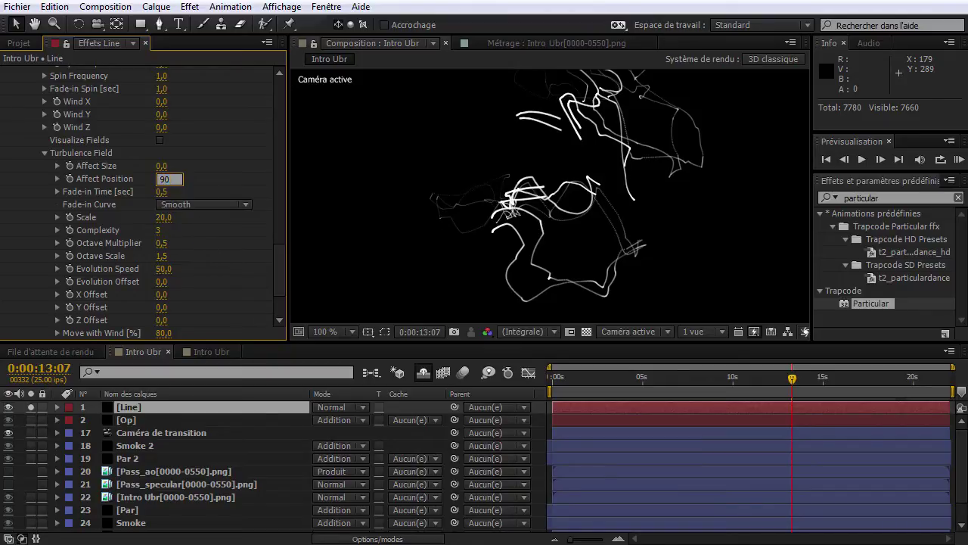
{"action": "left_click", "coordinate": [162, 217]}
{"action": "type", "text": "15"}
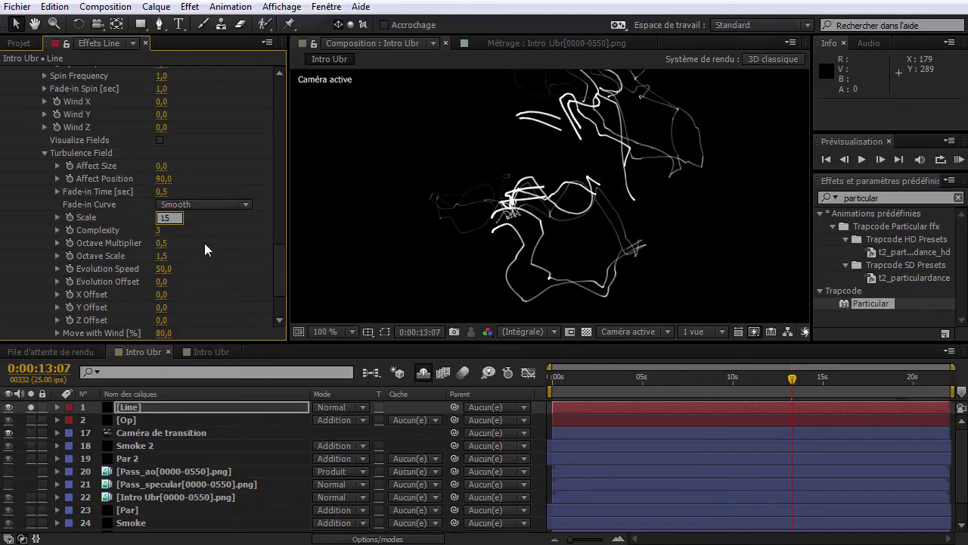
{"action": "key", "text": "Return"}
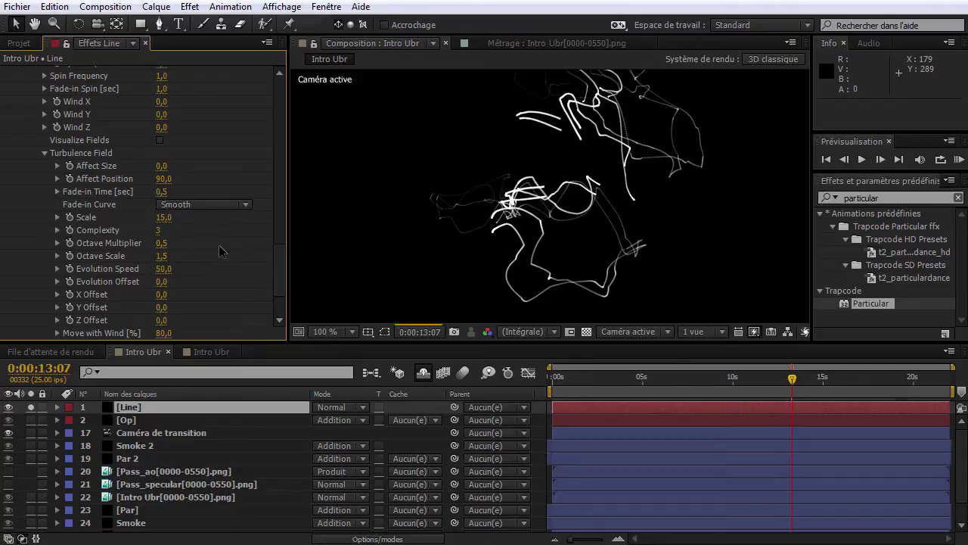
Solo the Intro Ubr image sequence together with the Line layer and set Particular's Wind Y to -75.
{"action": "left_click", "coordinate": [32, 496]}
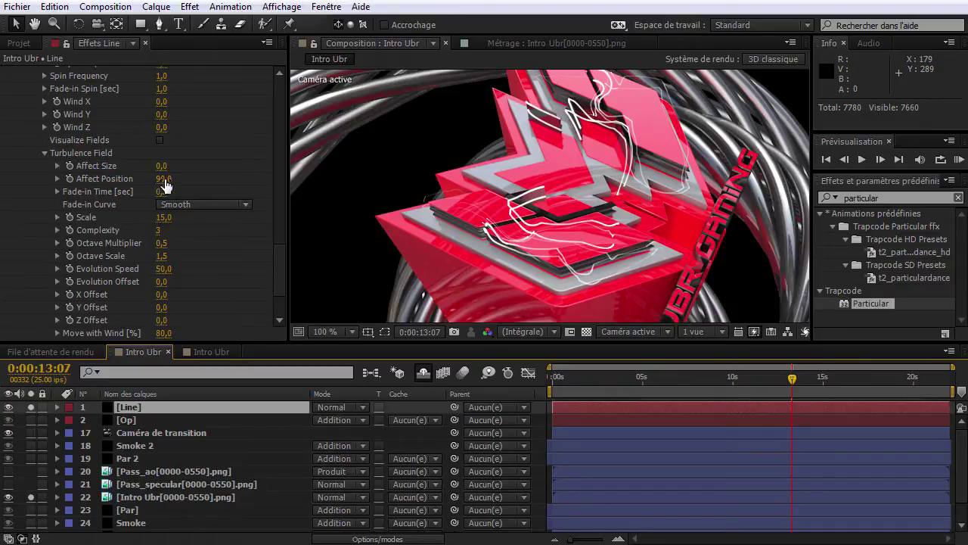
{"action": "left_click_drag", "start_coordinate": [284, 272], "coordinate": [279, 221]}
{"action": "left_click_drag", "start_coordinate": [162, 311], "coordinate": [124, 311]}
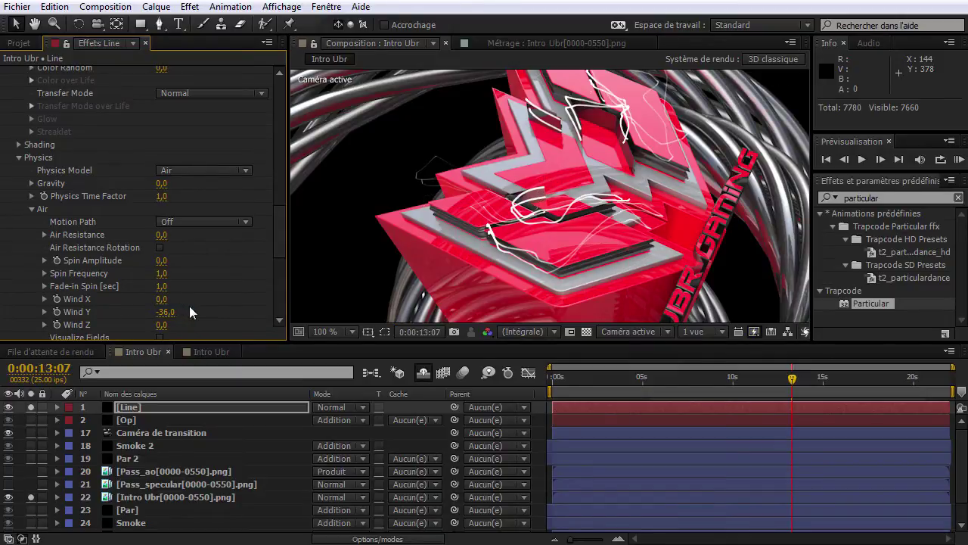
{"action": "left_click_drag", "start_coordinate": [167, 316], "coordinate": [131, 318]}
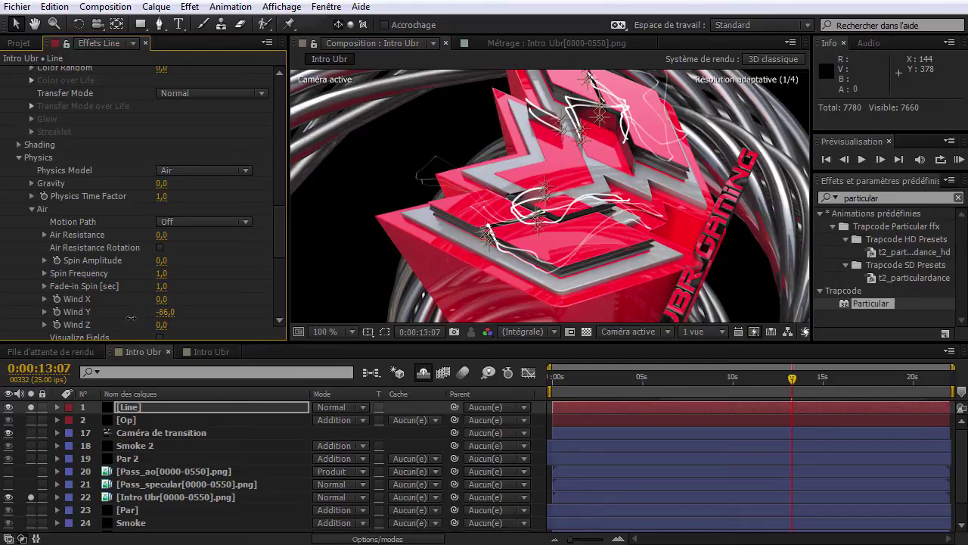
{"action": "left_click", "coordinate": [162, 314]}
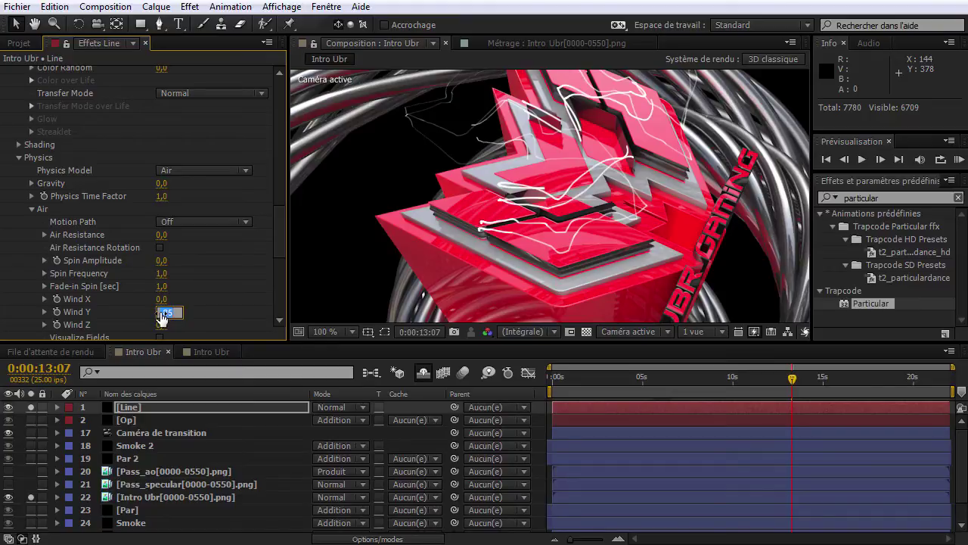
{"action": "key", "text": "BackSpace"}
{"action": "type", "text": "-75"}
{"action": "key", "text": "Return"}
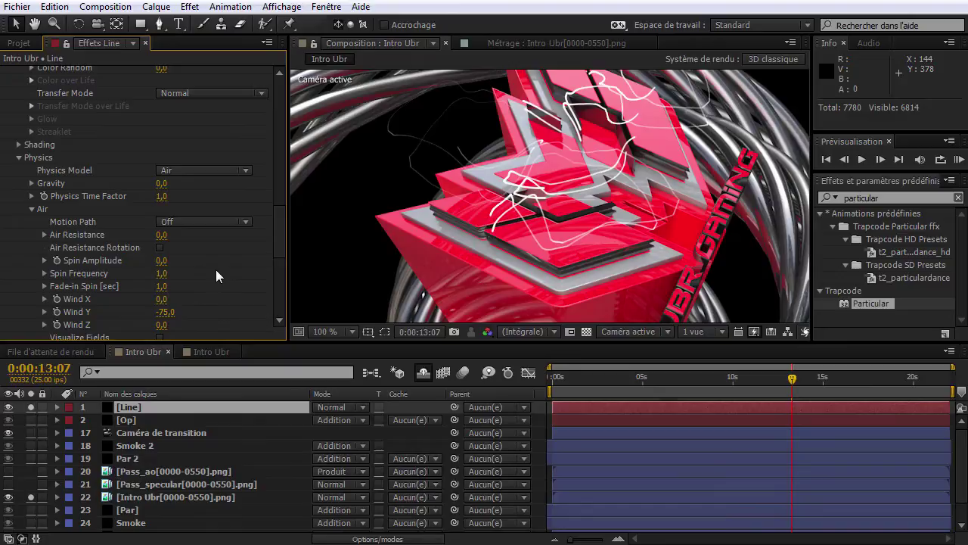
Set the particle Life to 1.4 seconds in Particular on the Line layer.
{"action": "scroll", "coordinate": [206, 256], "scroll_direction": "up", "scroll_amount": 3}
{"action": "scroll", "coordinate": [162, 204], "scroll_direction": "up", "scroll_amount": 5}
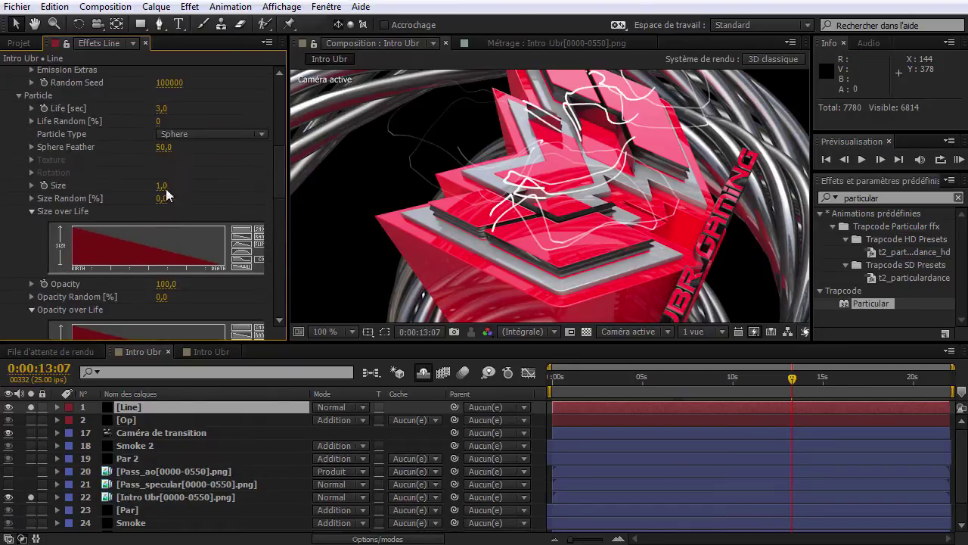
{"action": "left_click", "coordinate": [160, 107]}
{"action": "type", "text": "1,4"}
{"action": "left_click", "coordinate": [223, 170]}
{"action": "left_click", "coordinate": [177, 409]}
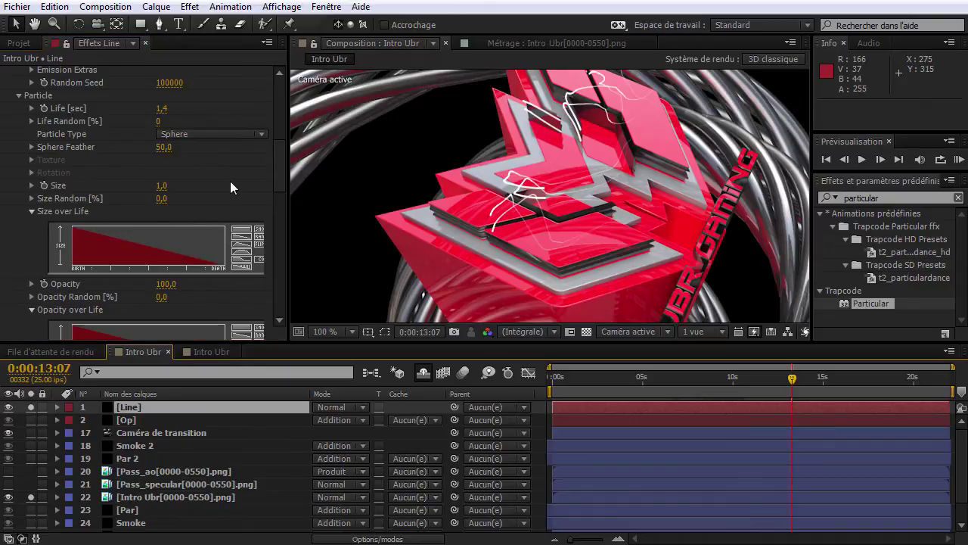
Set Wind Y to -103 in Particular's Air physics settings.
{"action": "scroll", "coordinate": [230, 181], "scroll_direction": "down", "scroll_amount": 8}
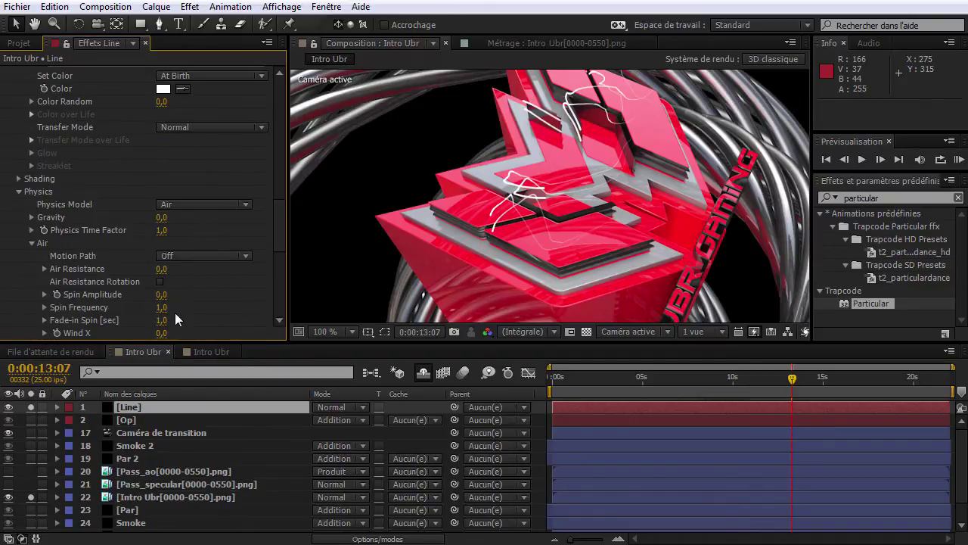
{"action": "scroll", "coordinate": [175, 312], "scroll_direction": "down", "scroll_amount": 2}
{"action": "left_click", "coordinate": [166, 311]}
{"action": "type", "text": "-75"}
{"action": "key", "text": "Return"}
{"action": "left_click_drag", "start_coordinate": [171, 312], "coordinate": [124, 318]}
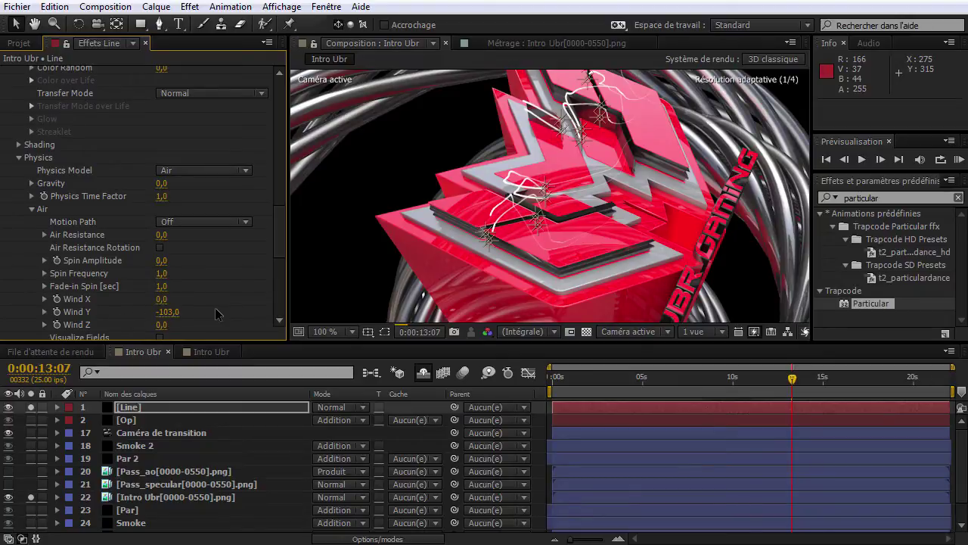
Unsolo the Intro Ubr image sequence, fit the whole composition in view and move the current time to 0:00:10:18.
{"action": "left_click", "coordinate": [31, 497]}
{"action": "scroll", "coordinate": [579, 251], "scroll_direction": "down", "scroll_amount": 2}
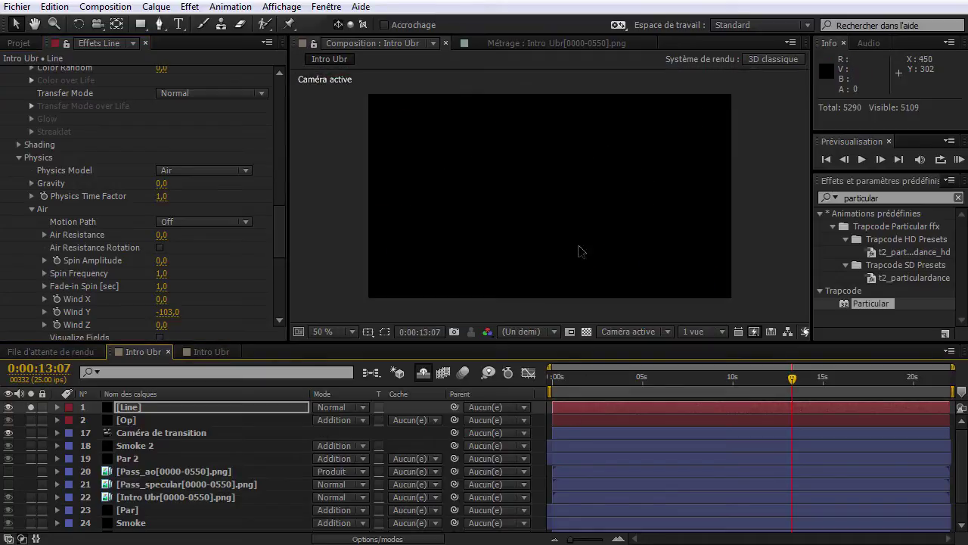
{"action": "left_click", "coordinate": [759, 235]}
{"action": "left_click_drag", "start_coordinate": [696, 382], "coordinate": [686, 391]}
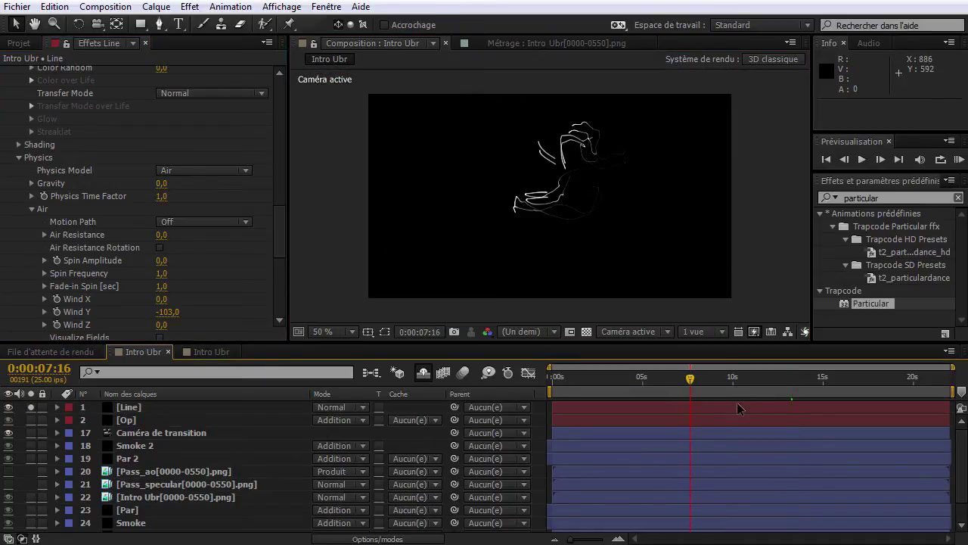
{"action": "left_click", "coordinate": [727, 378]}
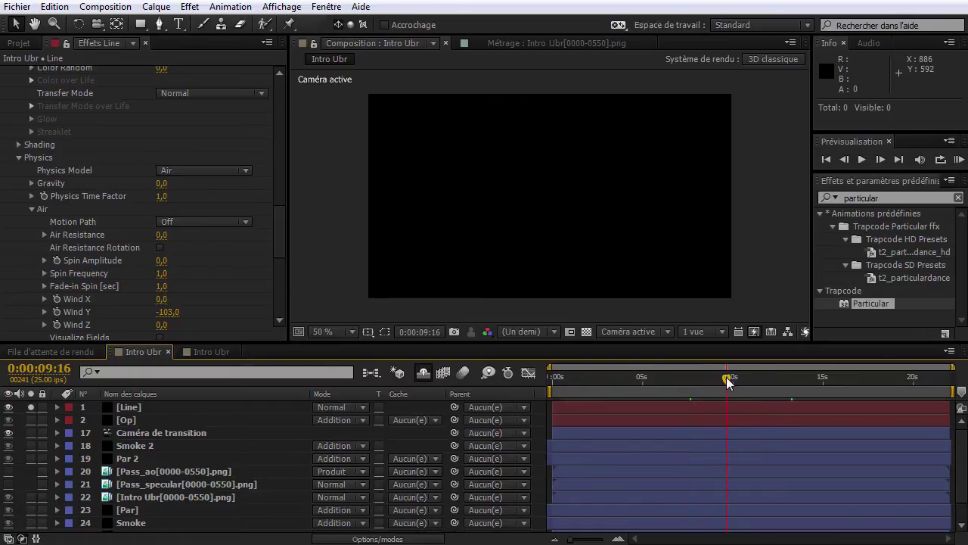
{"action": "left_click", "coordinate": [746, 380]}
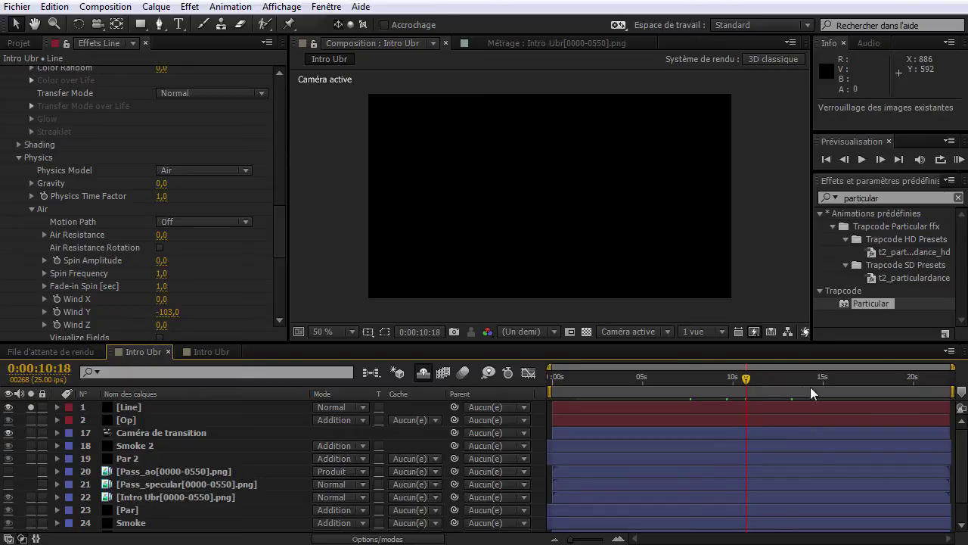
Enlarge the preview controls, play a RAM preview of the trails from 0:00:10:18, and go to 0:00:13:02.
{"action": "left_click_drag", "start_coordinate": [849, 173], "coordinate": [860, 284]}
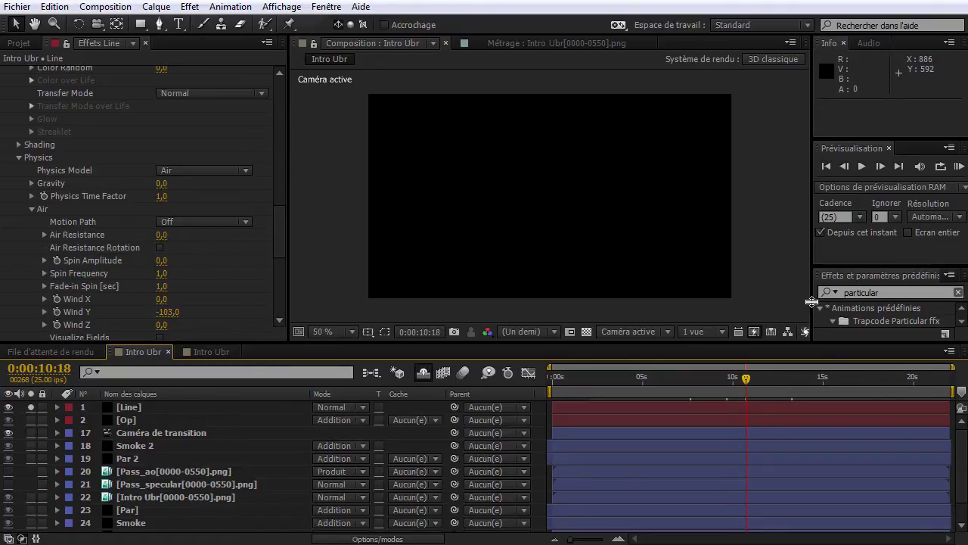
{"action": "left_click", "coordinate": [959, 167]}
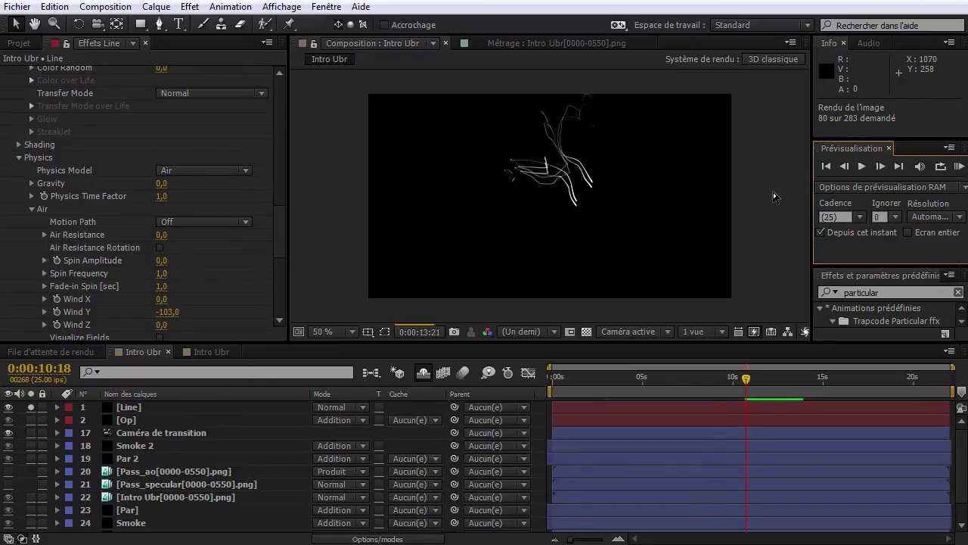
{"action": "left_click", "coordinate": [959, 166]}
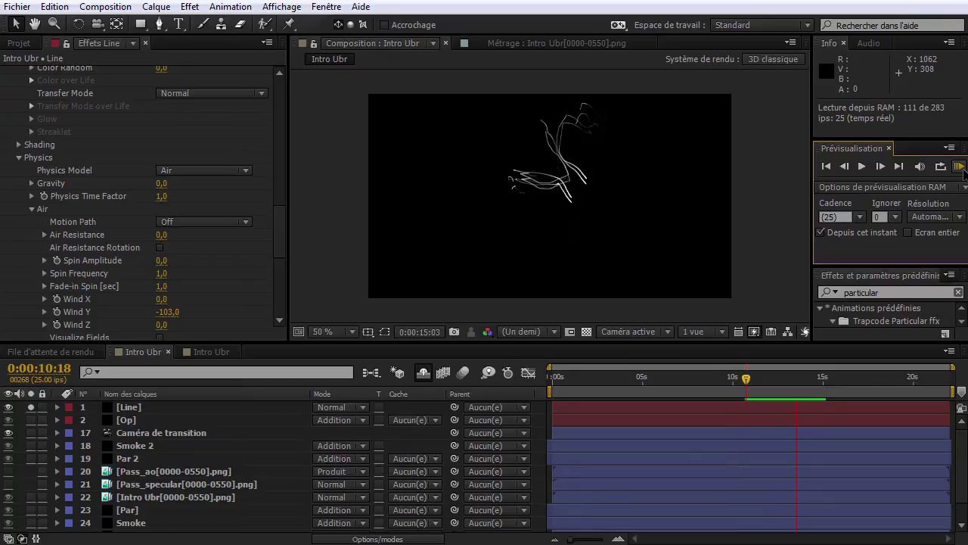
{"action": "left_click", "coordinate": [591, 237]}
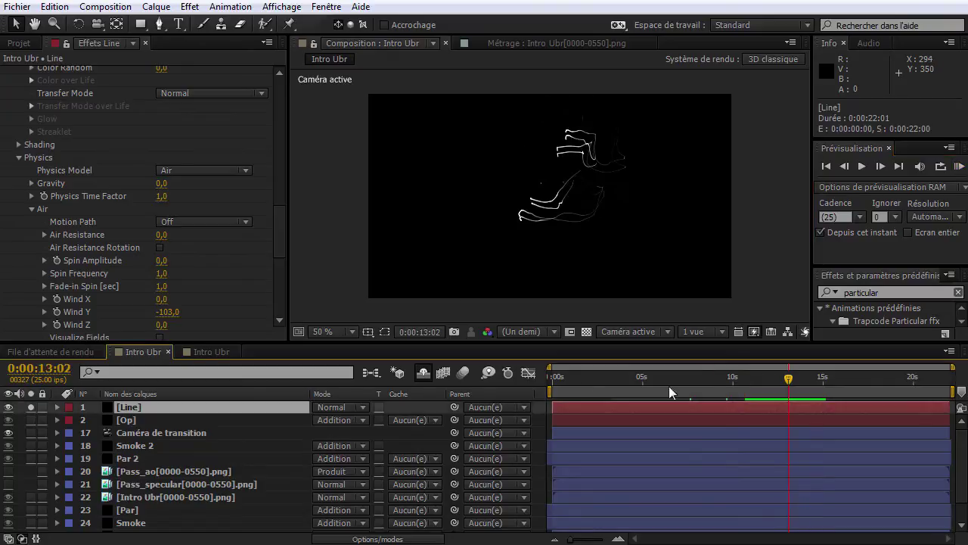
Set the particle Opacity to 50 in Particular on the Line layer.
{"action": "scroll", "coordinate": [282, 219], "scroll_direction": "down", "scroll_amount": 5}
{"action": "left_click_drag", "start_coordinate": [283, 220], "coordinate": [287, 169]}
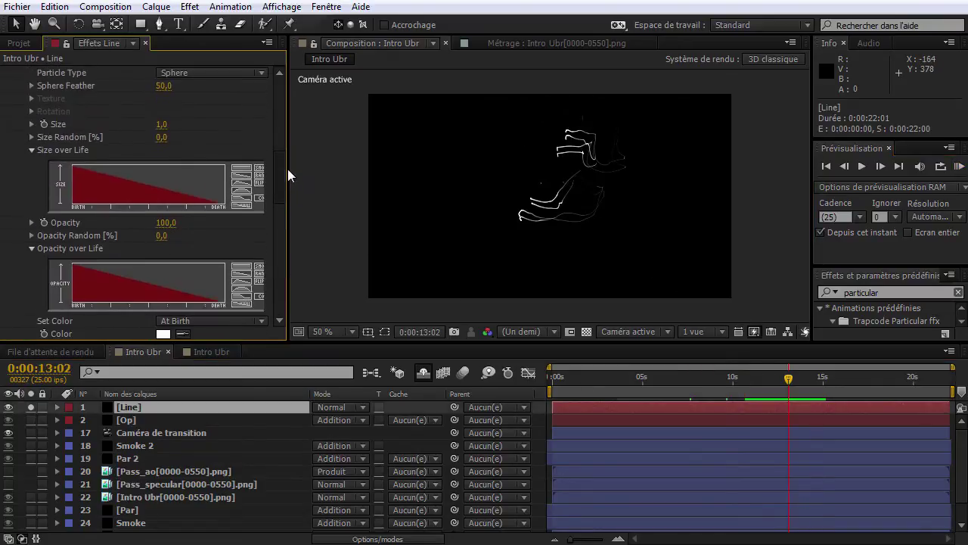
{"action": "left_click", "coordinate": [166, 225]}
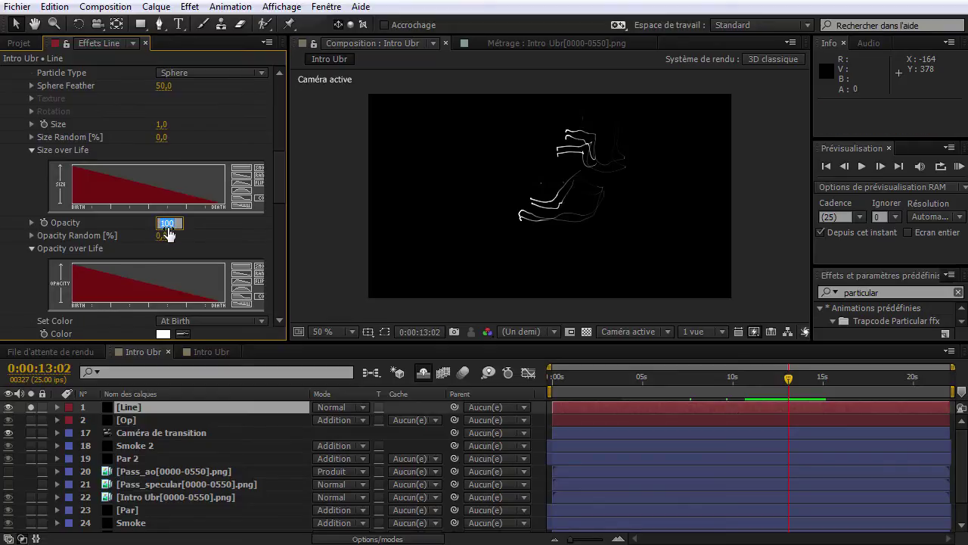
{"action": "type", "text": "50"}
{"action": "key", "text": "Return"}
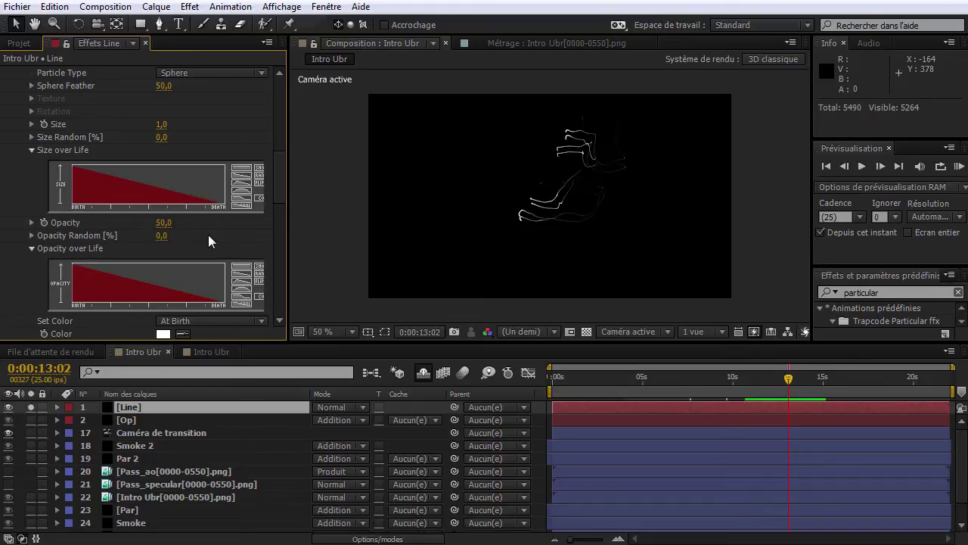
Duplicate the Line layer and set the particle Life to 2 seconds on the copy.
{"action": "left_click", "coordinate": [173, 402]}
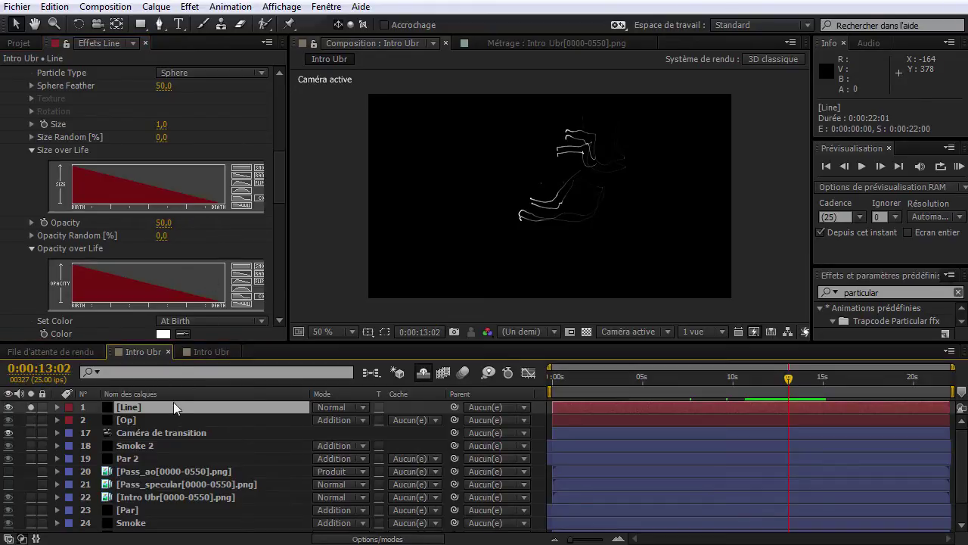
{"action": "key", "text": "ctrl+d"}
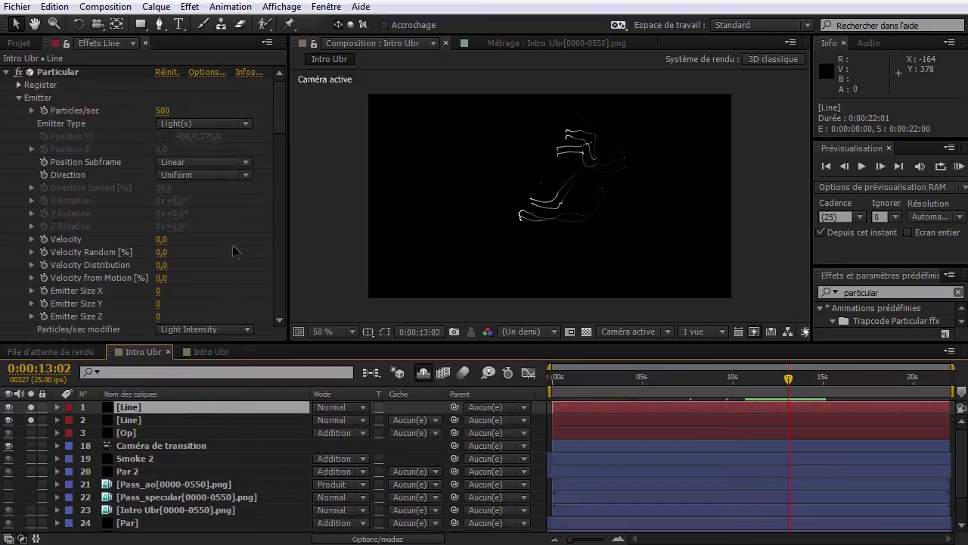
{"action": "left_click_drag", "start_coordinate": [277, 114], "coordinate": [282, 150]}
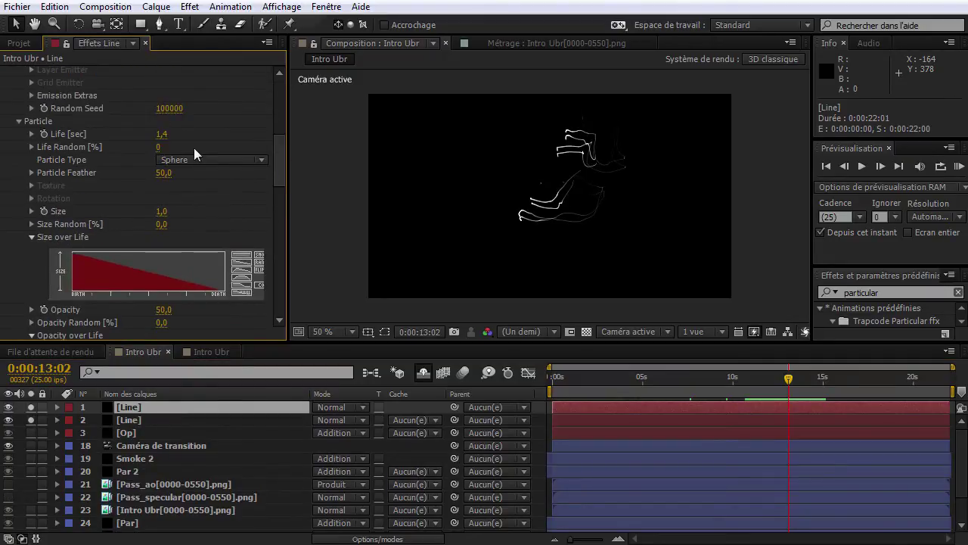
{"action": "left_click", "coordinate": [165, 134]}
{"action": "type", "text": "2"}
{"action": "key", "text": "Return"}
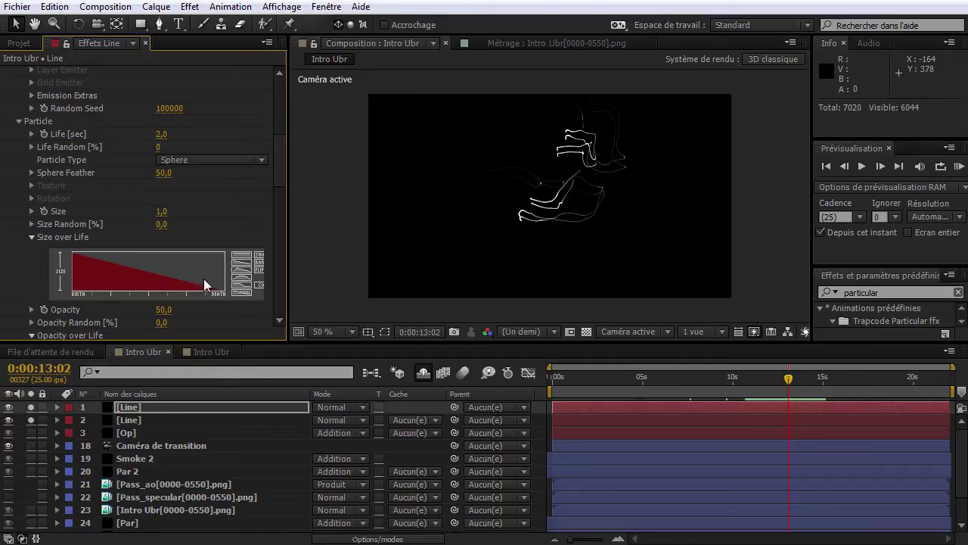
Raise the Turbulence Field's Affect Position to 136 on the duplicated Line layer.
{"action": "left_click_drag", "start_coordinate": [278, 152], "coordinate": [274, 242]}
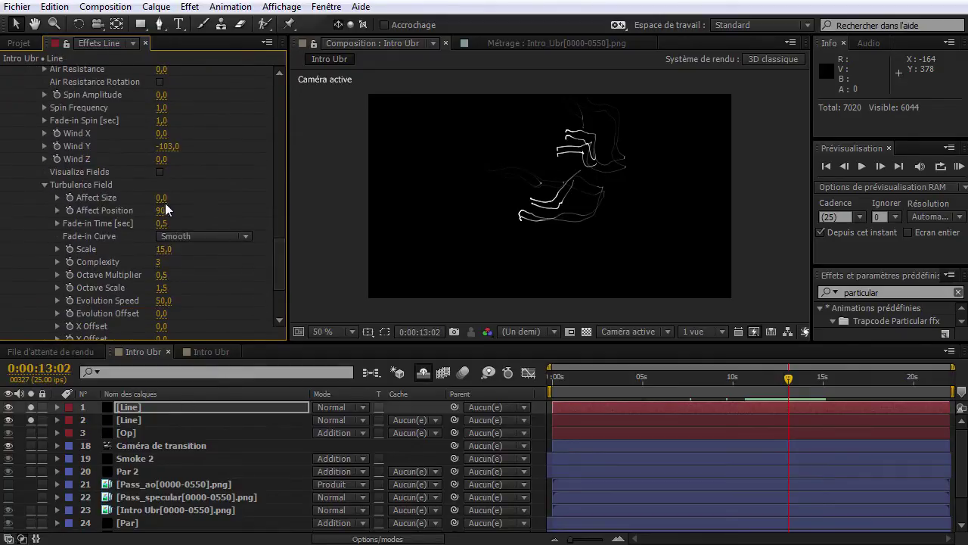
{"action": "left_click_drag", "start_coordinate": [163, 209], "coordinate": [206, 210]}
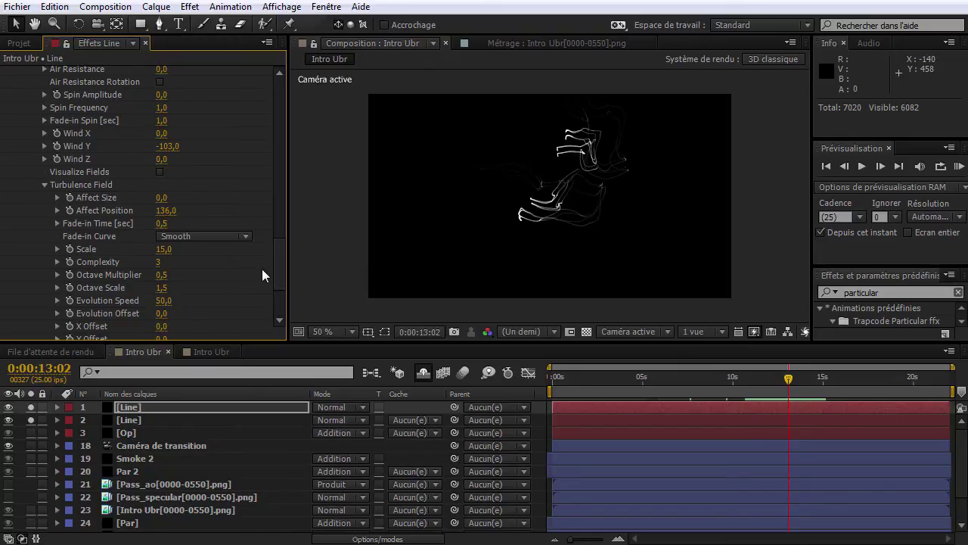
{"action": "scroll", "coordinate": [275, 266], "scroll_direction": "up", "scroll_amount": 3}
{"action": "scroll", "coordinate": [274, 267], "scroll_direction": "down", "scroll_amount": 3}
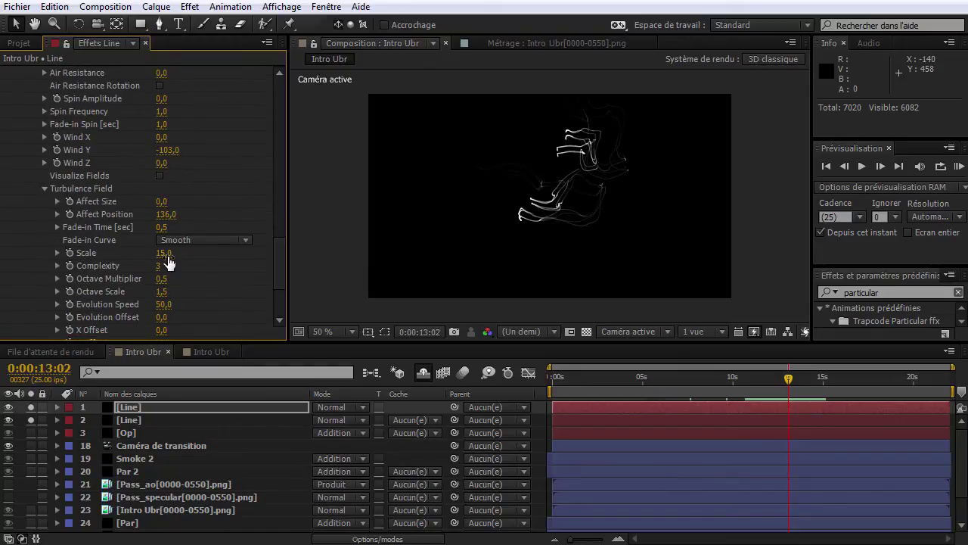
Try a Turbulence Field Scale of 20 on the duplicated Line layer.
{"action": "left_click", "coordinate": [165, 254]}
{"action": "type", "text": "20"}
{"action": "key", "text": "Return"}
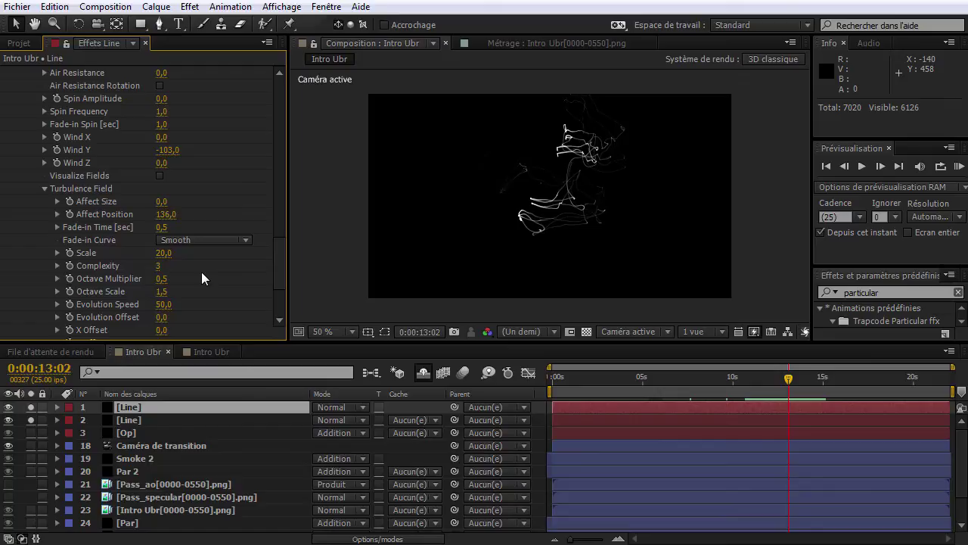
Set the Turbulence Field Scale to 17 on the duplicated Line layer.
{"action": "left_click", "coordinate": [171, 254]}
{"action": "type", "text": "17"}
{"action": "key", "text": "Return"}
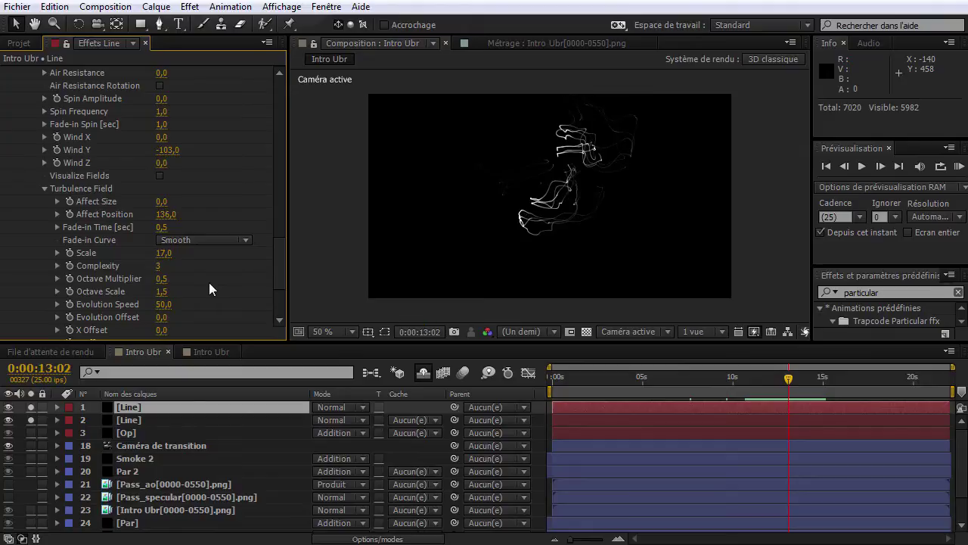
Set Wind Y to -125 in the Air physics settings of the duplicated Line layer.
{"action": "scroll", "coordinate": [174, 221], "scroll_direction": "up", "scroll_amount": 5}
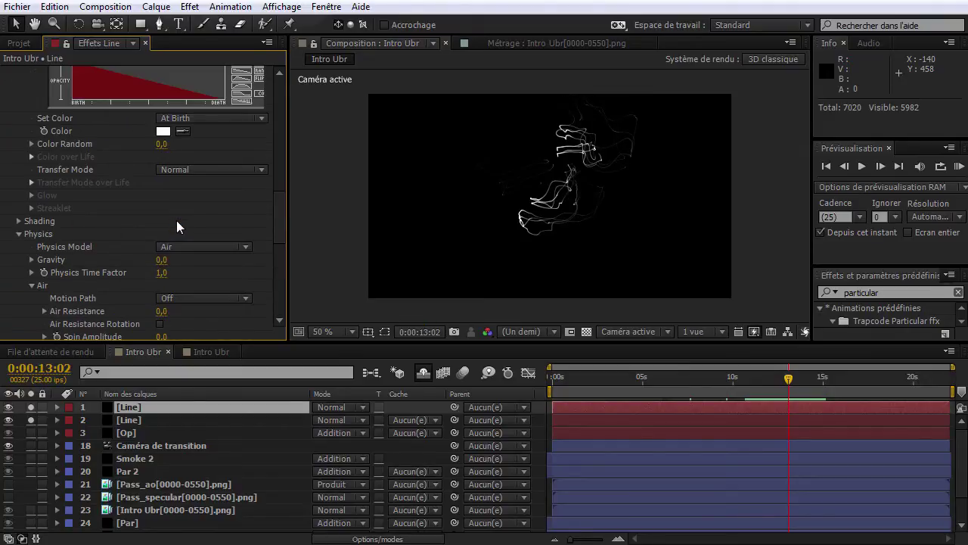
{"action": "scroll", "coordinate": [177, 293], "scroll_direction": "down", "scroll_amount": 2}
{"action": "left_click", "coordinate": [168, 253]}
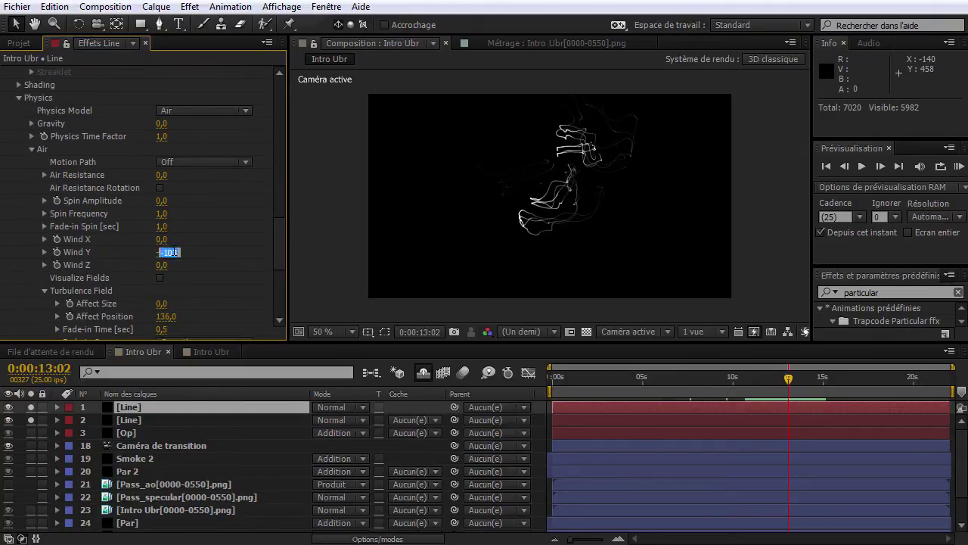
{"action": "left_click", "coordinate": [208, 253]}
{"action": "left_click_drag", "start_coordinate": [165, 259], "coordinate": [139, 259]}
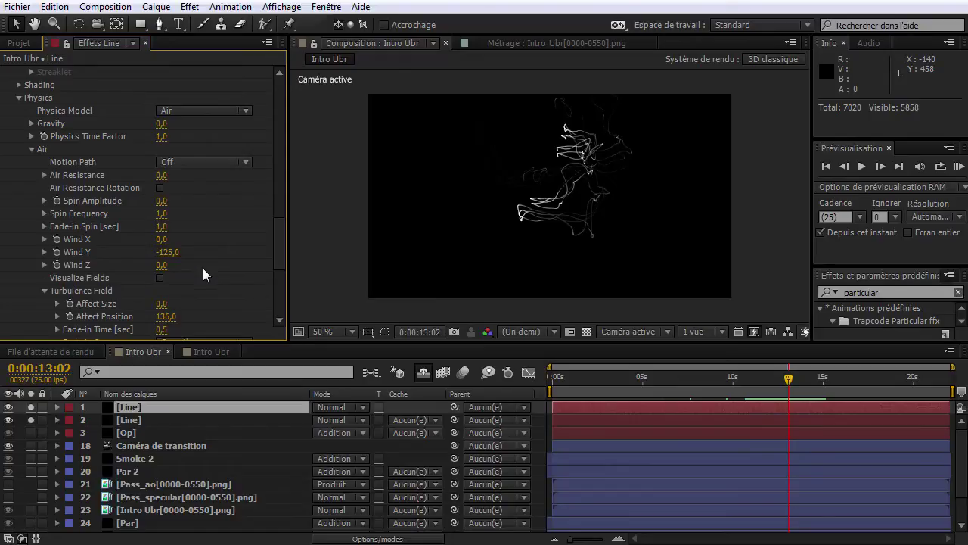
Start a RAM preview from 0:00:09:18, stop it and move the current time to 0:00:10:18.
{"action": "left_click", "coordinate": [729, 379]}
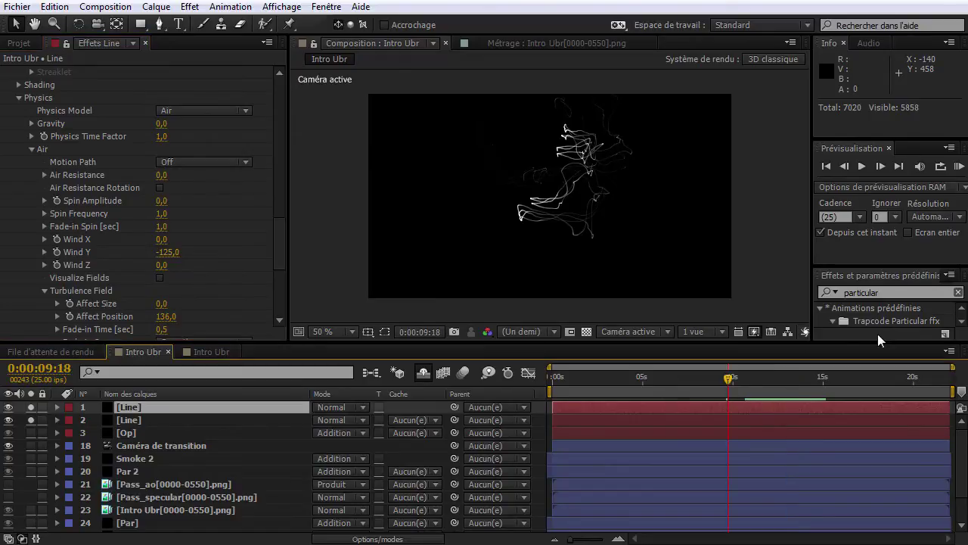
{"action": "left_click", "coordinate": [959, 166]}
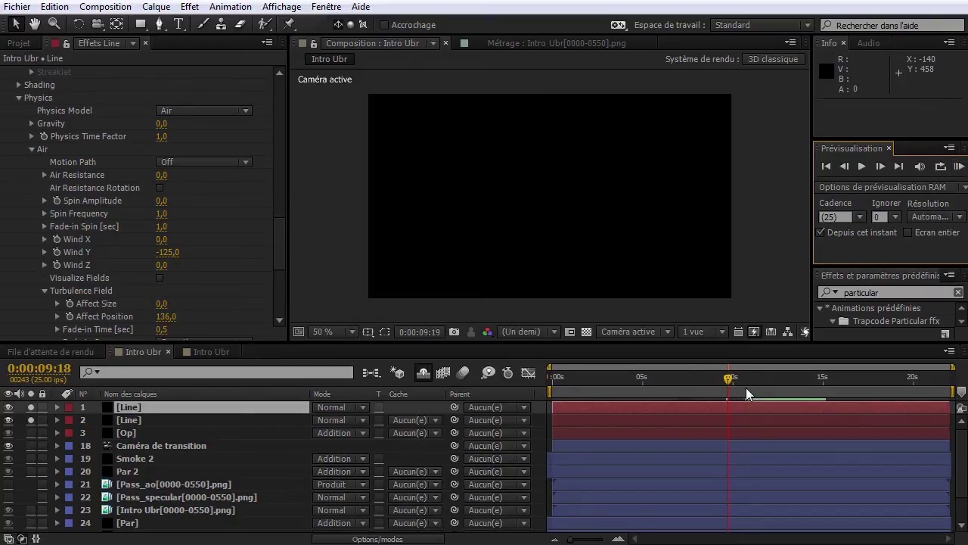
{"action": "left_click", "coordinate": [746, 387]}
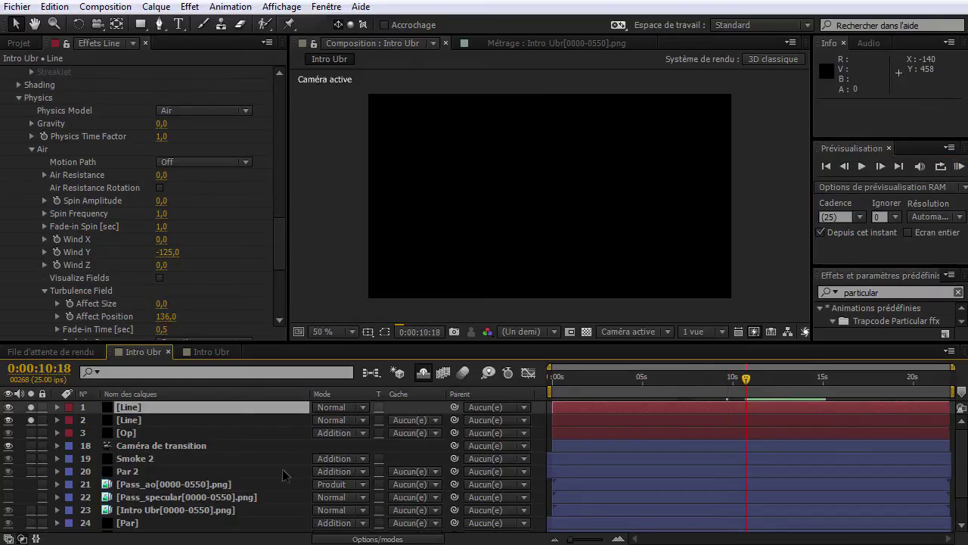
Set the upper Line layer's blending mode to Ecran and its Particular Transfer Mode to Screen.
{"action": "left_click", "coordinate": [334, 407]}
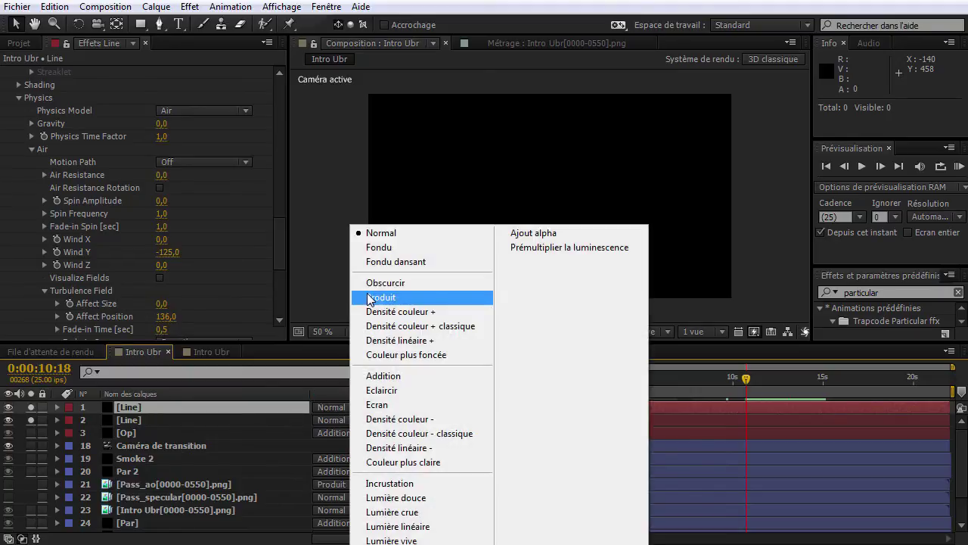
{"action": "left_click", "coordinate": [408, 405]}
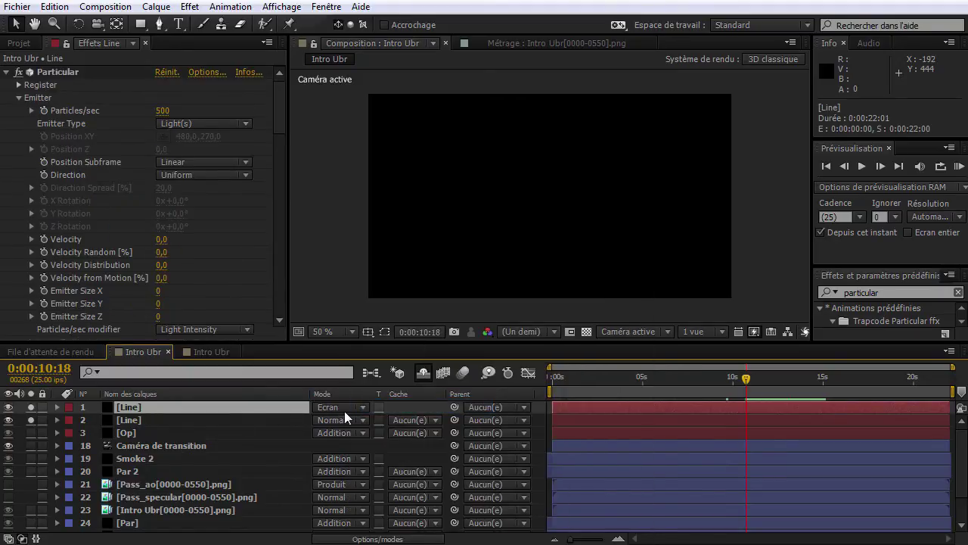
{"action": "left_click_drag", "start_coordinate": [282, 145], "coordinate": [281, 225]}
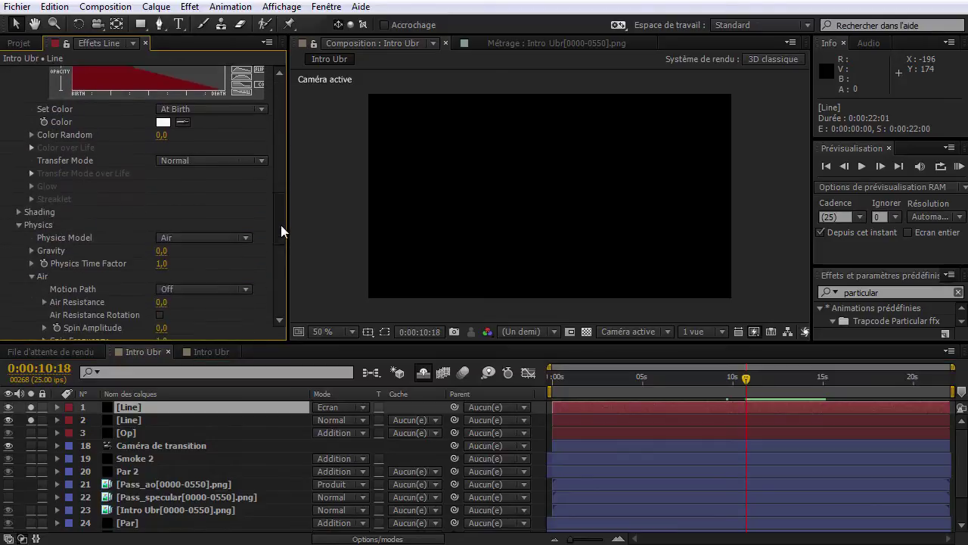
{"action": "left_click", "coordinate": [221, 145]}
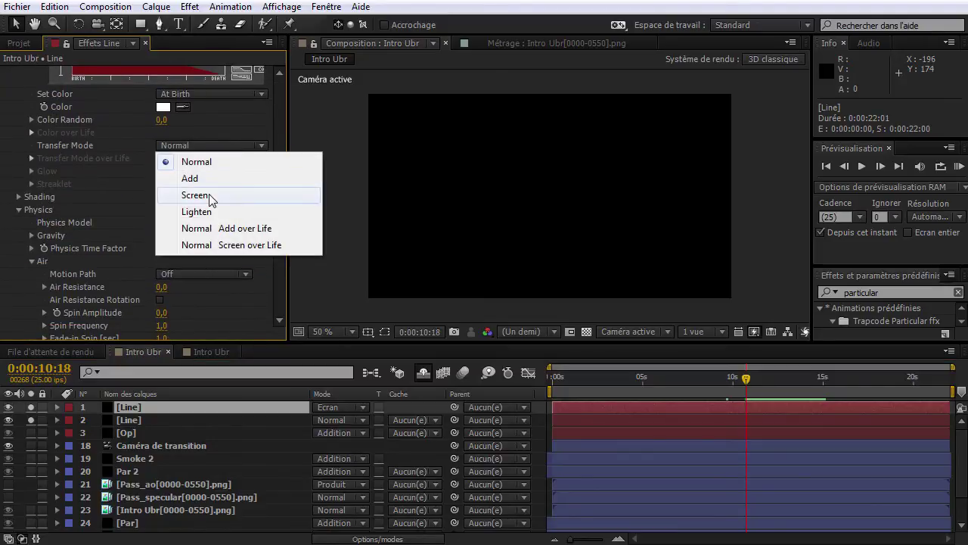
{"action": "left_click", "coordinate": [209, 196]}
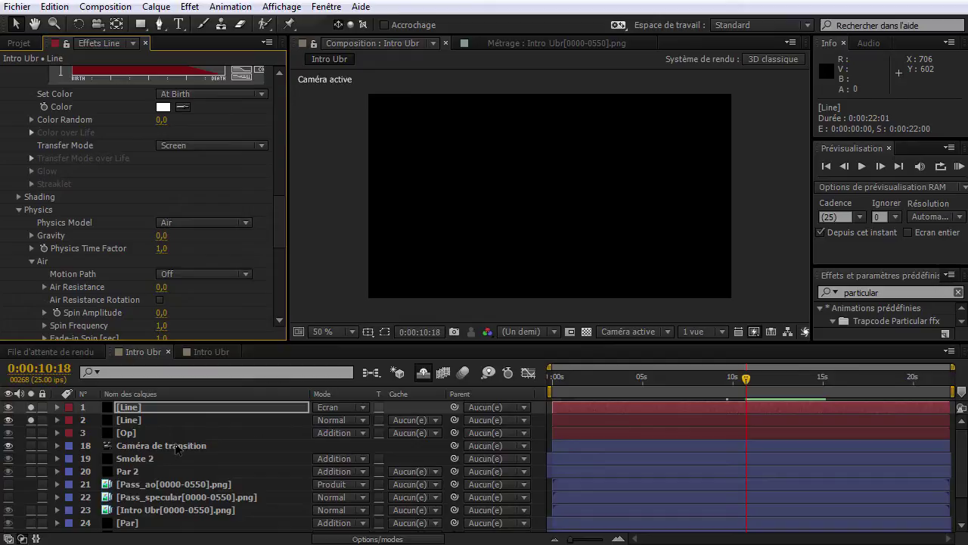
Set Particular's Transfer Mode to Screen on the lower Line layer.
{"action": "left_click", "coordinate": [172, 416]}
{"action": "left_click_drag", "start_coordinate": [280, 167], "coordinate": [282, 209]}
{"action": "left_click", "coordinate": [210, 238]}
{"action": "left_click", "coordinate": [208, 288]}
Play a RAM preview of the trails from 0:00:10:18, and view them over the soloed Intro Ubr image sequence at 0:00:13:09.
{"action": "left_click", "coordinate": [959, 166]}
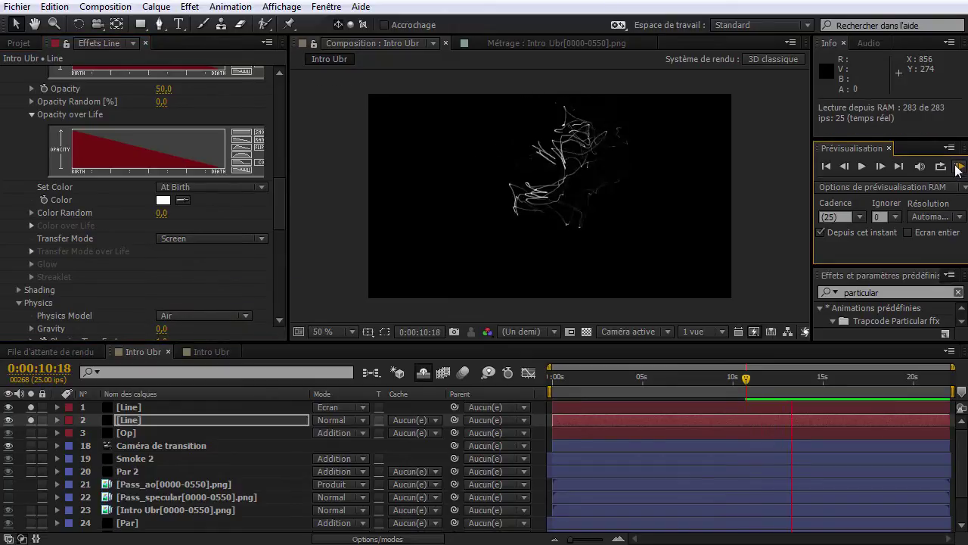
{"action": "left_click", "coordinate": [957, 165]}
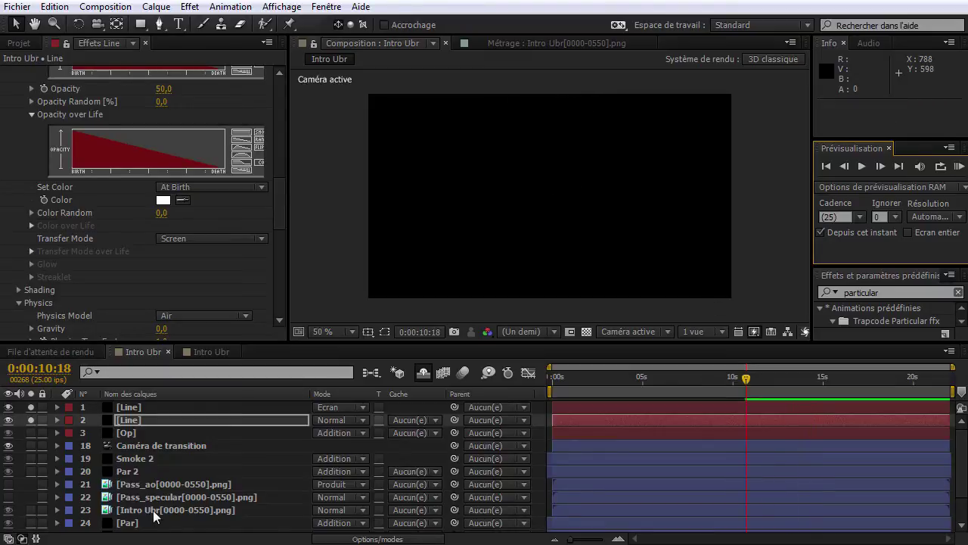
{"action": "left_click", "coordinate": [31, 510]}
{"action": "left_click_drag", "start_coordinate": [763, 388], "coordinate": [793, 389]}
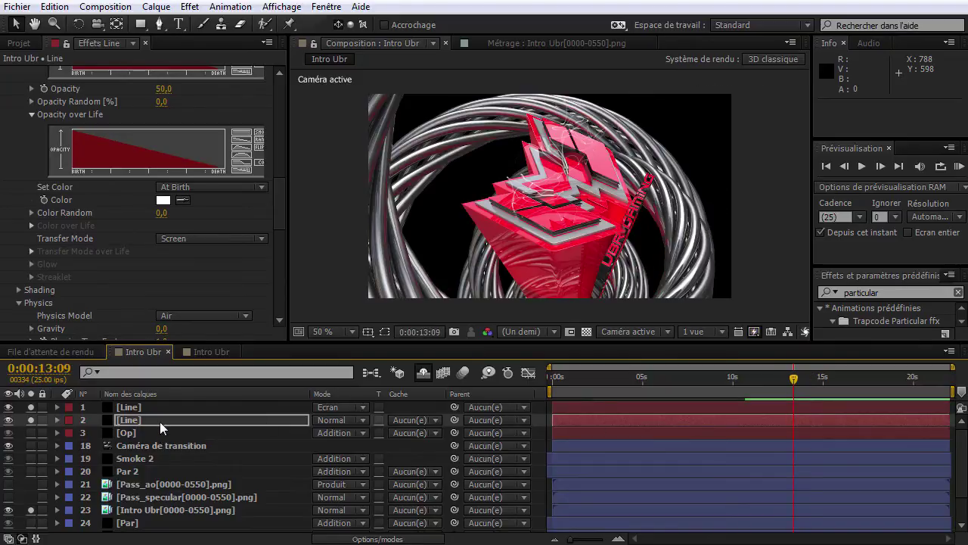
Set the particle Life to 0.75 seconds on the lower Line layer.
{"action": "scroll", "coordinate": [190, 199], "scroll_direction": "up", "scroll_amount": 5}
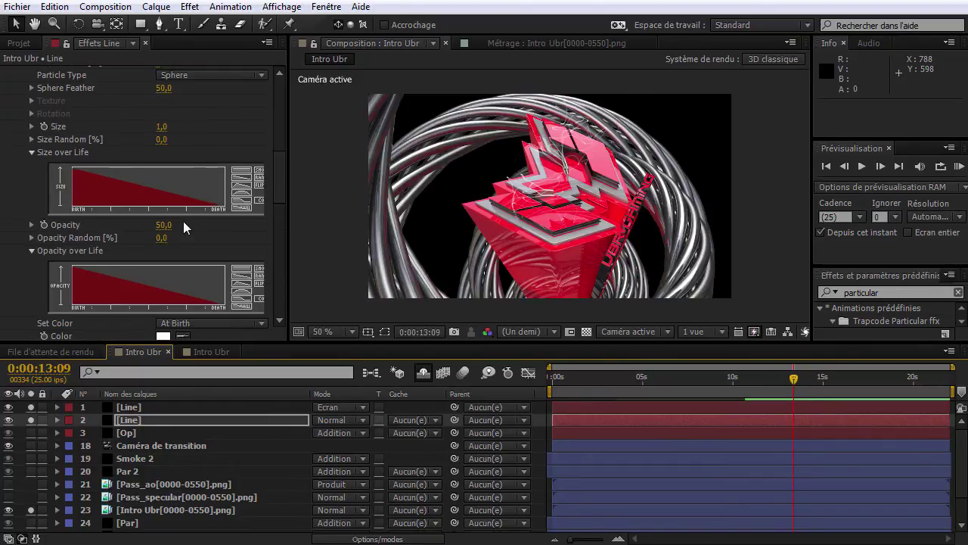
{"action": "left_click", "coordinate": [164, 152]}
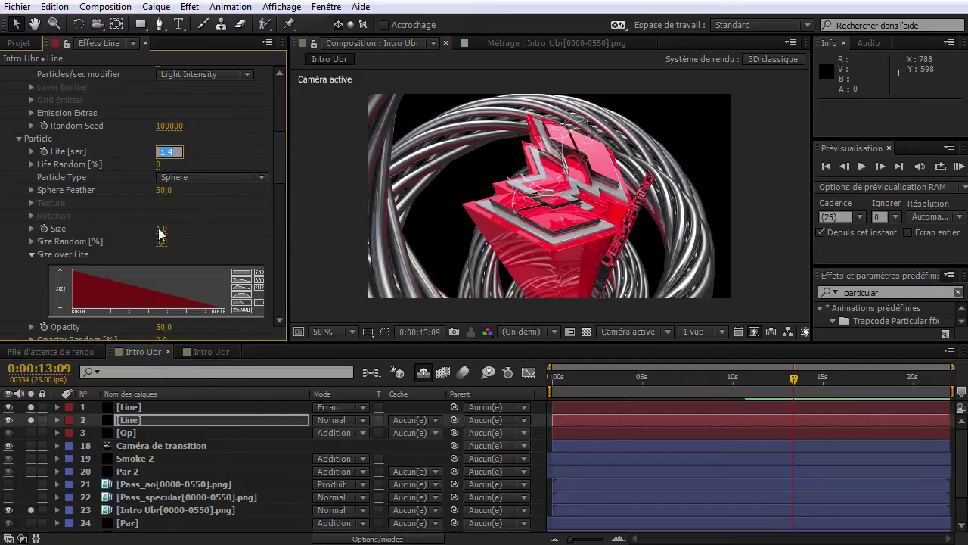
{"action": "type", "text": ".75"}
{"action": "left_click", "coordinate": [135, 458]}
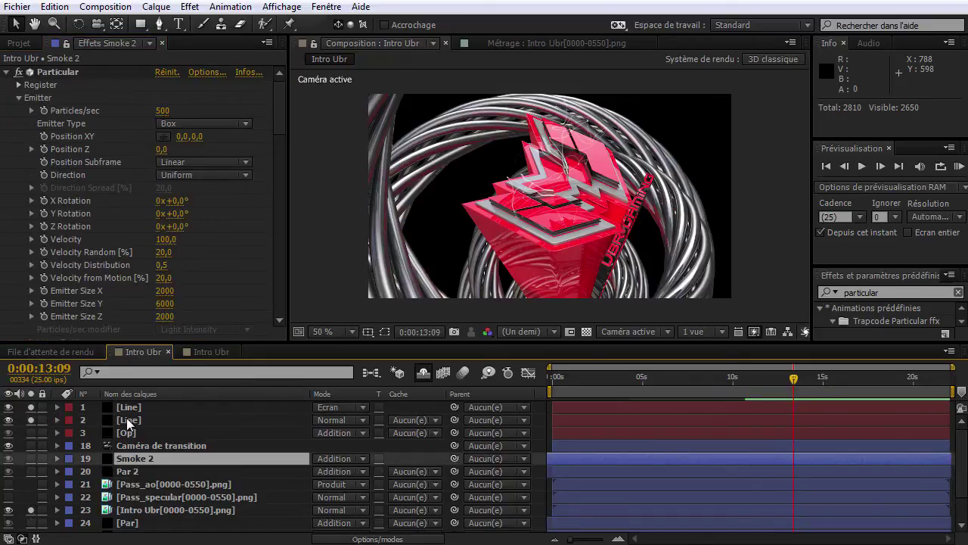
{"action": "left_click", "coordinate": [129, 421]}
View each Line layer's trails without the Intro Ubr sequence, leaving only the upper Line layer soloed.
{"action": "left_click", "coordinate": [31, 407]}
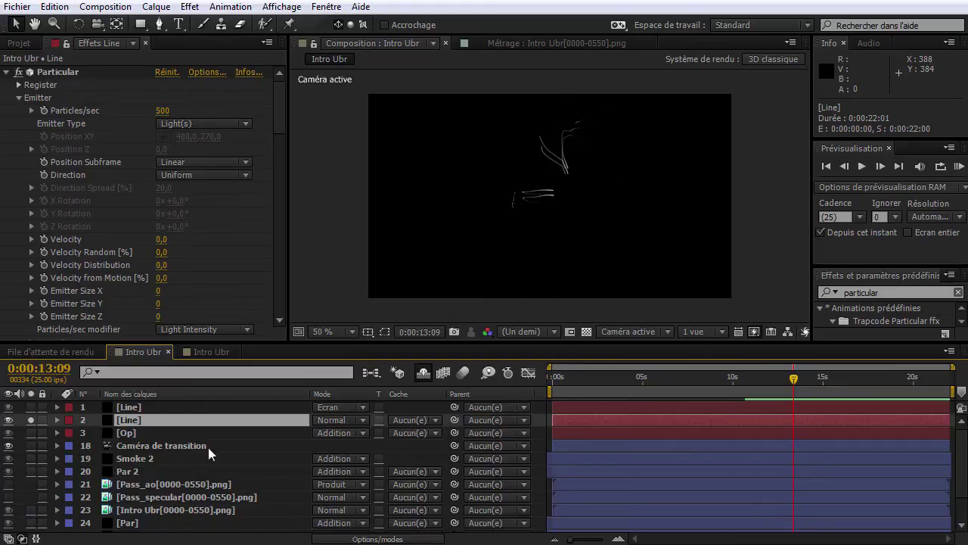
{"action": "left_click", "coordinate": [173, 409]}
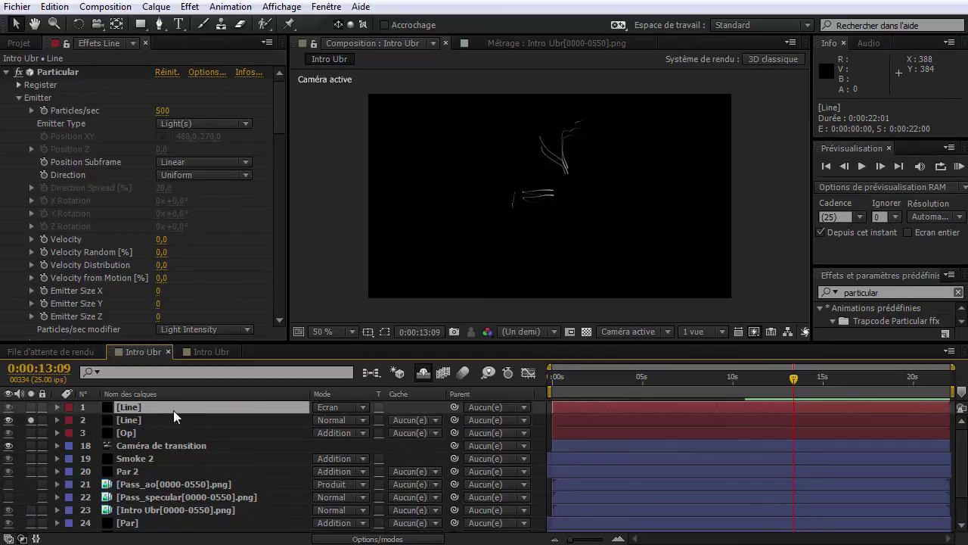
{"action": "left_click", "coordinate": [31, 407]}
{"action": "left_click", "coordinate": [31, 420]}
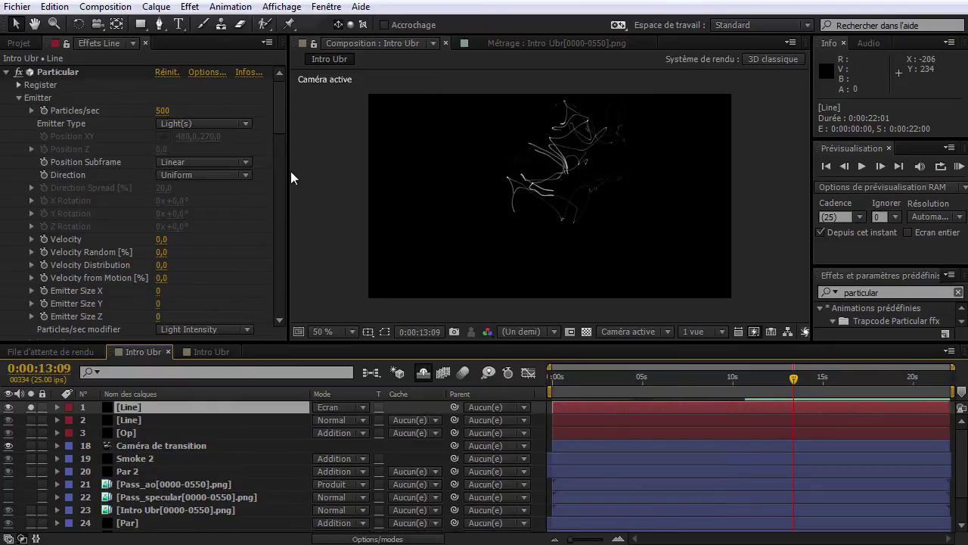
Apply the rise-then-fall curve preset to both Opacity over Life and Size over Life on the upper Line layer.
{"action": "left_click_drag", "start_coordinate": [286, 118], "coordinate": [265, 198]}
{"action": "left_click", "coordinate": [238, 176]}
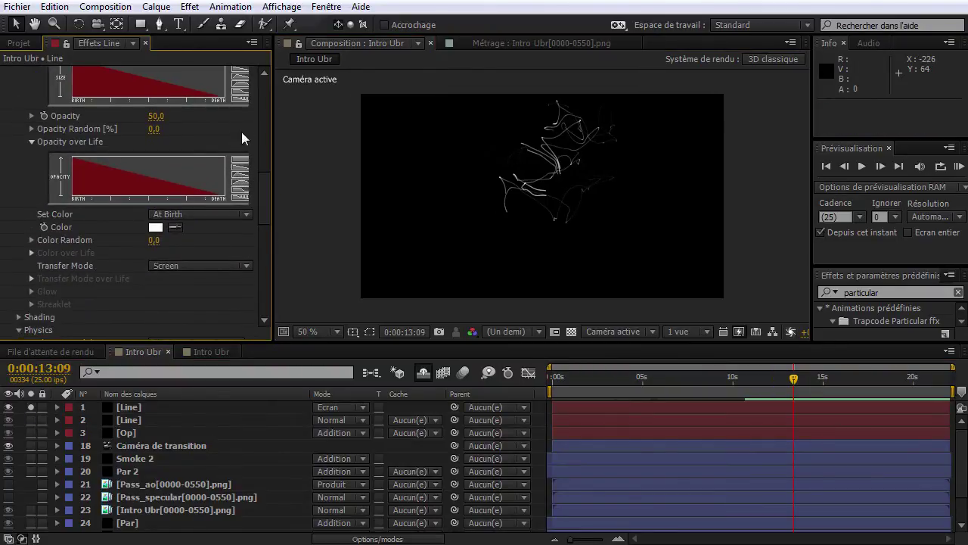
{"action": "left_click", "coordinate": [239, 83]}
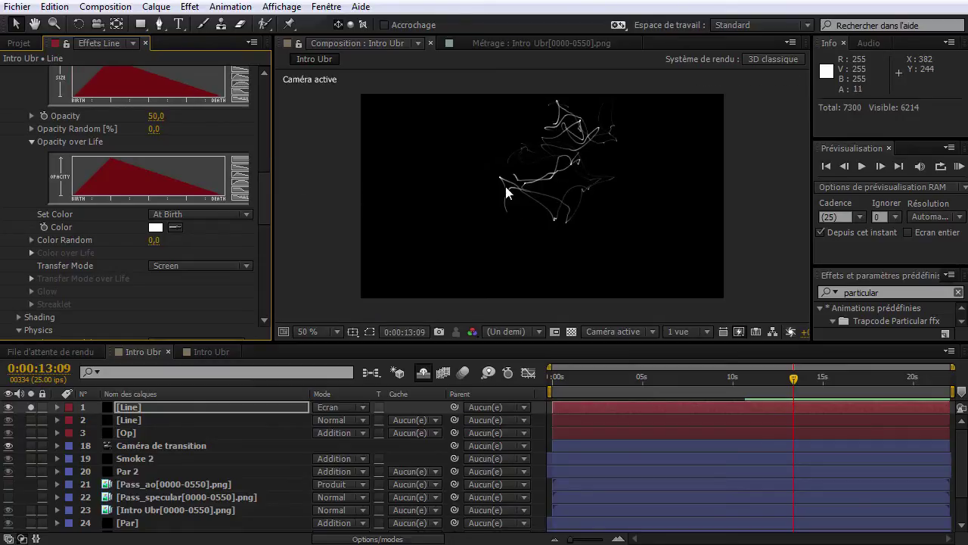
{"action": "left_click_drag", "start_coordinate": [264, 201], "coordinate": [264, 157]}
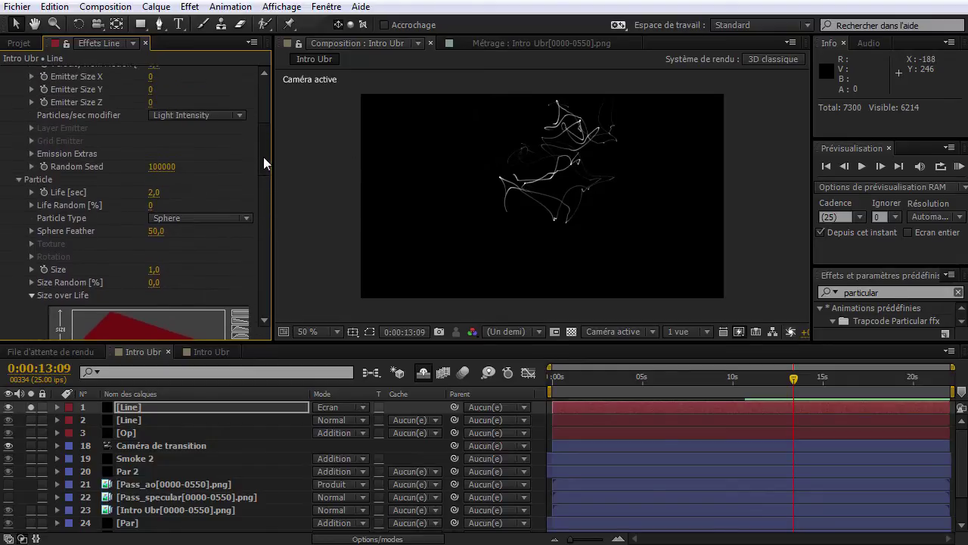
Set the particle Life to 1.5 seconds on the upper Line layer and turn off that layer's solo.
{"action": "left_click", "coordinate": [155, 196]}
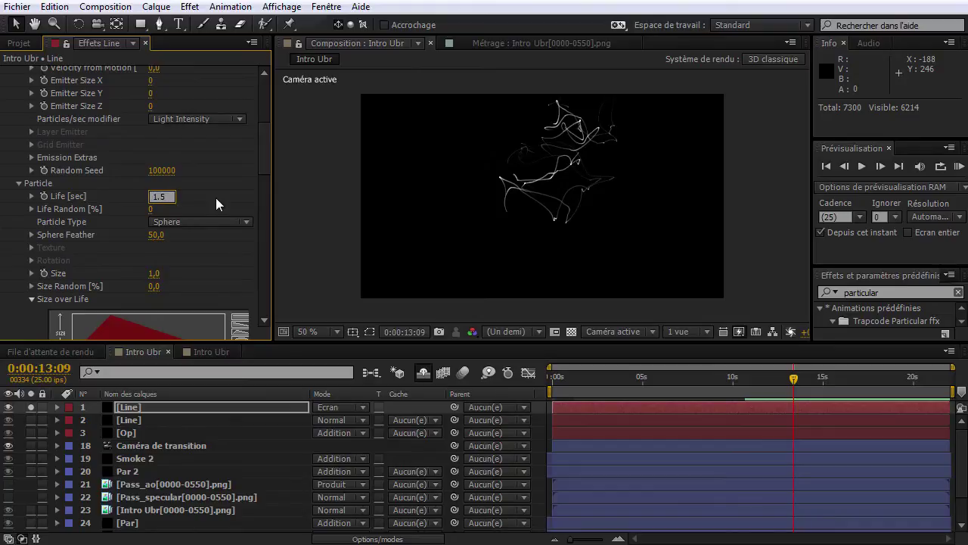
{"action": "key", "text": "Return"}
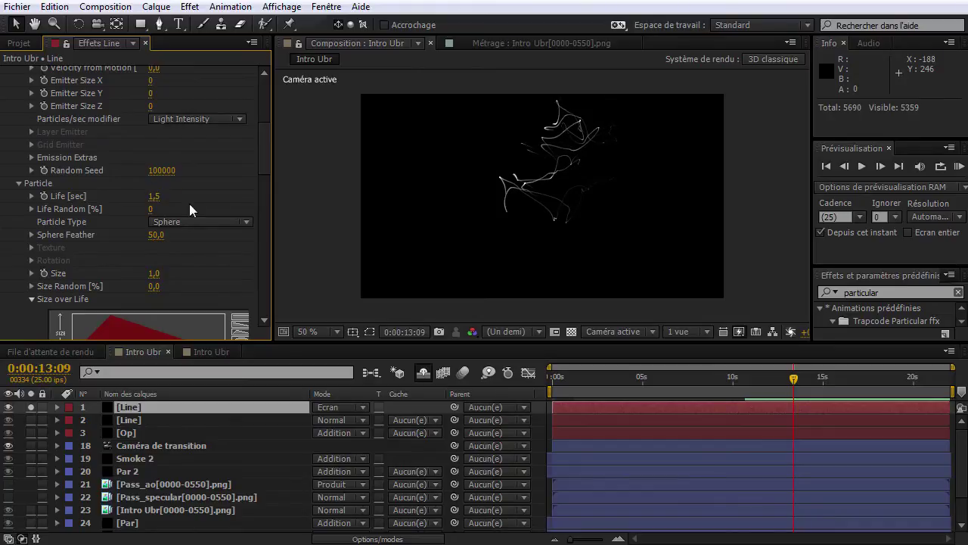
{"action": "left_click", "coordinate": [32, 408]}
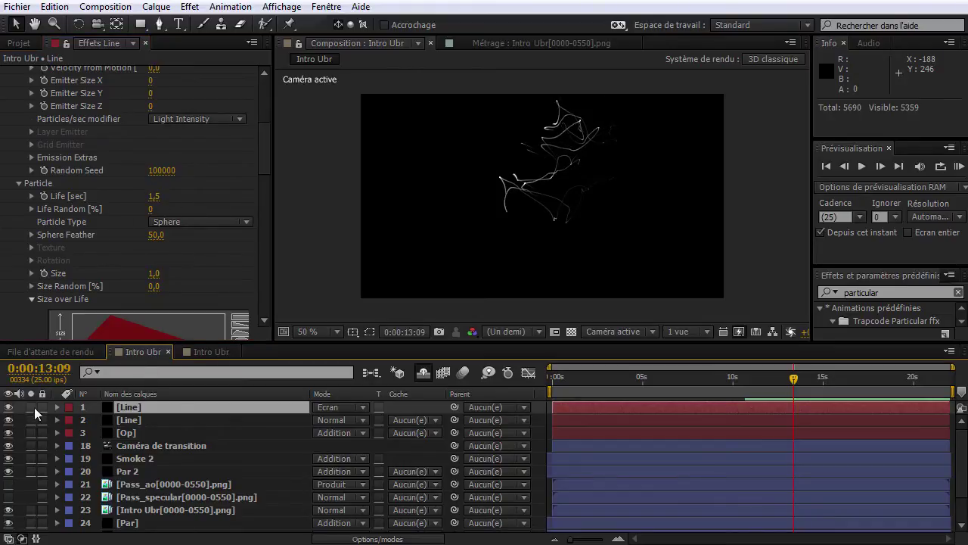
Duplicate the upper Line layer, rename the copy sphère and leave only that copy soloed.
{"action": "left_click", "coordinate": [170, 408]}
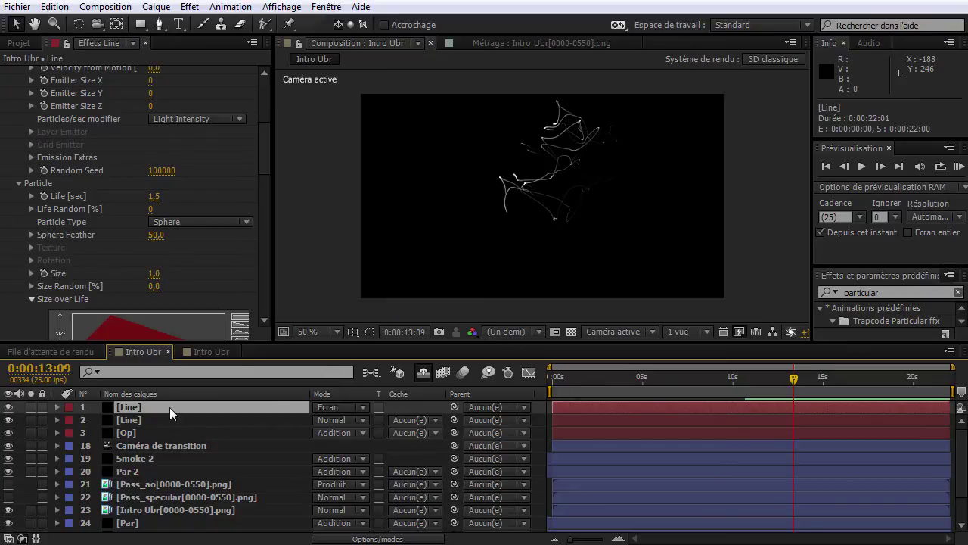
{"action": "left_click", "coordinate": [31, 408]}
{"action": "key", "text": "ctrl+d"}
{"action": "key", "text": "Return"}
{"action": "type", "text": "sphère"}
{"action": "key", "text": "Return"}
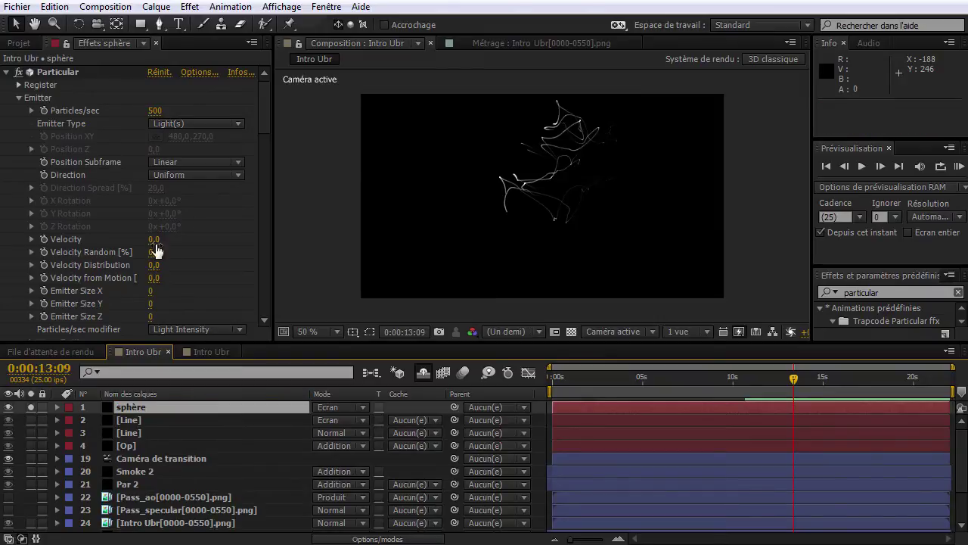
Set the emitter Velocity of the sphère layer's Particular effect to 20.
{"action": "left_click", "coordinate": [154, 240]}
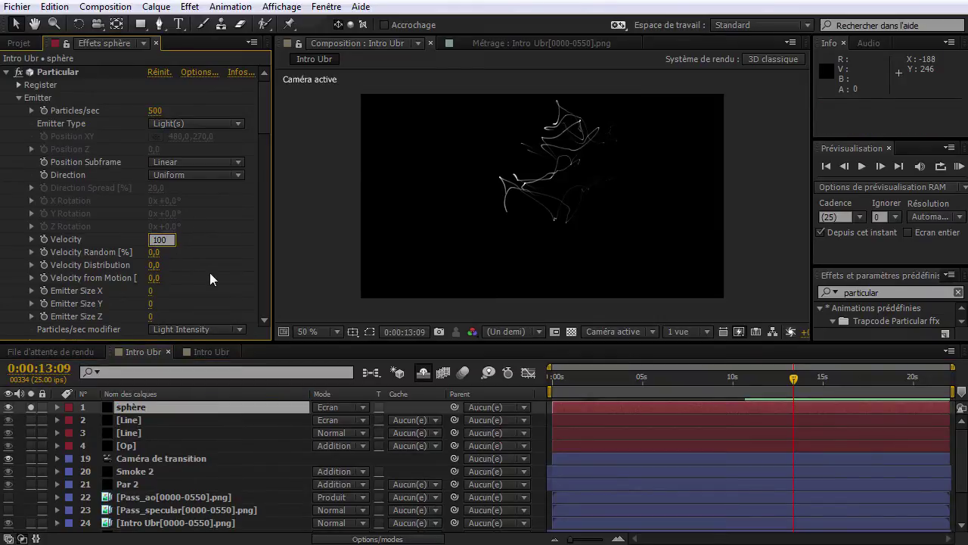
{"action": "key", "text": "Return"}
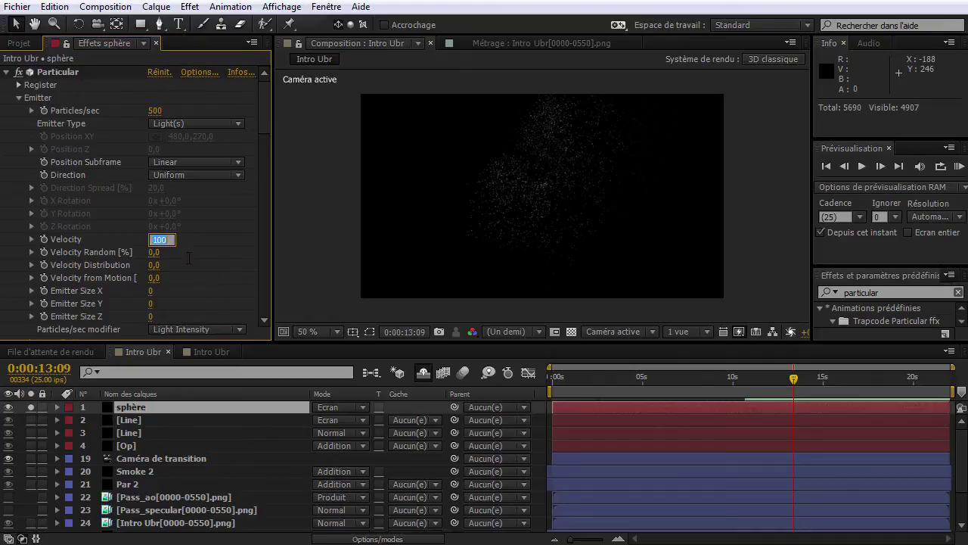
{"action": "type", "text": "20"}
{"action": "key", "text": "Return"}
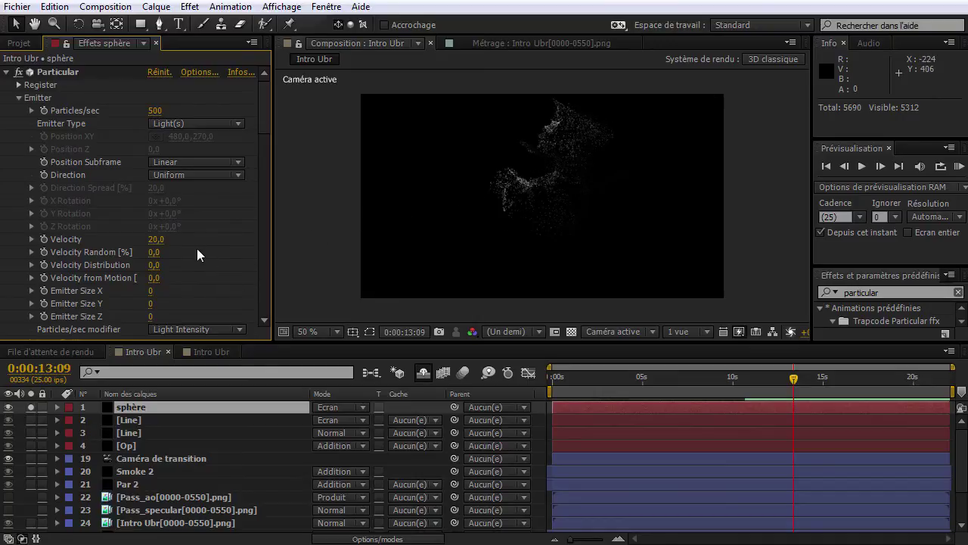
Set the particle Opacity to 100 and Color Random to 100 on the sphère layer.
{"action": "scroll", "coordinate": [193, 253], "scroll_direction": "down", "scroll_amount": 8}
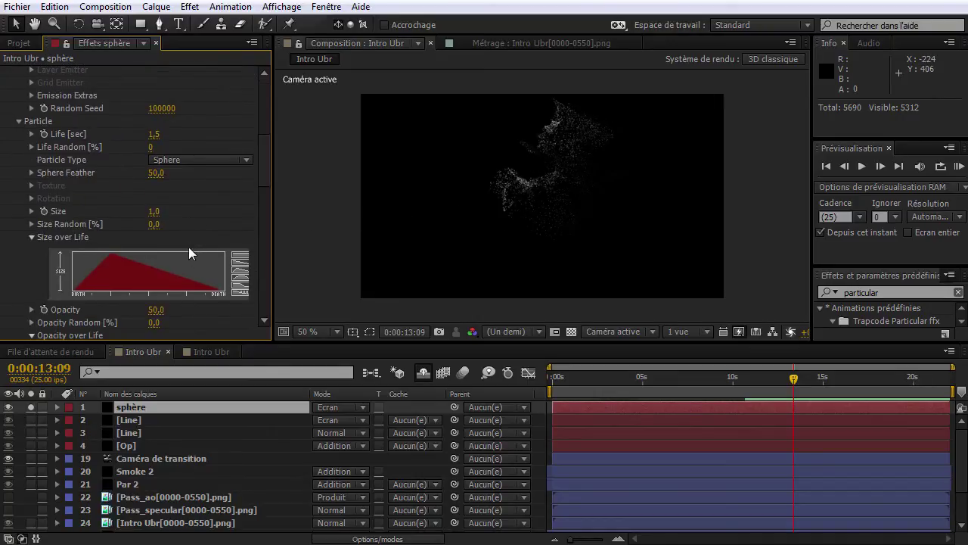
{"action": "scroll", "coordinate": [155, 329], "scroll_direction": "down", "scroll_amount": 4}
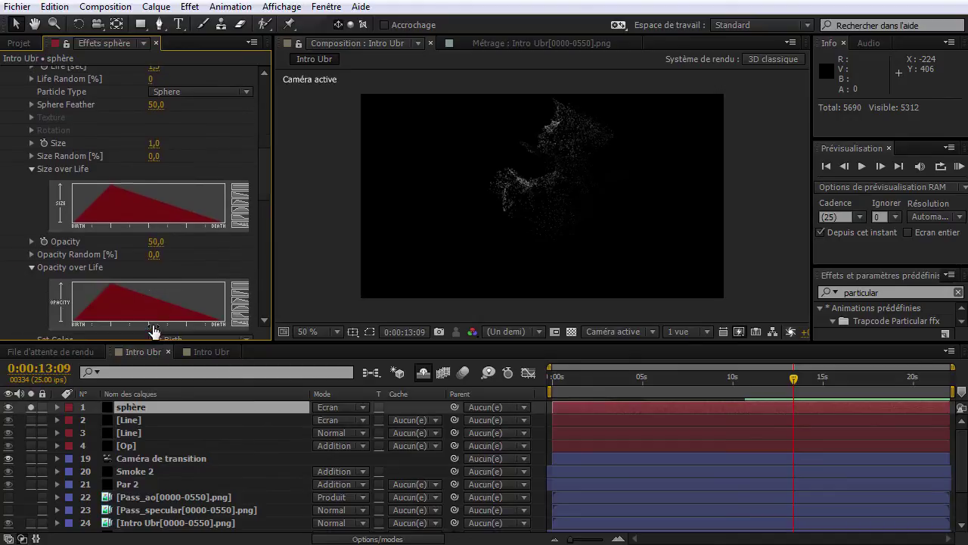
{"action": "left_click", "coordinate": [158, 209]}
{"action": "type", "text": "100"}
{"action": "left_click", "coordinate": [155, 332]}
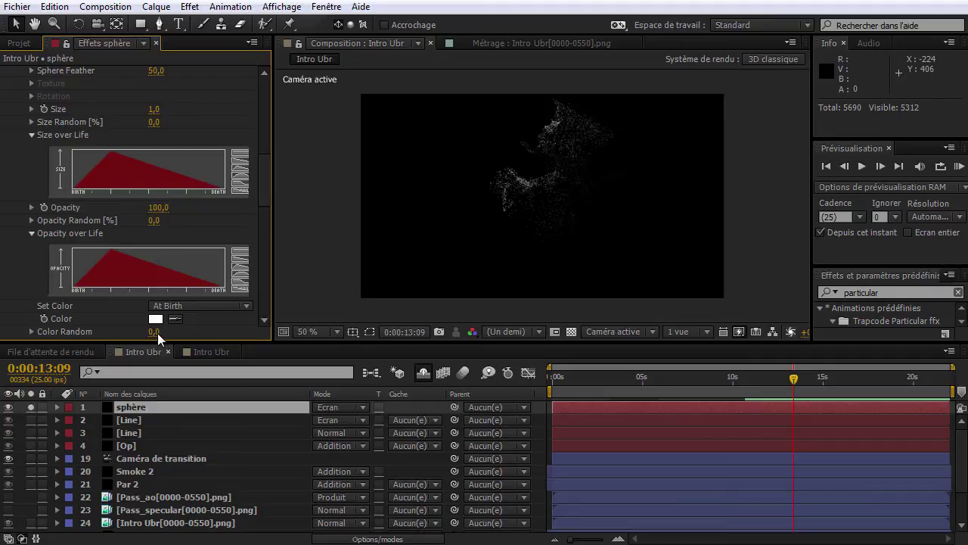
{"action": "type", "text": "100"}
{"action": "key", "text": "Return"}
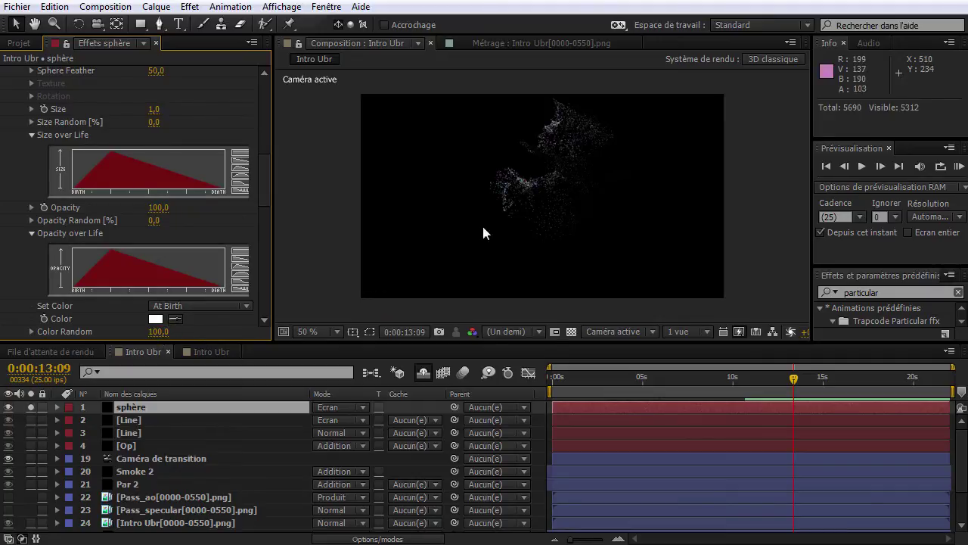
Switch Motion Blur to On in the Rendering settings of the sphère layer's Particular effect.
{"action": "scroll", "coordinate": [235, 265], "scroll_direction": "down", "scroll_amount": 15}
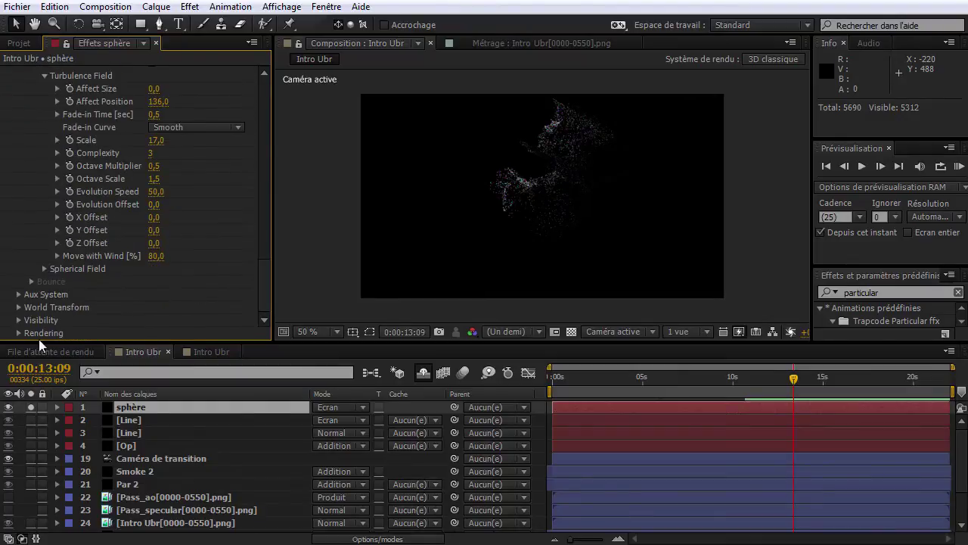
{"action": "left_click", "coordinate": [19, 333]}
{"action": "left_click", "coordinate": [31, 334]}
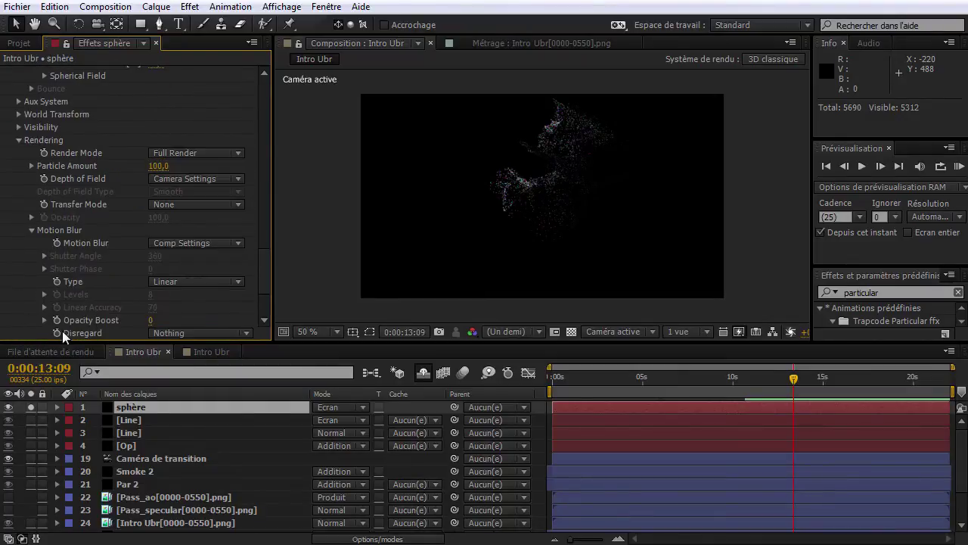
{"action": "left_click", "coordinate": [181, 243]}
{"action": "left_click", "coordinate": [162, 291]}
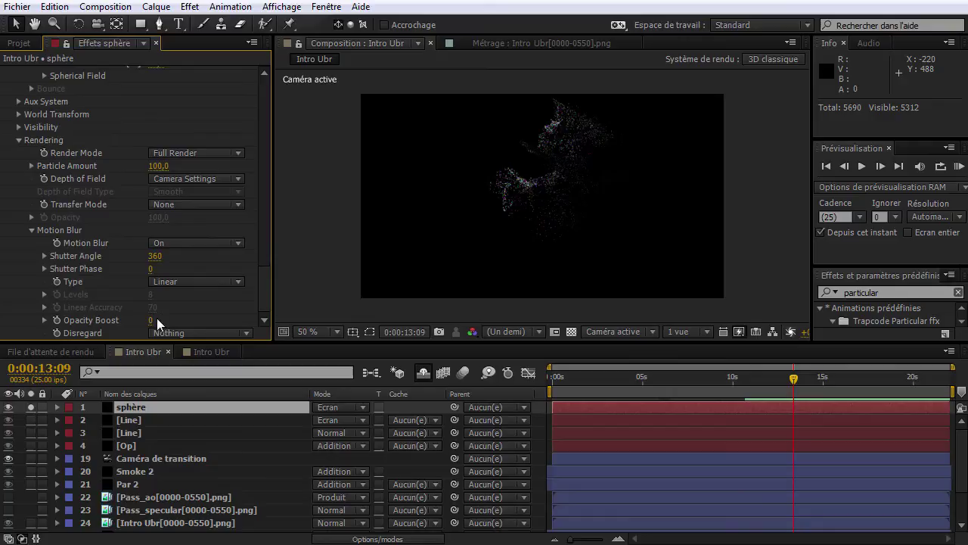
Set the motion blur Opacity Boost to 10 and Shutter Angle to 720 on the sphère layer.
{"action": "left_click", "coordinate": [152, 320]}
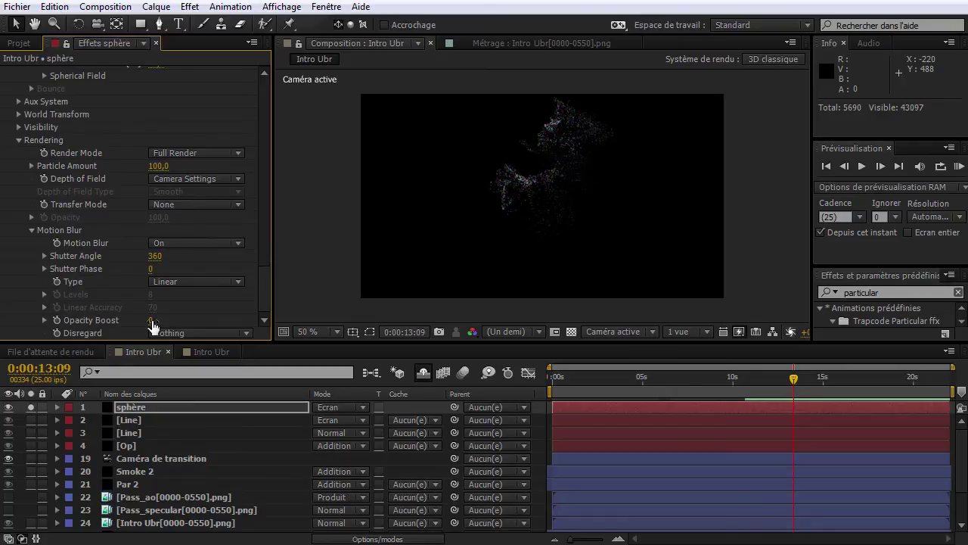
{"action": "type", "text": "100"}
{"action": "key", "text": "Return"}
{"action": "left_click", "coordinate": [161, 320]}
{"action": "scroll", "coordinate": [516, 152], "scroll_direction": "up", "scroll_amount": 2}
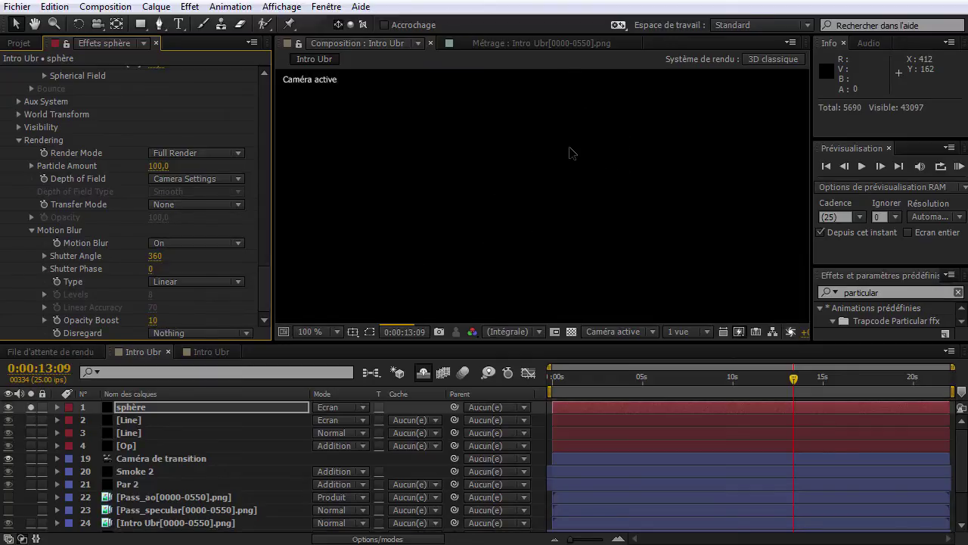
{"action": "left_click", "coordinate": [153, 257]}
{"action": "type", "text": "720"}
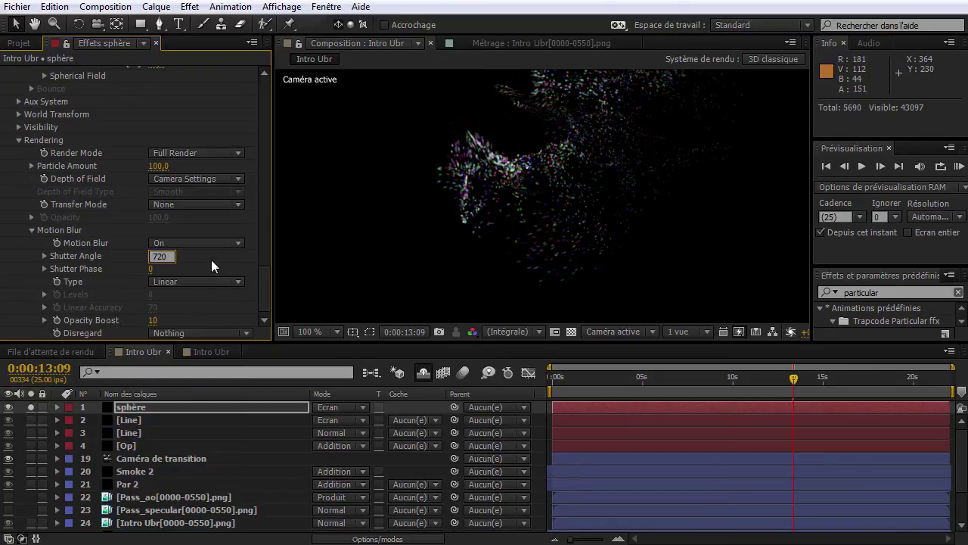
{"action": "key", "text": "Return"}
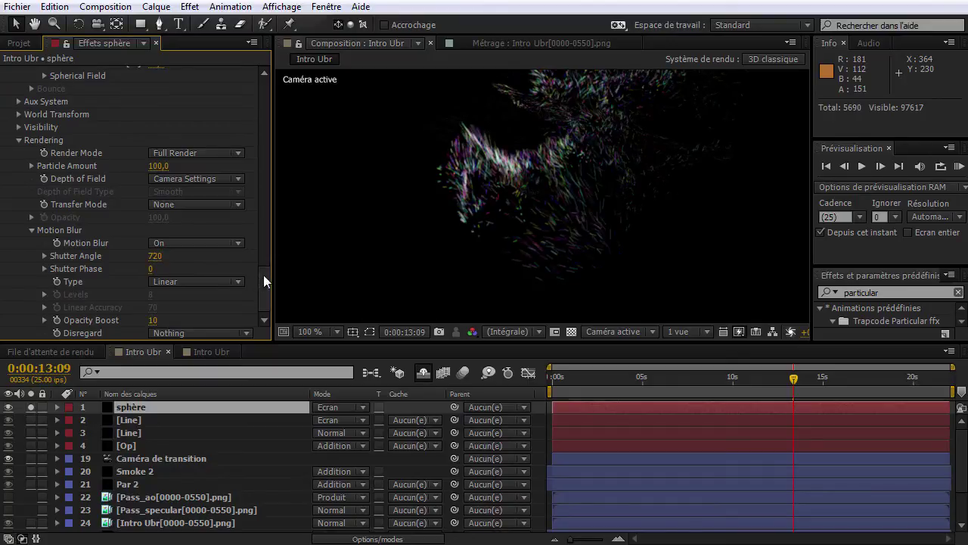
Set the sphère layer's emission to 200 particles per second and its particle Size to 0.5.
{"action": "left_click_drag", "start_coordinate": [260, 274], "coordinate": [271, 87]}
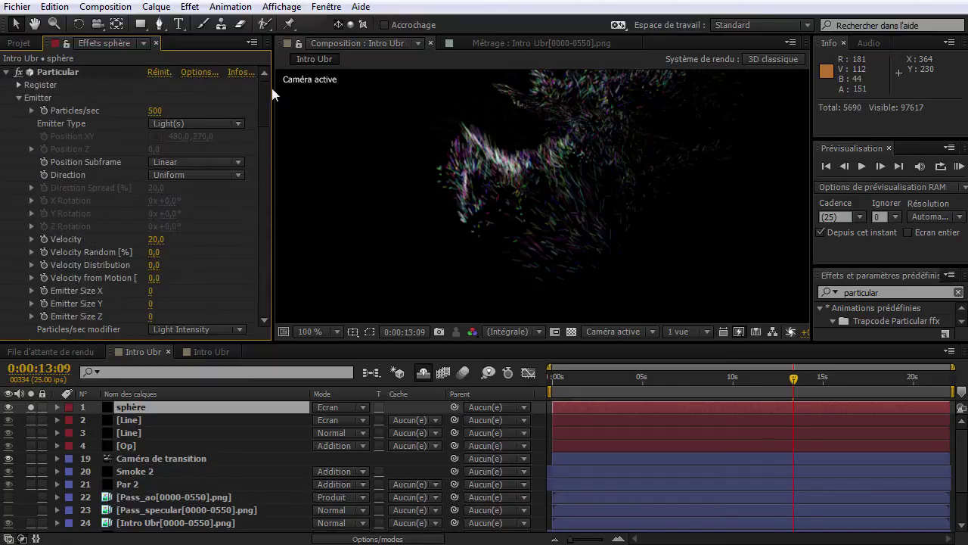
{"action": "left_click", "coordinate": [156, 111]}
{"action": "type", "text": "200"}
{"action": "left_click", "coordinate": [213, 216]}
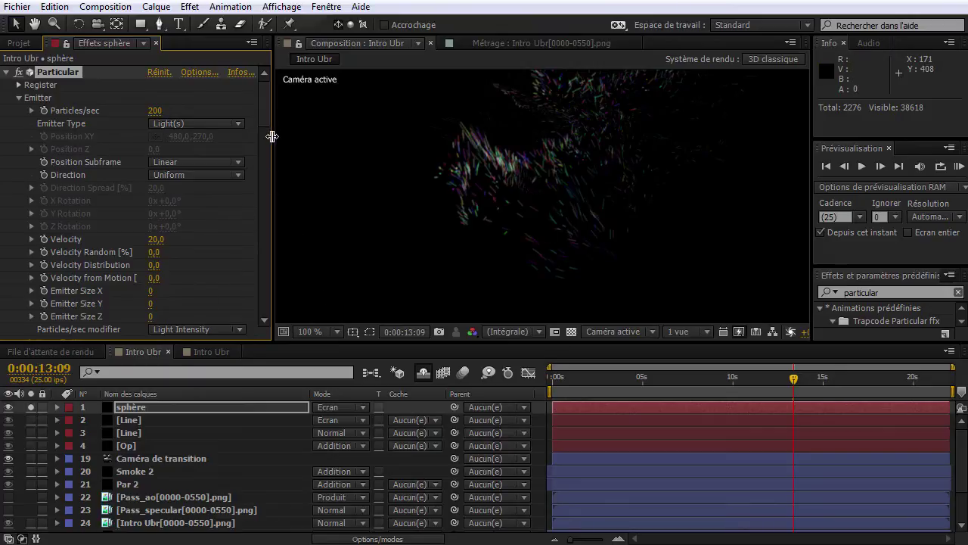
{"action": "scroll", "coordinate": [267, 134], "scroll_direction": "down", "scroll_amount": 6}
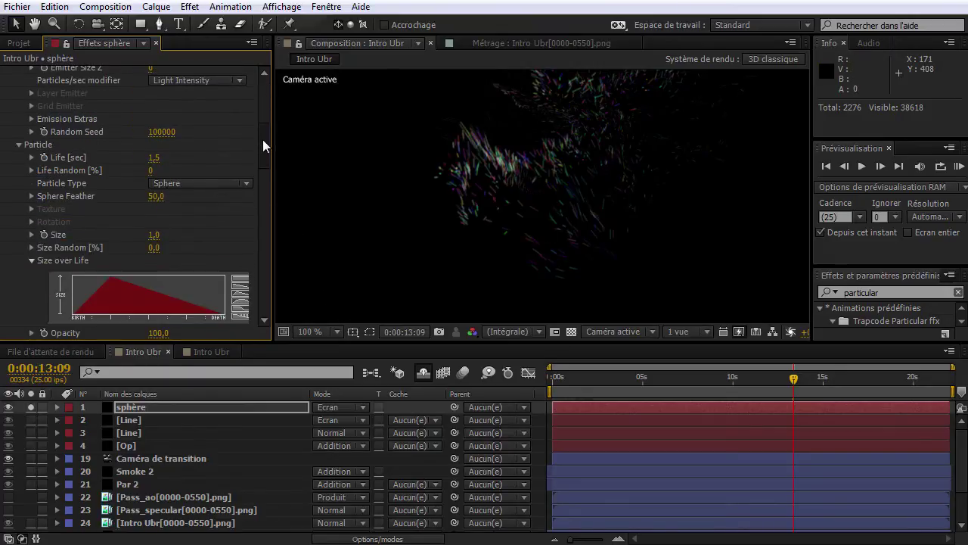
{"action": "left_click", "coordinate": [155, 235]}
{"action": "type", "text": ".5"}
{"action": "key", "text": "Return"}
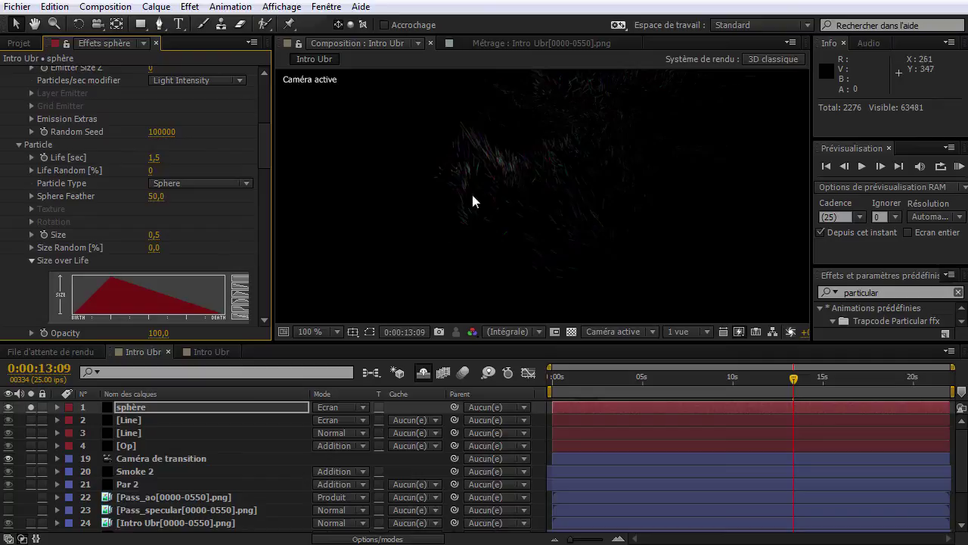
Duplicate the sphère layer and set the copy's Turbulence Field Affect Position to 78.
{"action": "left_click", "coordinate": [170, 410]}
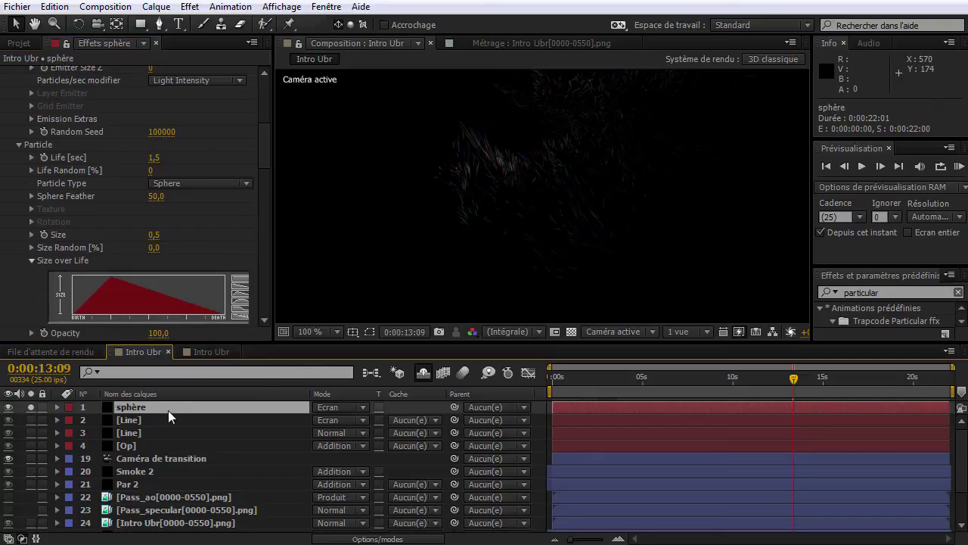
{"action": "key", "text": "ctrl+d"}
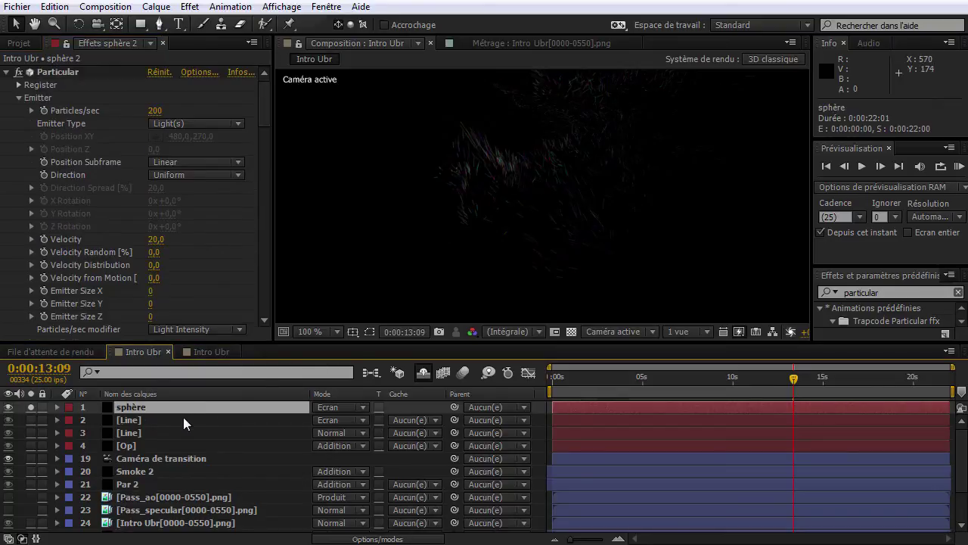
{"action": "left_click_drag", "start_coordinate": [265, 107], "coordinate": [257, 272]}
{"action": "scroll", "coordinate": [259, 260], "scroll_direction": "up", "scroll_amount": 5}
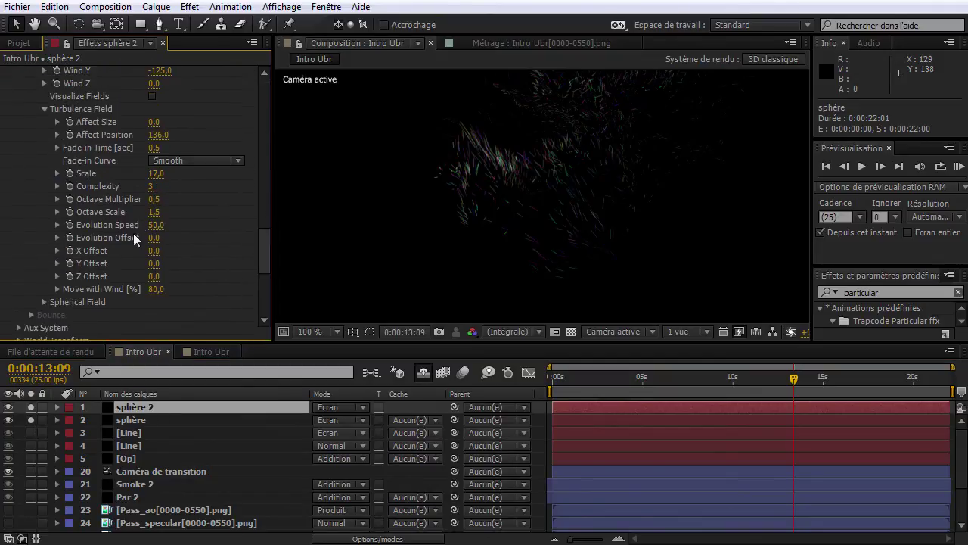
{"action": "left_click_drag", "start_coordinate": [151, 135], "coordinate": [130, 148]}
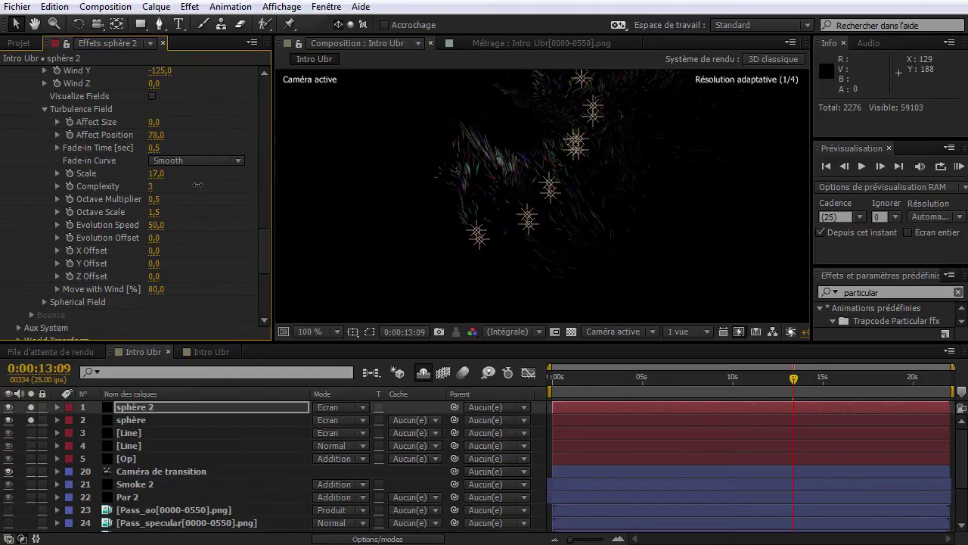
Set the particle Life to 0.8 seconds and Size to 1 on the sphère 2 layer.
{"action": "scroll", "coordinate": [208, 211], "scroll_direction": "up", "scroll_amount": 5}
{"action": "scroll", "coordinate": [193, 208], "scroll_direction": "up", "scroll_amount": 8}
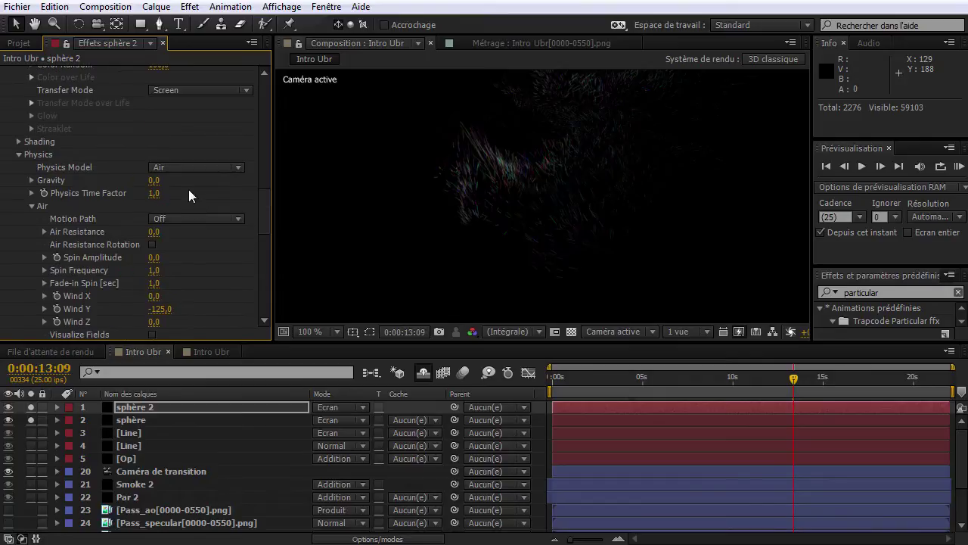
{"action": "scroll", "coordinate": [168, 130], "scroll_direction": "up", "scroll_amount": 2}
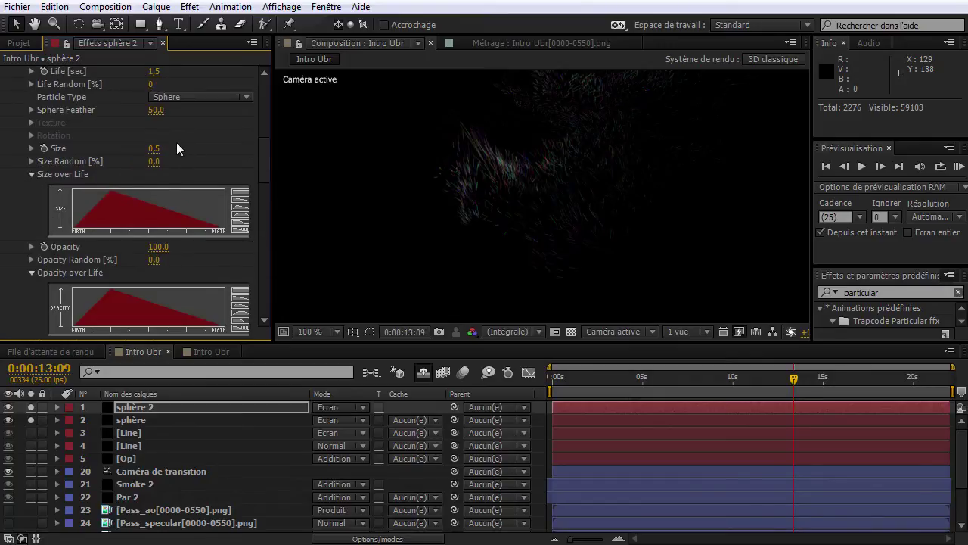
{"action": "left_click", "coordinate": [154, 72]}
{"action": "type", "text": ","}
{"action": "type", "text": "8"}
{"action": "key", "text": "Return"}
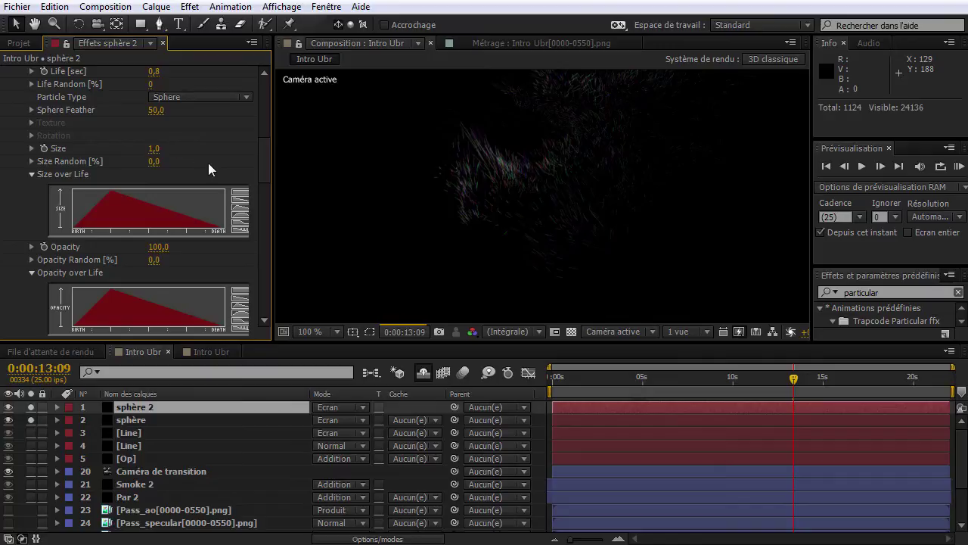
Set the motion blur Opacity Boost to 20 on the sphère 2 layer.
{"action": "left_click_drag", "start_coordinate": [265, 147], "coordinate": [267, 276]}
{"action": "left_click", "coordinate": [155, 321]}
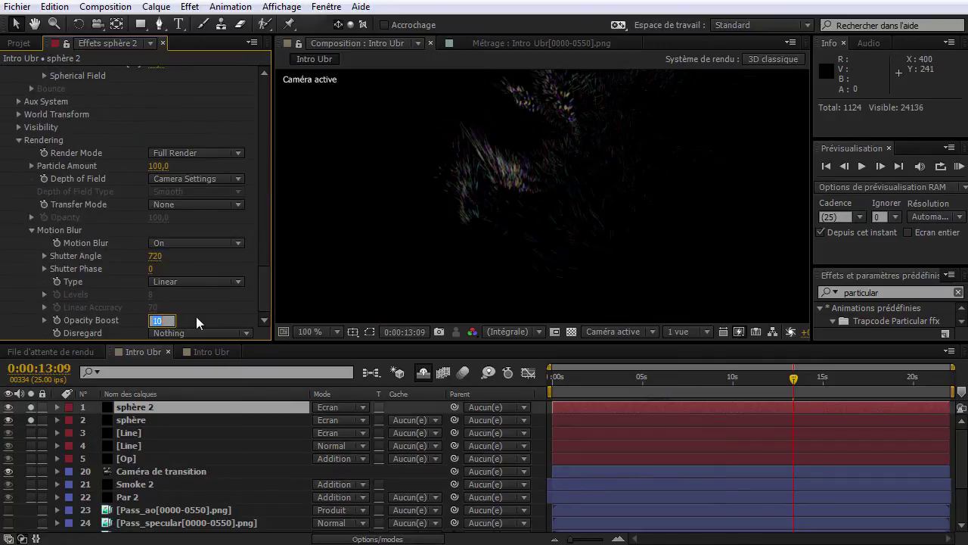
{"action": "type", "text": "20"}
{"action": "key", "text": "Return"}
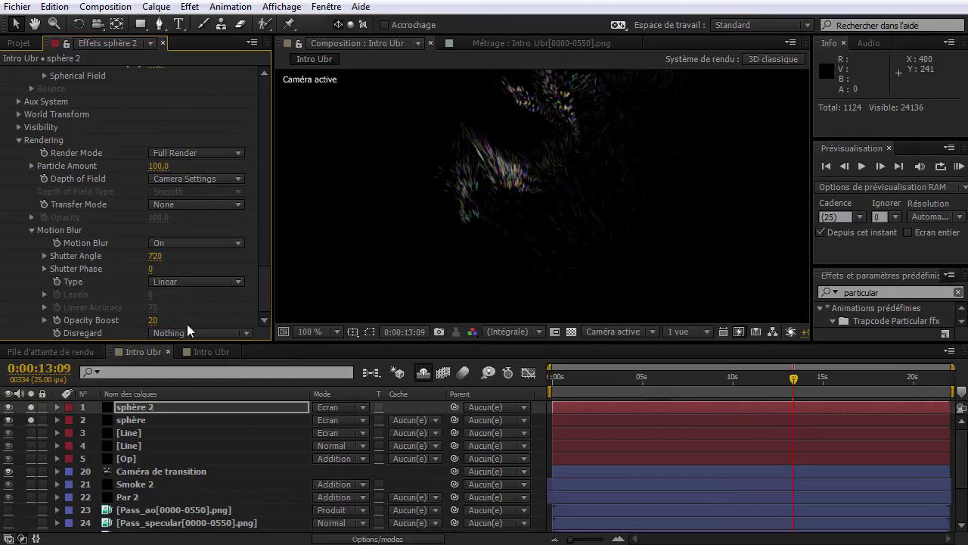
Copy the two Lueur diffuse glow effects from the Par 2 layer.
{"action": "left_click", "coordinate": [145, 495]}
{"action": "left_click", "coordinate": [8, 71]}
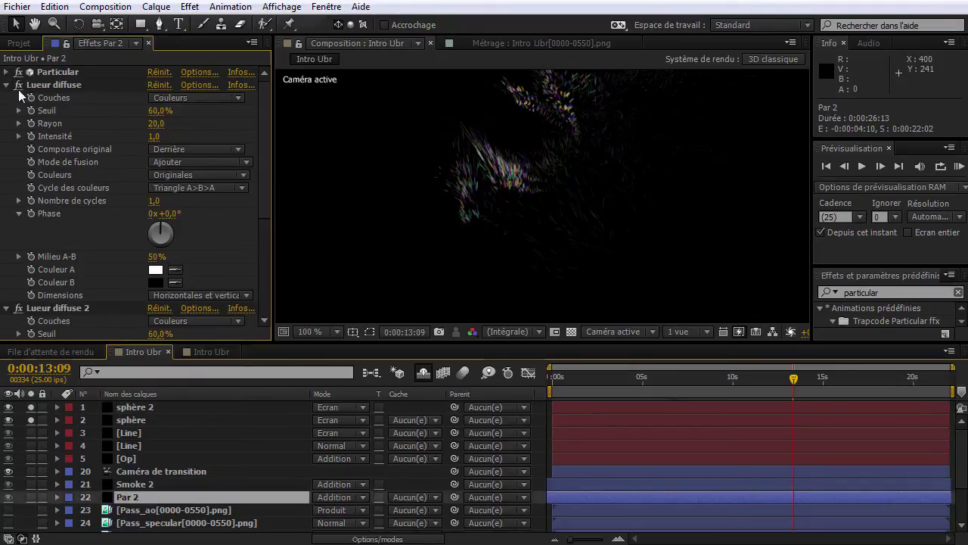
{"action": "left_click", "coordinate": [7, 85]}
{"action": "left_click", "coordinate": [6, 98]}
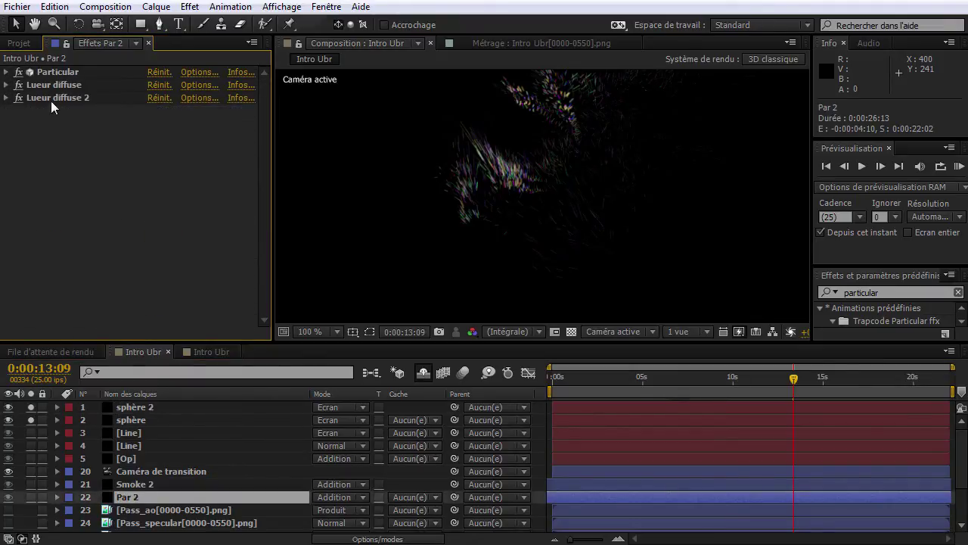
{"action": "left_click", "coordinate": [48, 86]}
{"action": "left_click", "coordinate": [60, 102], "text": "ctrl"}
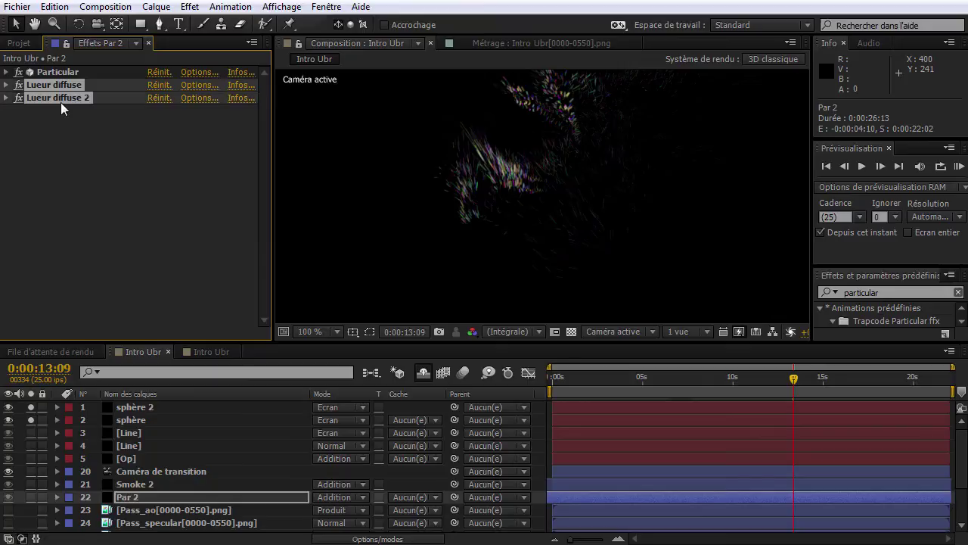
{"action": "left_click", "coordinate": [54, 7]}
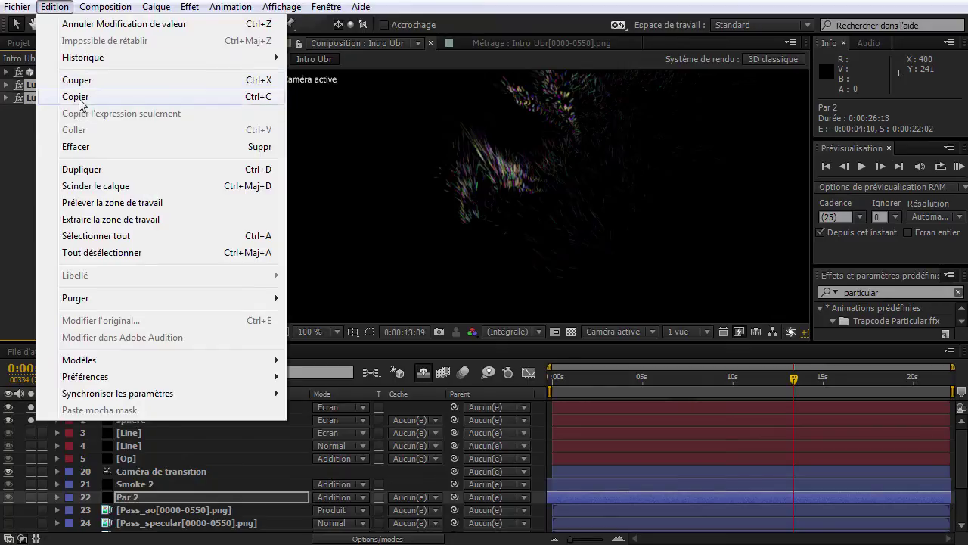
{"action": "left_click", "coordinate": [75, 97]}
Paste the two Lueur diffuse effects onto the sphère layer.
{"action": "left_click", "coordinate": [151, 420]}
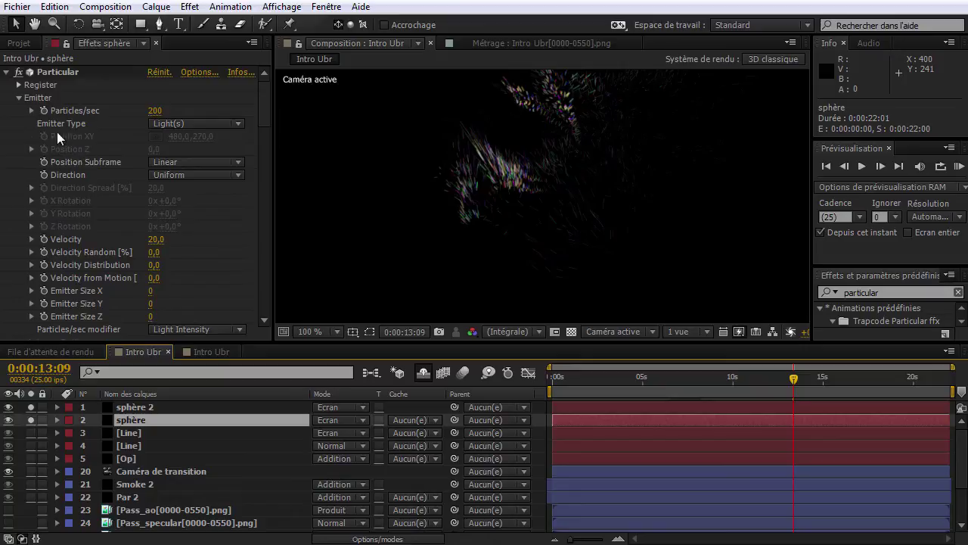
{"action": "left_click", "coordinate": [7, 72]}
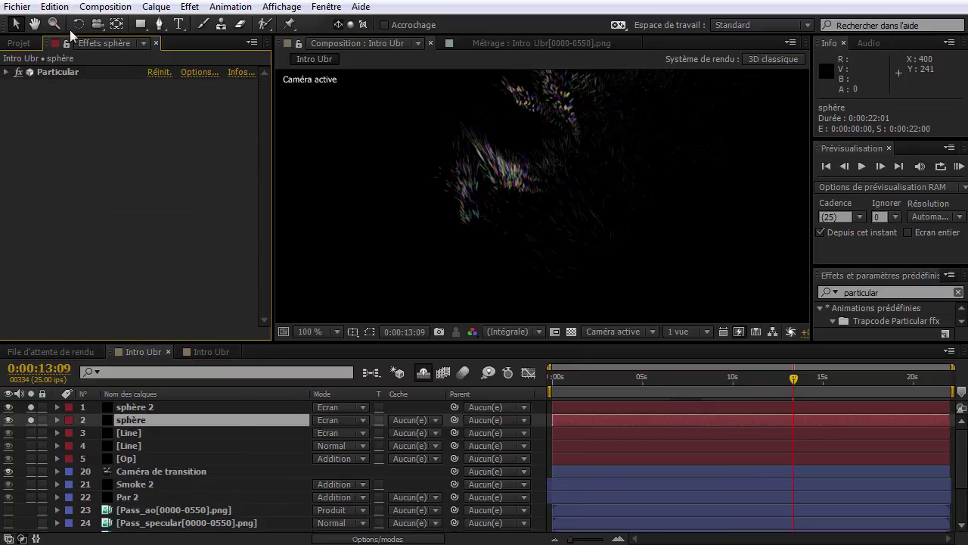
{"action": "left_click", "coordinate": [55, 6]}
{"action": "key", "text": "ctrl+v"}
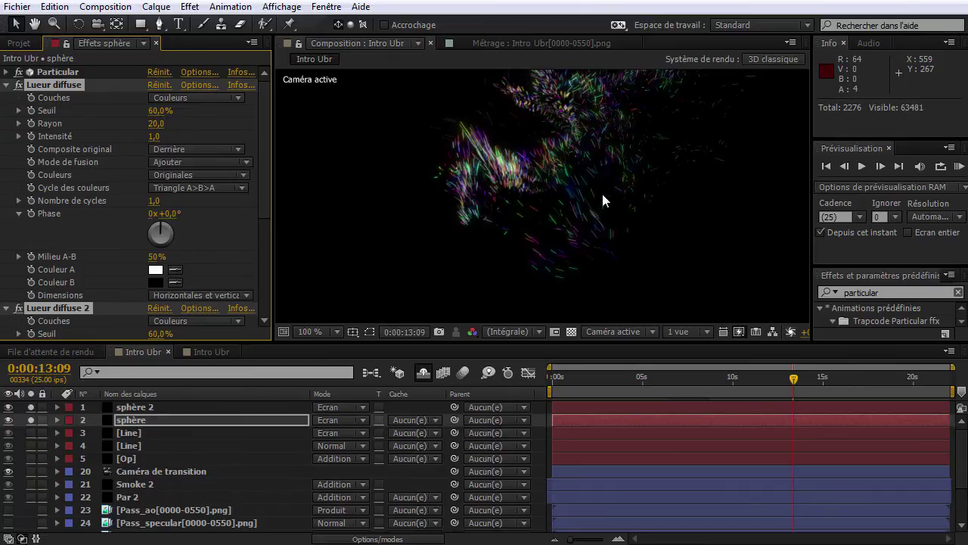
Paste the same two Lueur diffuse effects onto the sphère 2 layer.
{"action": "left_click", "coordinate": [144, 408]}
{"action": "left_click", "coordinate": [10, 75]}
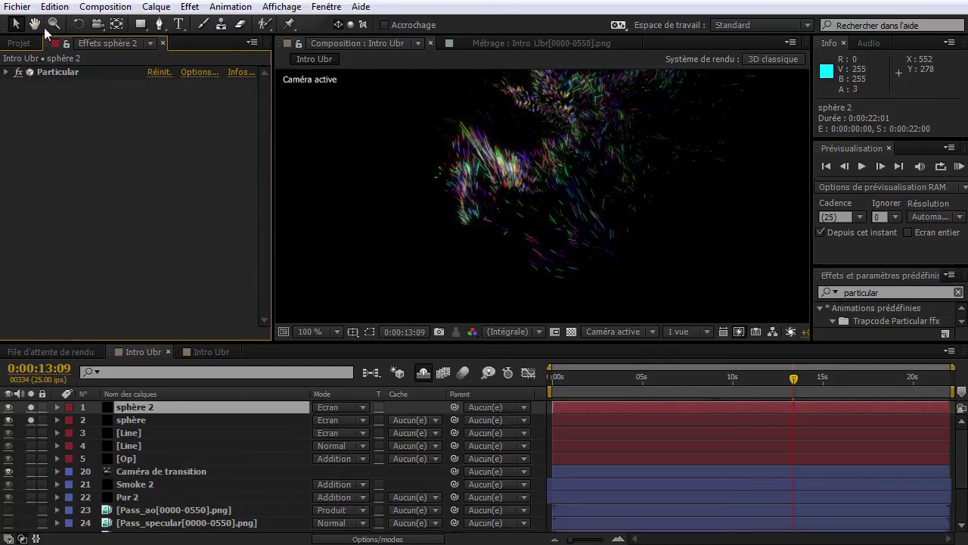
{"action": "left_click", "coordinate": [54, 6]}
{"action": "left_click", "coordinate": [84, 133]}
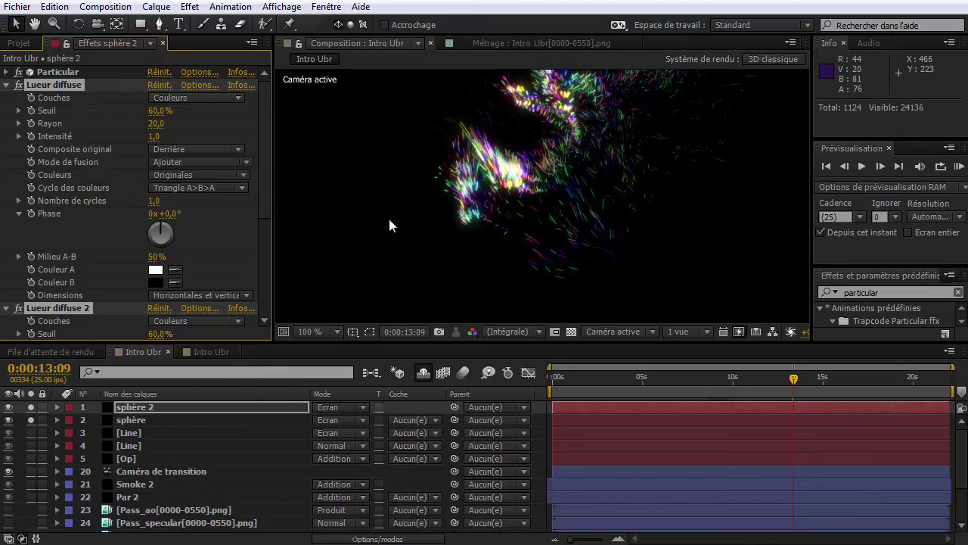
{"action": "left_click", "coordinate": [7, 86]}
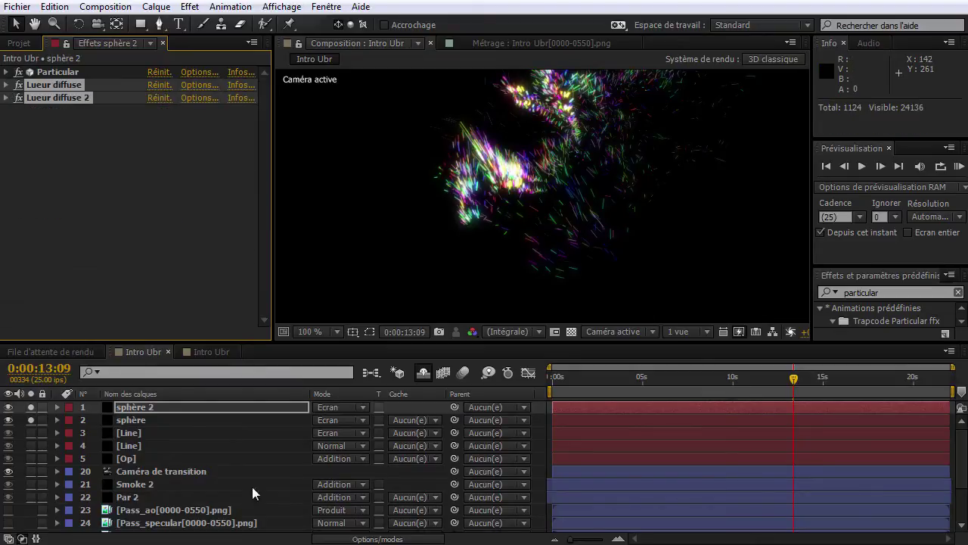
Turn off solo on both sphère layers and RAM-preview the full composition from 0:00:10:24.
{"action": "left_click", "coordinate": [31, 407]}
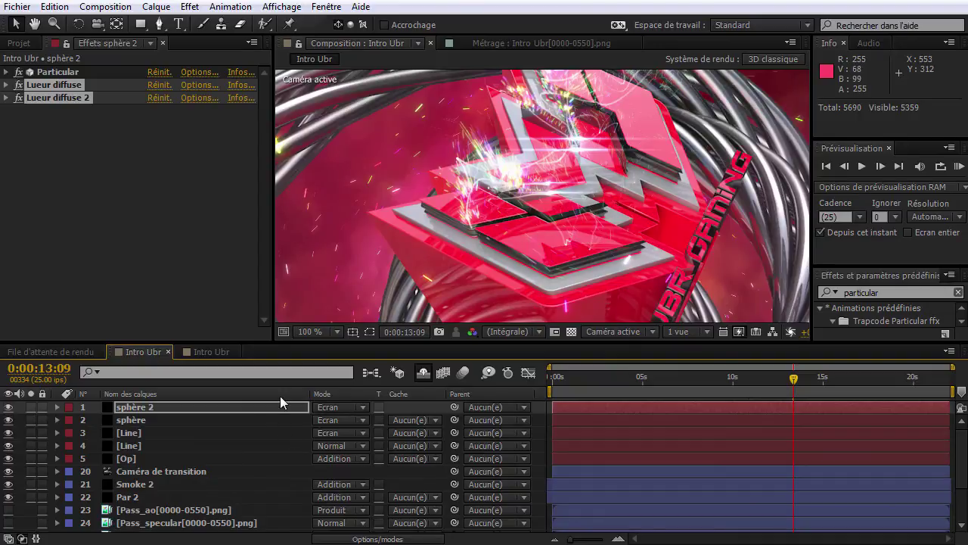
{"action": "left_click", "coordinate": [261, 413]}
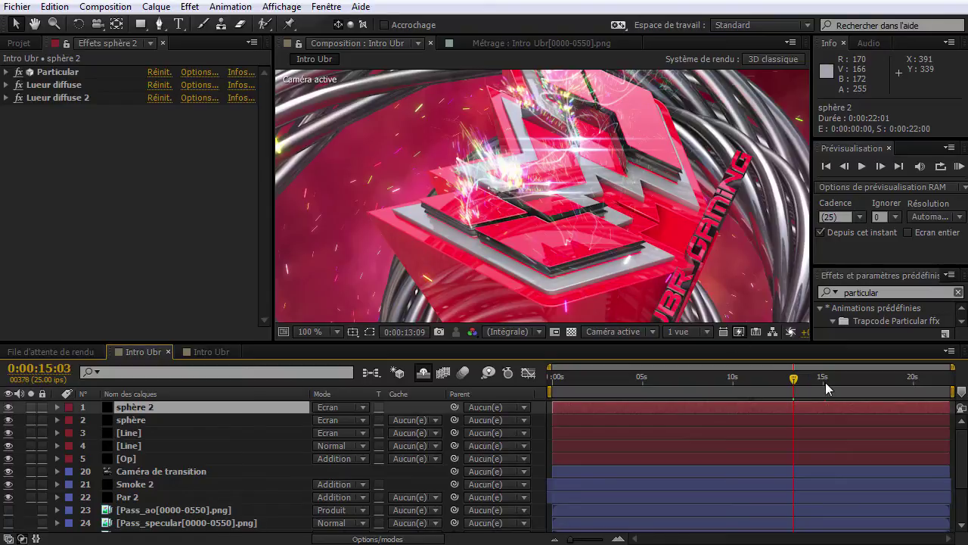
{"action": "left_click", "coordinate": [826, 383]}
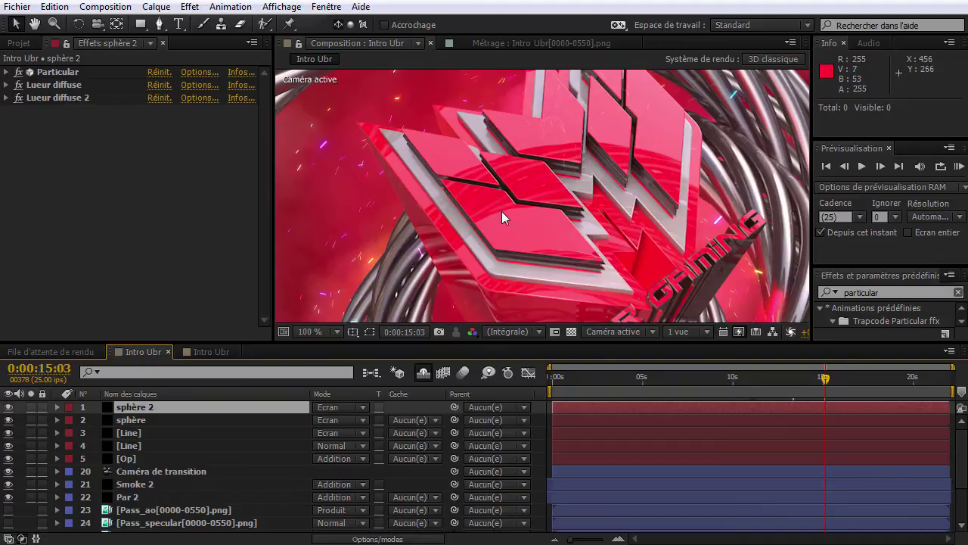
{"action": "left_click", "coordinate": [751, 383]}
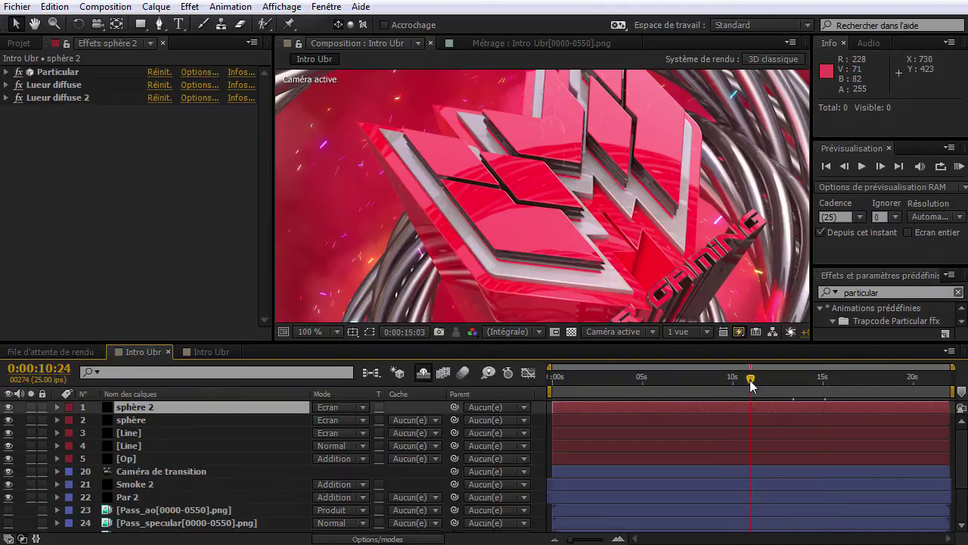
{"action": "key", "text": "KP_0"}
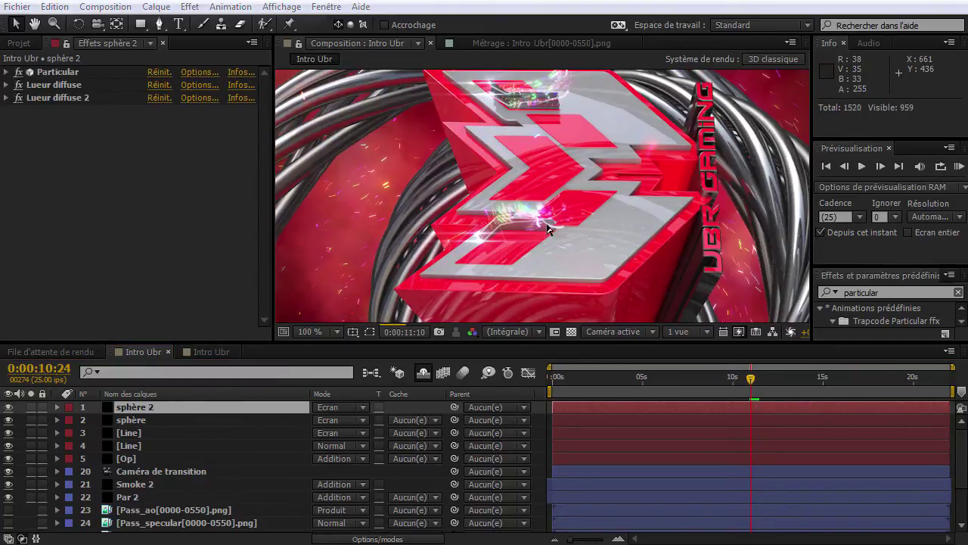
Set the Optical Flares Scale to 8 on the Op layer and play the animation to check the flares.
{"action": "left_click", "coordinate": [135, 461]}
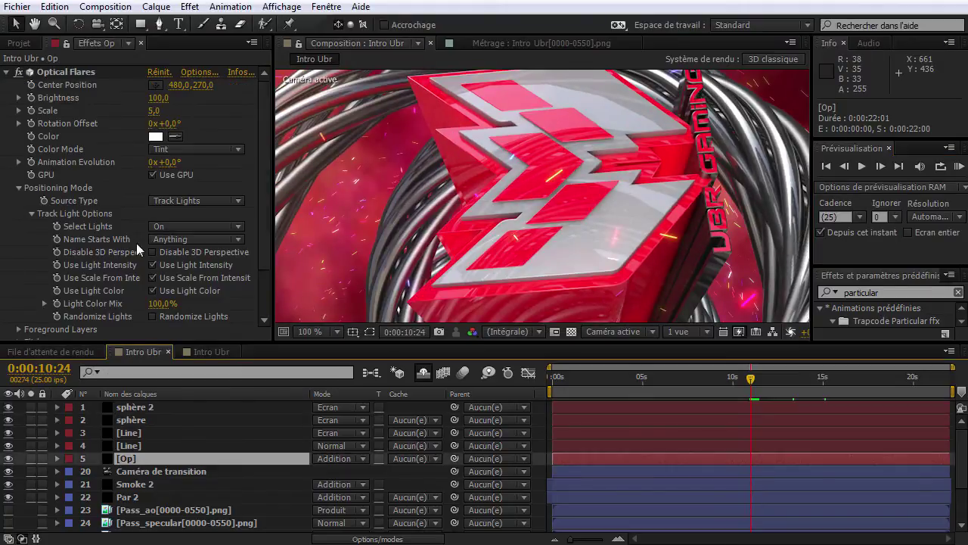
{"action": "left_click", "coordinate": [155, 110]}
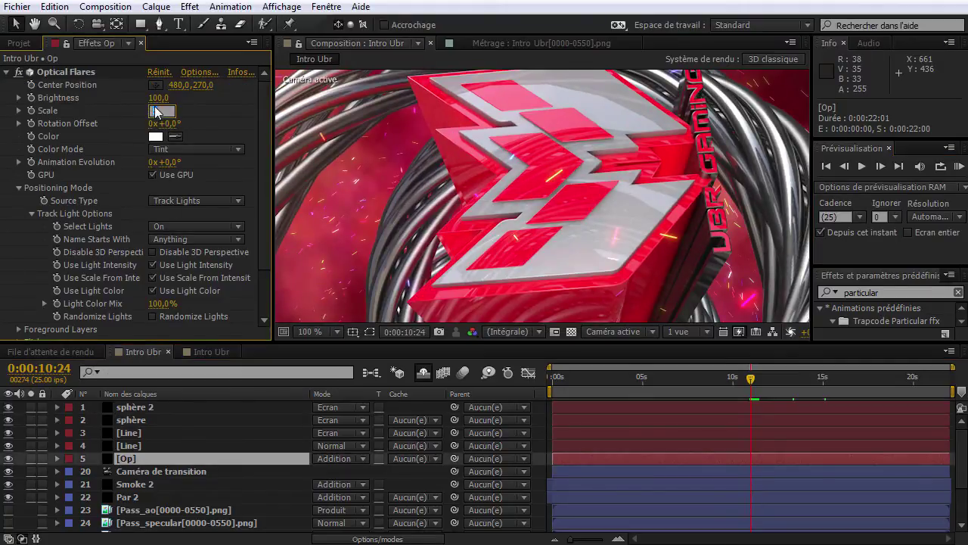
{"action": "key", "text": "Return"}
{"action": "key", "text": "space"}
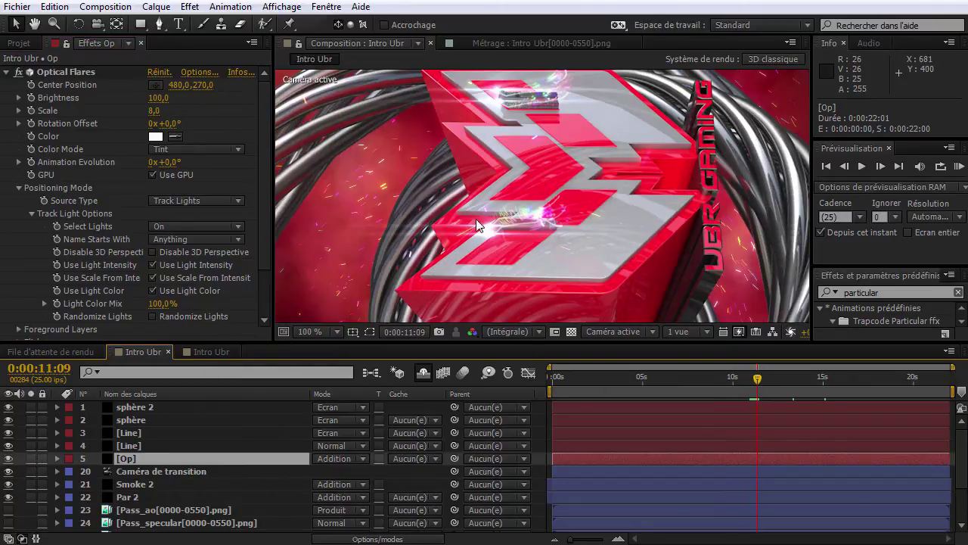
Solo the Op layer and enlarge the Glow element in its Optical Flares options.
{"action": "left_click", "coordinate": [31, 458]}
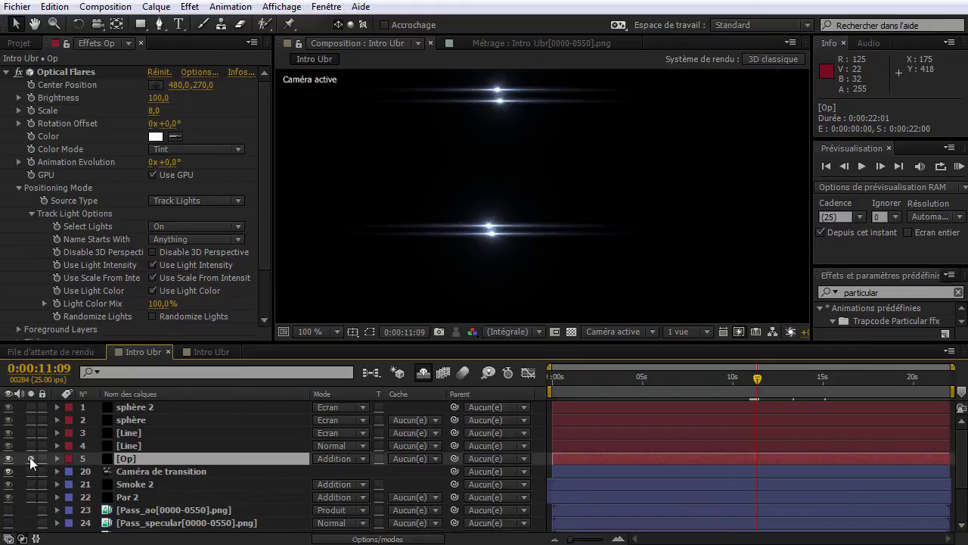
{"action": "left_click", "coordinate": [191, 73]}
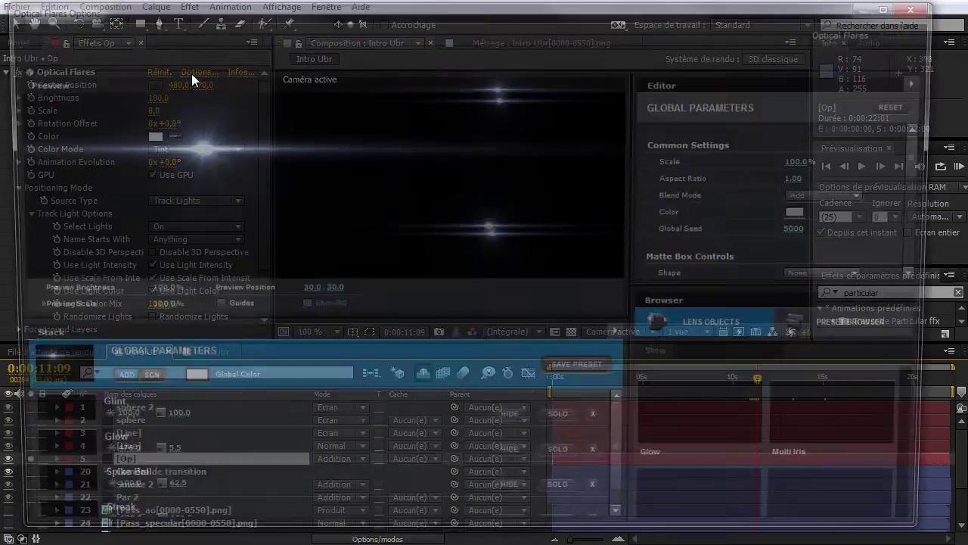
{"action": "left_click", "coordinate": [180, 466]}
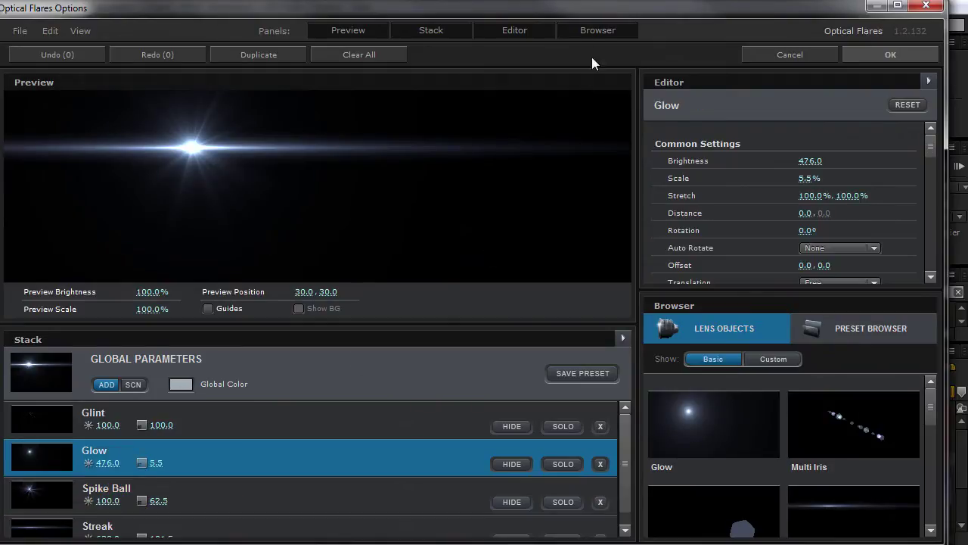
{"action": "left_click", "coordinate": [597, 30]}
{"action": "left_click", "coordinate": [807, 498]}
{"action": "key", "text": "Return"}
{"action": "left_click", "coordinate": [876, 56]}
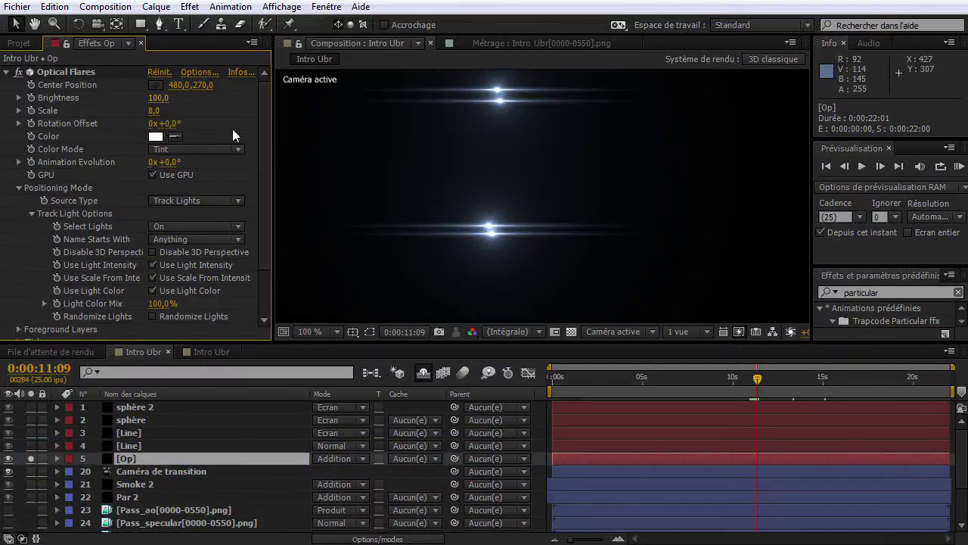
Set the Optical Flares Brightness to 150 and turn off solo on the Op layer.
{"action": "left_click", "coordinate": [158, 97]}
{"action": "type", "text": "150"}
{"action": "key", "text": "Return"}
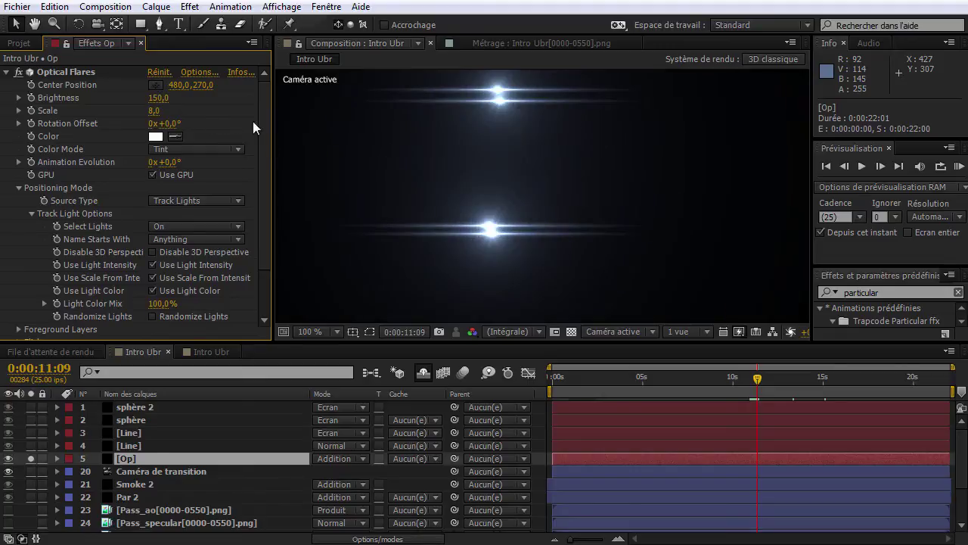
{"action": "left_click", "coordinate": [31, 458]}
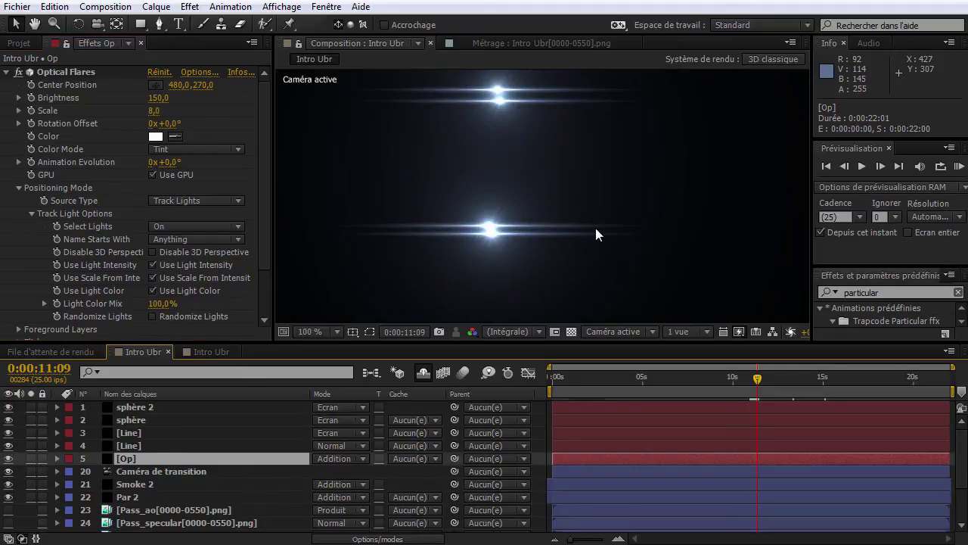
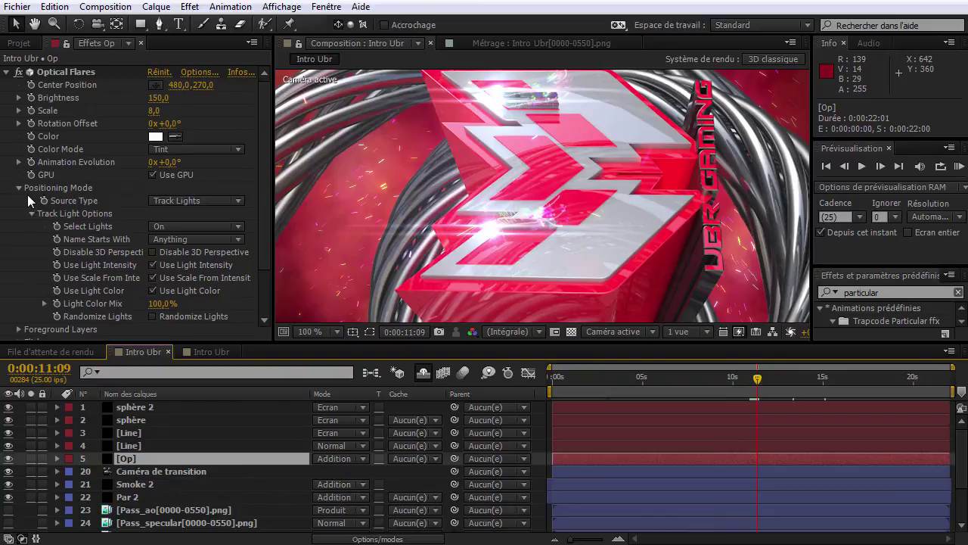
Set the Optical Flares Flicker Speed and Amount both to 75 and RAM-preview the result from 0:00:10:22.
{"action": "left_click", "coordinate": [31, 214]}
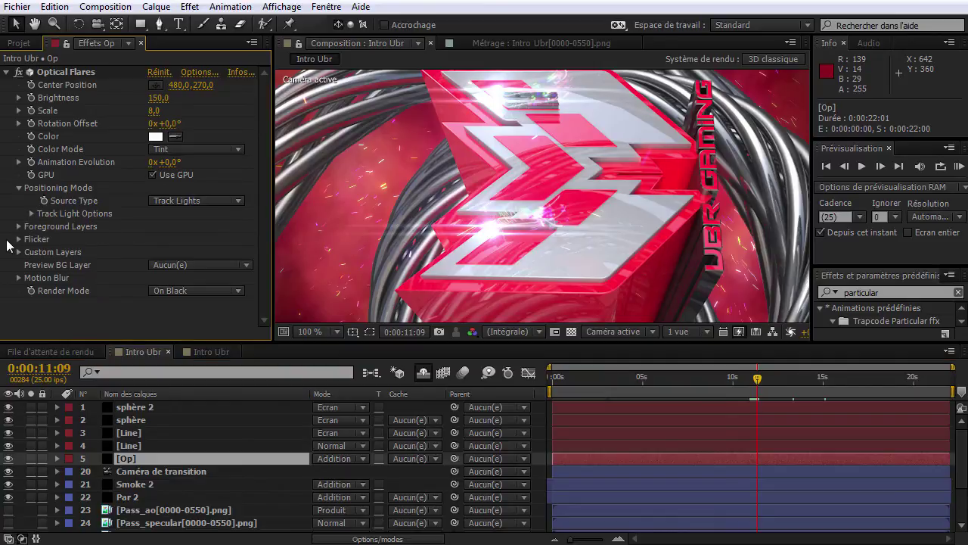
{"action": "left_click", "coordinate": [19, 239]}
{"action": "left_click", "coordinate": [155, 268]}
{"action": "type", "text": "75"}
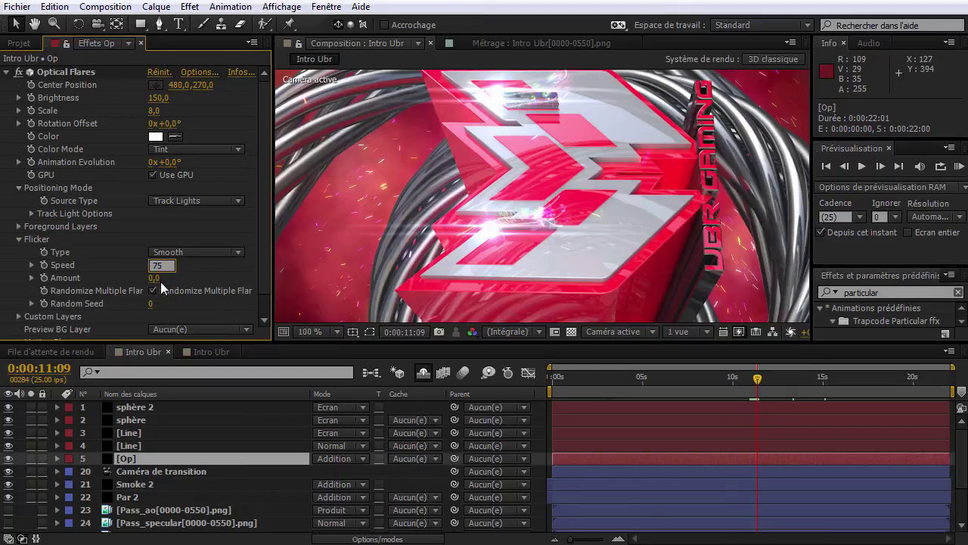
{"action": "left_click", "coordinate": [155, 278]}
{"action": "type", "text": "75"}
{"action": "key", "text": "Return"}
{"action": "left_click", "coordinate": [755, 389]}
{"action": "left_click", "coordinate": [750, 390]}
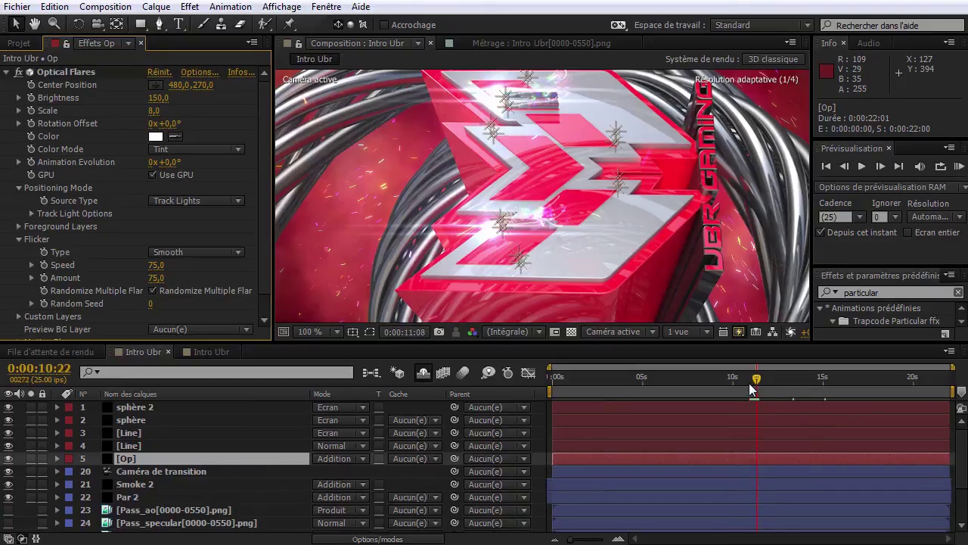
{"action": "key", "text": "KP_0"}
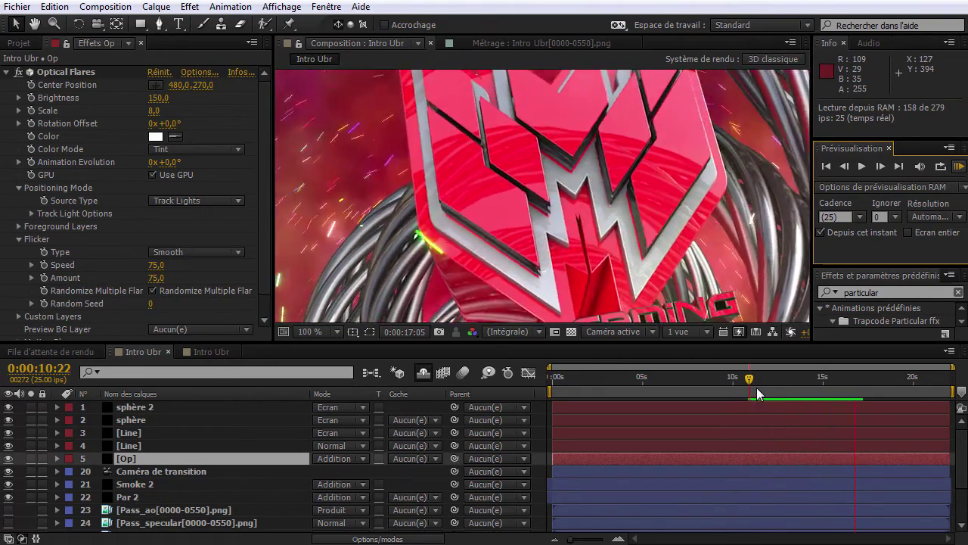
Check the flares at 0:00:13:08 and set the Optical Flares Scale to 5.
{"action": "left_click", "coordinate": [761, 386]}
{"action": "left_click_drag", "start_coordinate": [761, 386], "coordinate": [793, 388]}
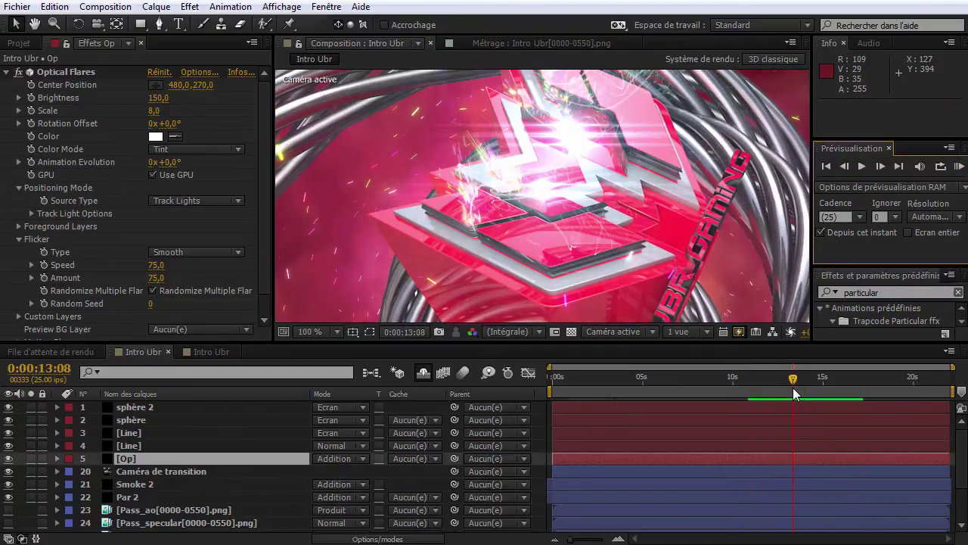
{"action": "left_click", "coordinate": [151, 110]}
{"action": "type", "text": "5"}
{"action": "key", "text": "Return"}
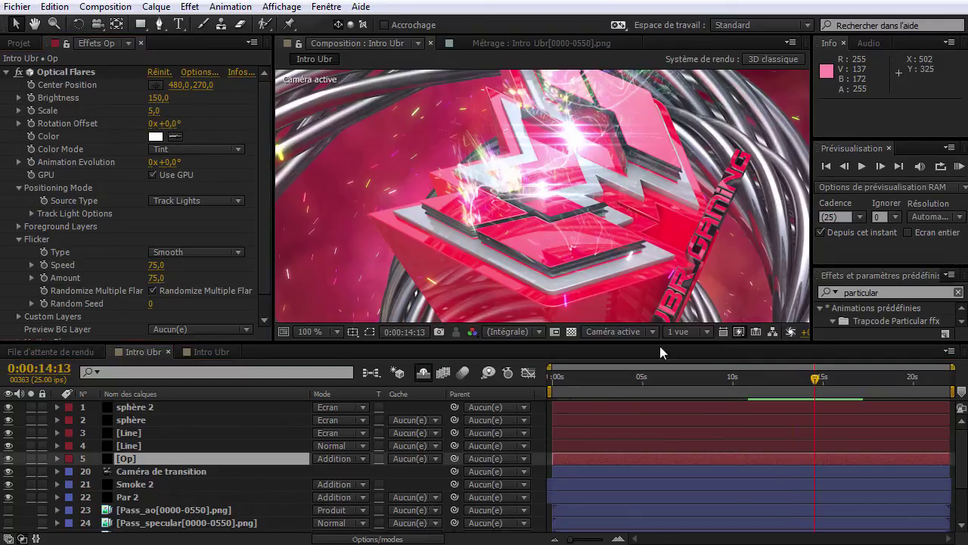
Fit the composition to the viewer and add a new adjustment layer above all layers.
{"action": "left_click", "coordinate": [333, 332]}
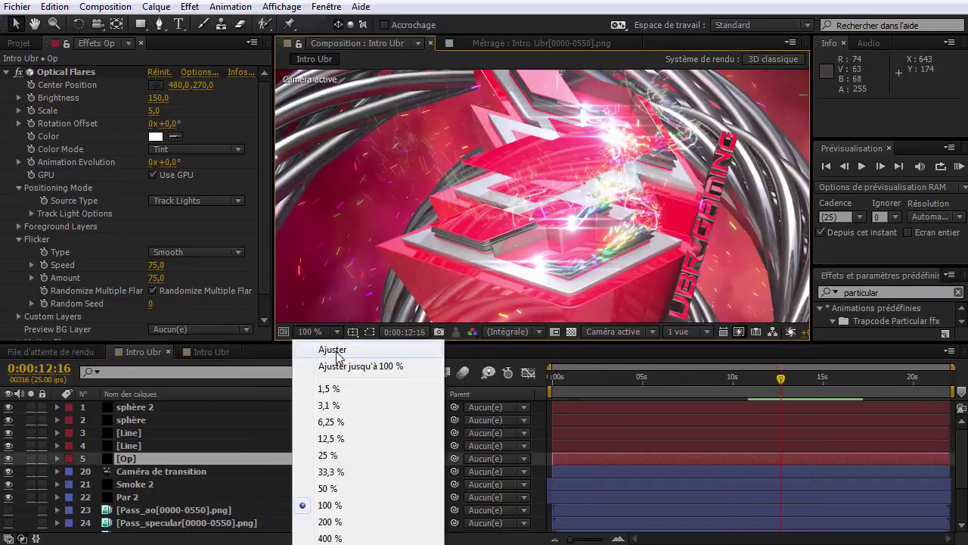
{"action": "left_click", "coordinate": [333, 350]}
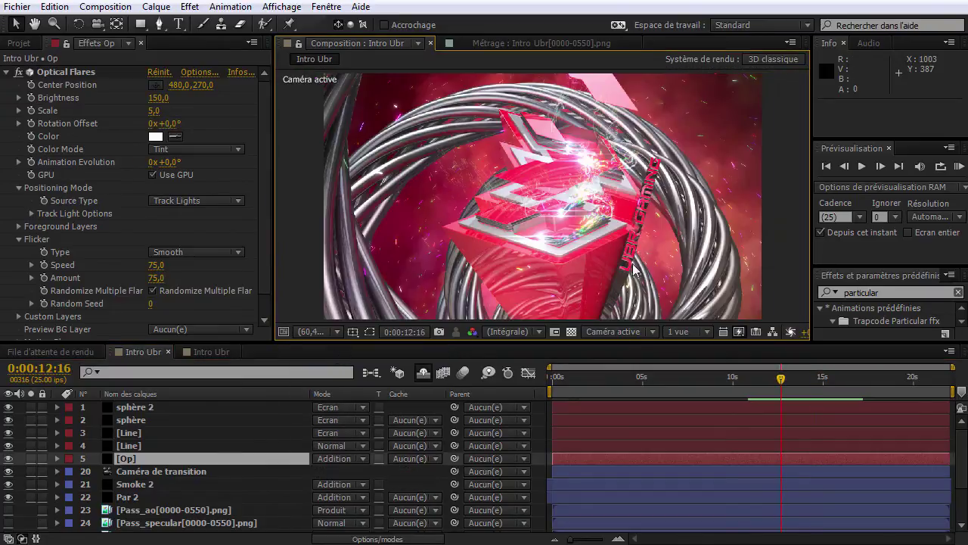
{"action": "left_click", "coordinate": [787, 204]}
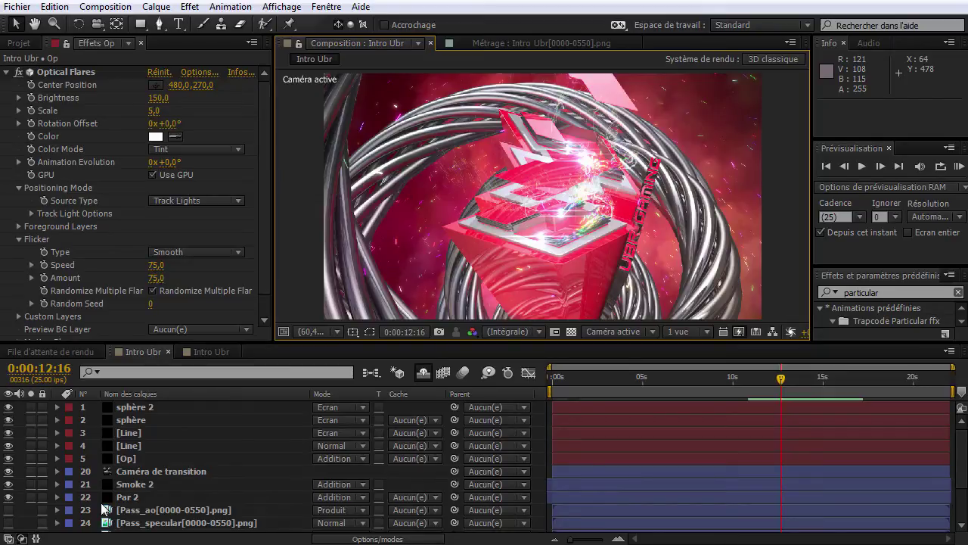
{"action": "key", "text": "ctrl+alt+y"}
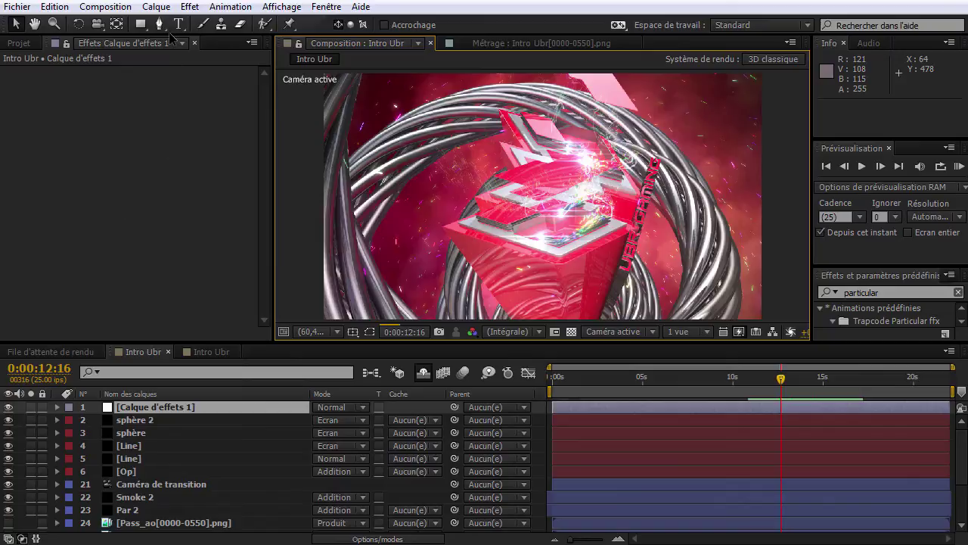
Add a full-frame elliptical mask to the adjustment layer and show its outline in the composition.
{"action": "left_click", "coordinate": [143, 26]}
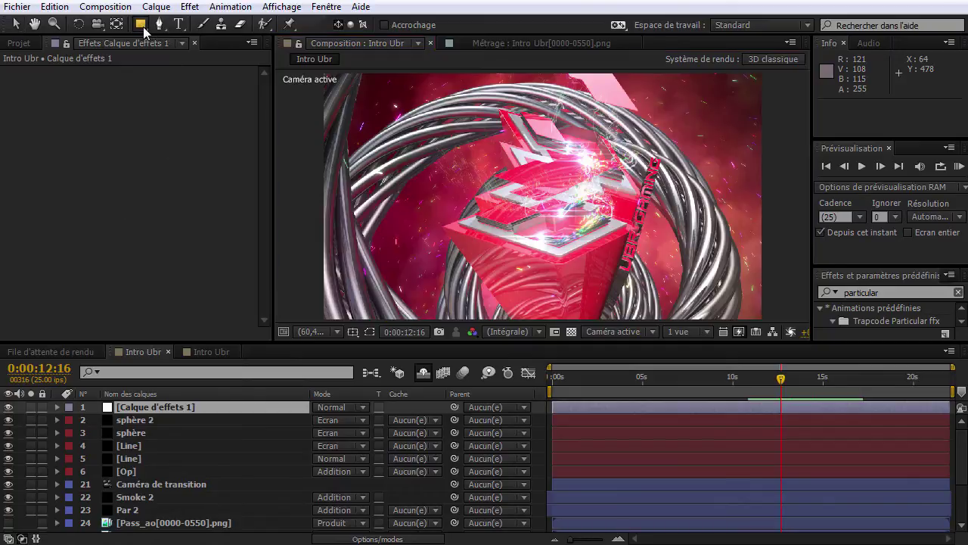
{"action": "left_click", "coordinate": [218, 59]}
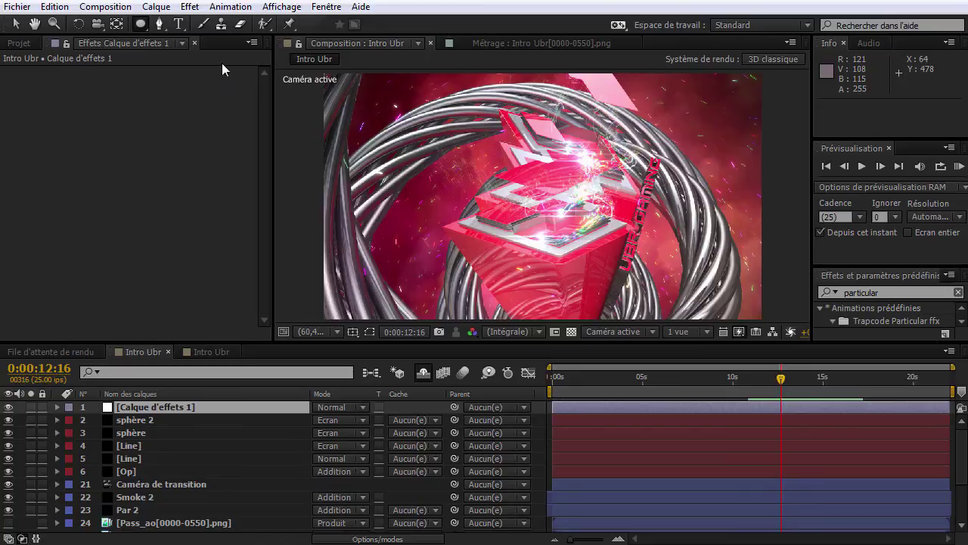
{"action": "double_click", "coordinate": [141, 27]}
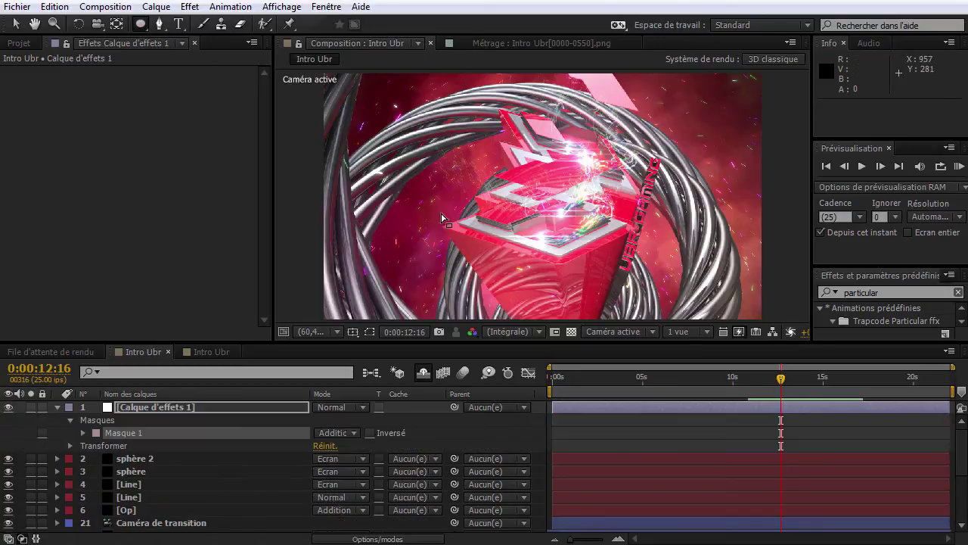
{"action": "key", "text": "v"}
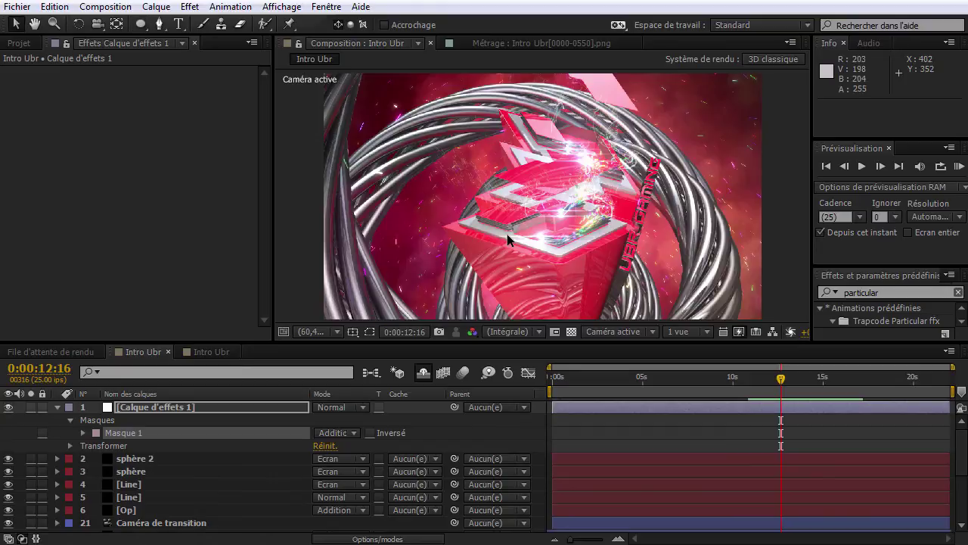
{"action": "left_click", "coordinate": [371, 332]}
{"action": "left_click", "coordinate": [126, 409]}
{"action": "key", "text": "ctrl+z"}
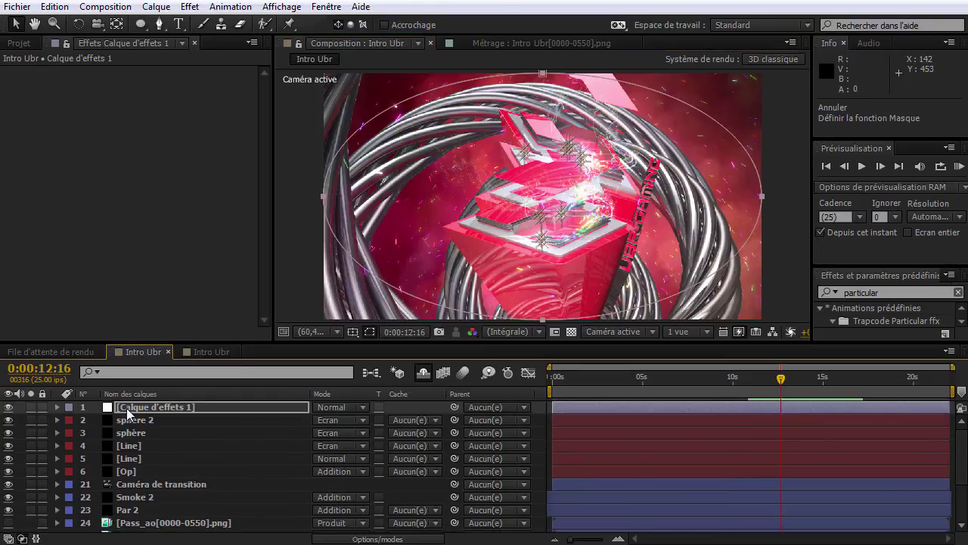
Apply the Courbes effect to the adjustment layer and pull its RVB curve down to darken the image.
{"action": "right_click", "coordinate": [130, 190]}
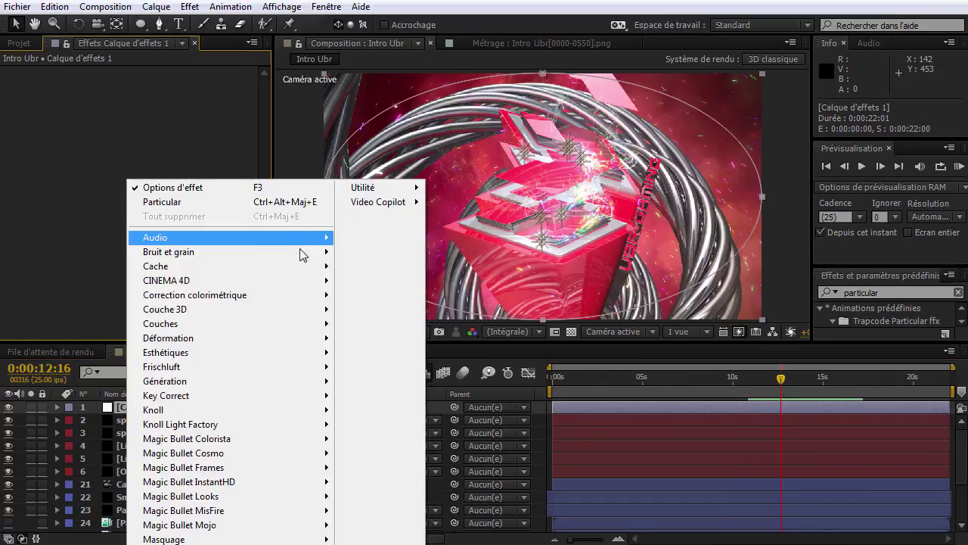
{"action": "mouse_move", "coordinate": [244, 295]}
{"action": "left_click", "coordinate": [378, 465]}
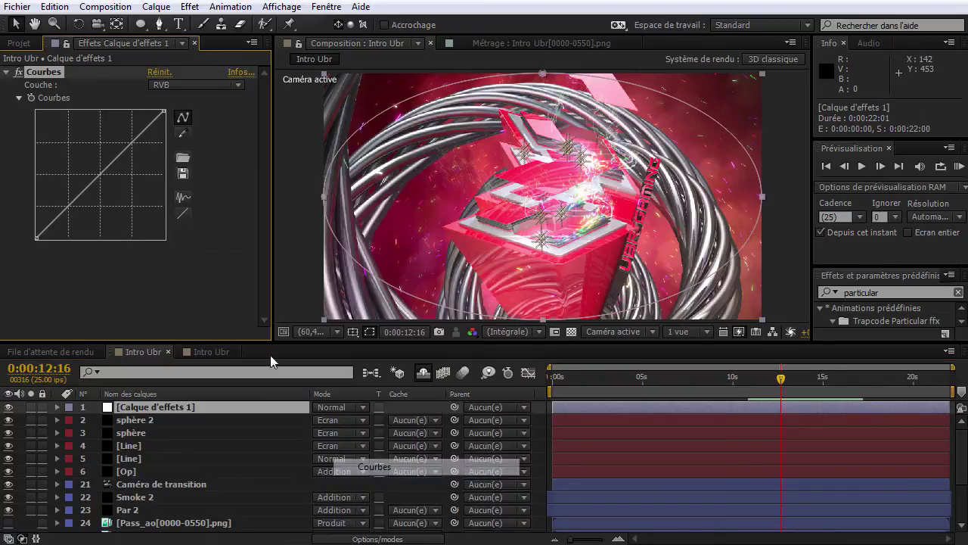
{"action": "left_click", "coordinate": [121, 209]}
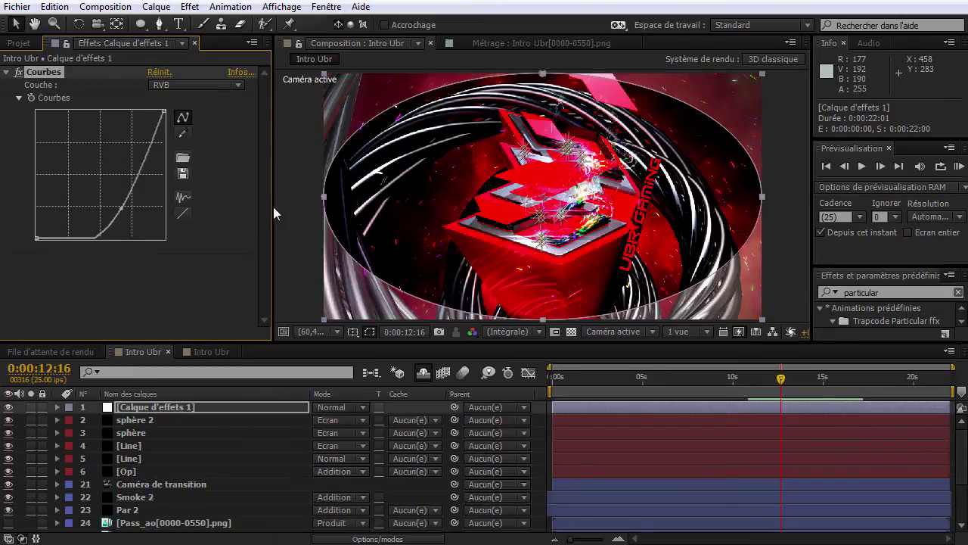
{"action": "left_click_drag", "start_coordinate": [118, 201], "coordinate": [119, 198]}
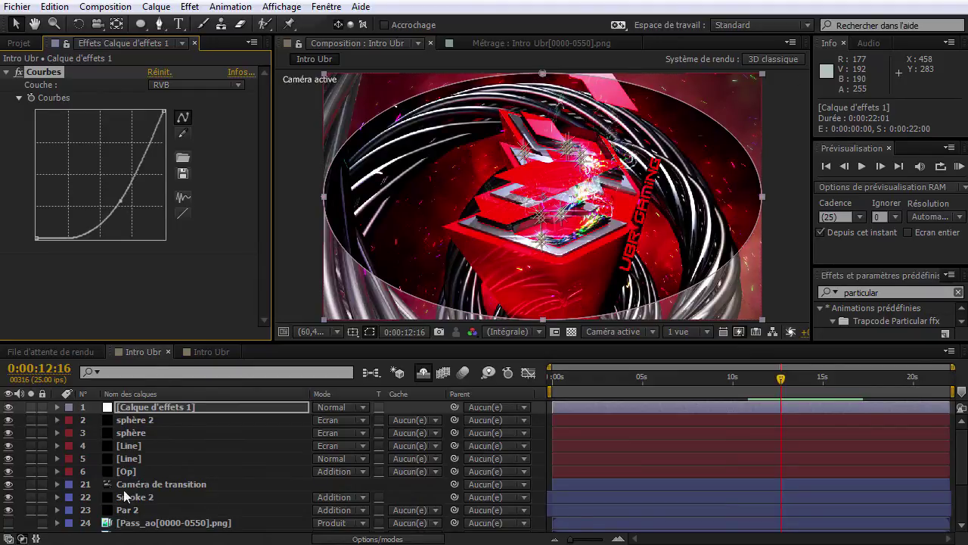
Solo the Intro Ubr[0000-0550].png layer together with the Calque d'effets 1 adjustment layer.
{"action": "scroll", "coordinate": [106, 514], "scroll_direction": "down", "scroll_amount": 3}
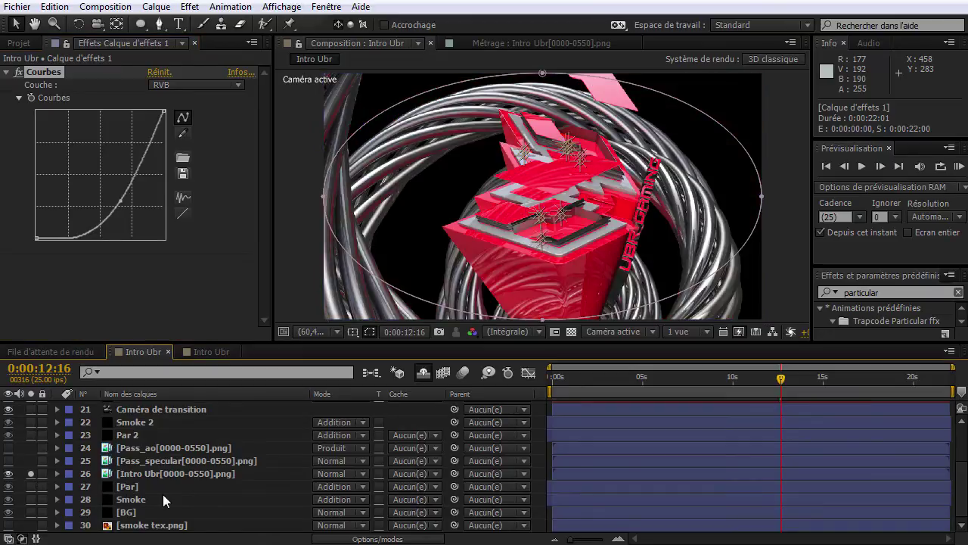
{"action": "scroll", "coordinate": [162, 494], "scroll_direction": "up", "scroll_amount": 3}
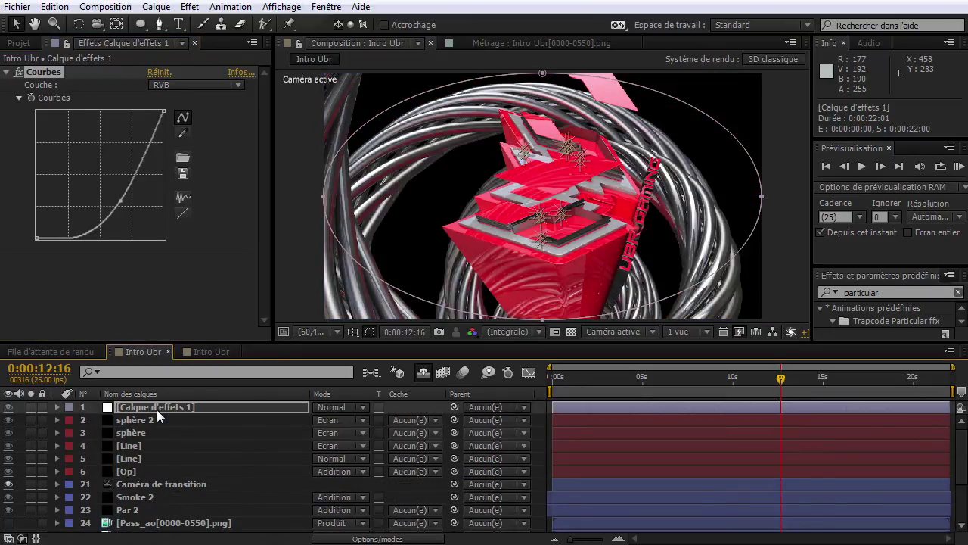
{"action": "left_click", "coordinate": [157, 410]}
{"action": "left_click", "coordinate": [31, 406]}
{"action": "scroll", "coordinate": [107, 432], "scroll_direction": "down", "scroll_amount": 3}
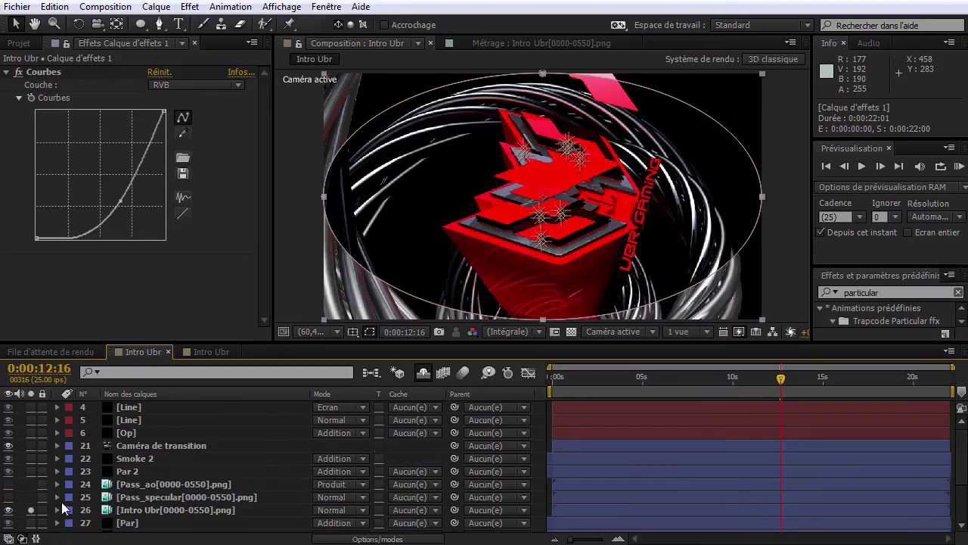
{"action": "left_click", "coordinate": [141, 475]}
{"action": "scroll", "coordinate": [164, 454], "scroll_direction": "up", "scroll_amount": 3}
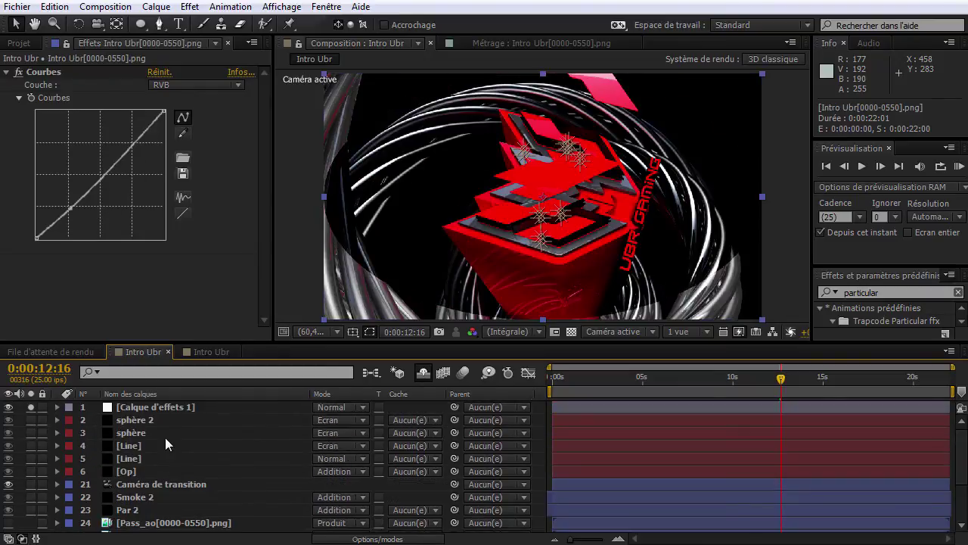
Raise the middle point of the adjustment layer's RVB curve slightly to soften the darkening.
{"action": "left_click", "coordinate": [163, 409]}
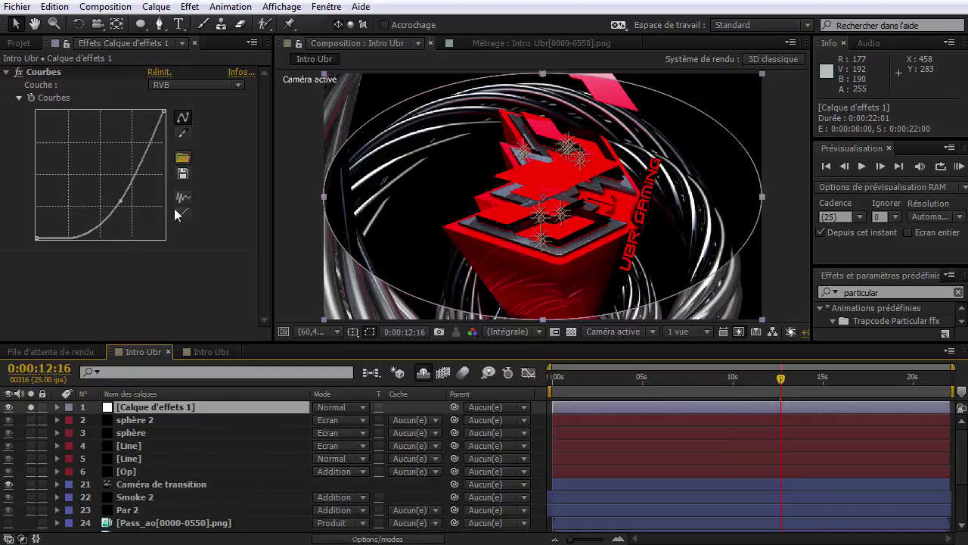
{"action": "left_click", "coordinate": [119, 199]}
{"action": "left_click_drag", "start_coordinate": [119, 198], "coordinate": [113, 196]}
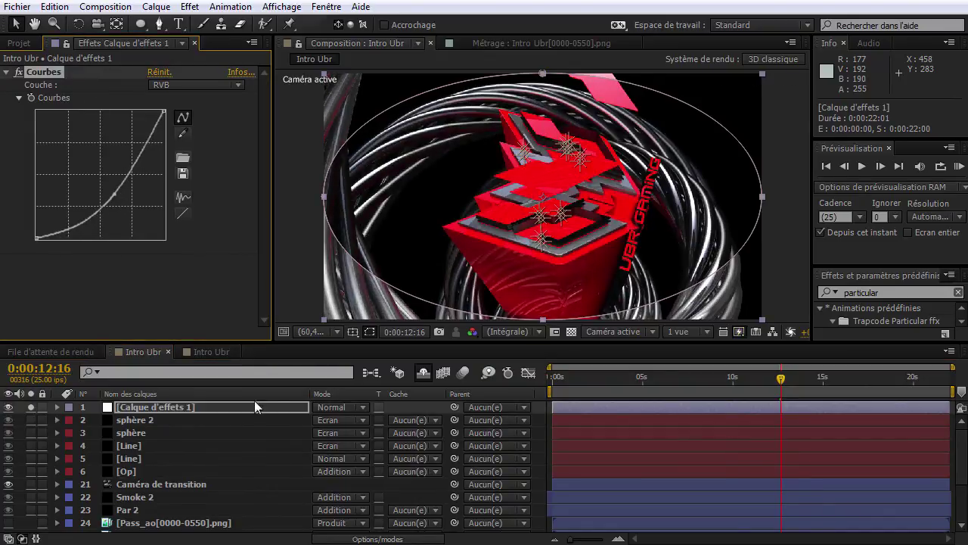
Set the mode of Masque 1 on the adjustment layer to subtract and its feather to 117 pixels.
{"action": "left_click", "coordinate": [56, 407]}
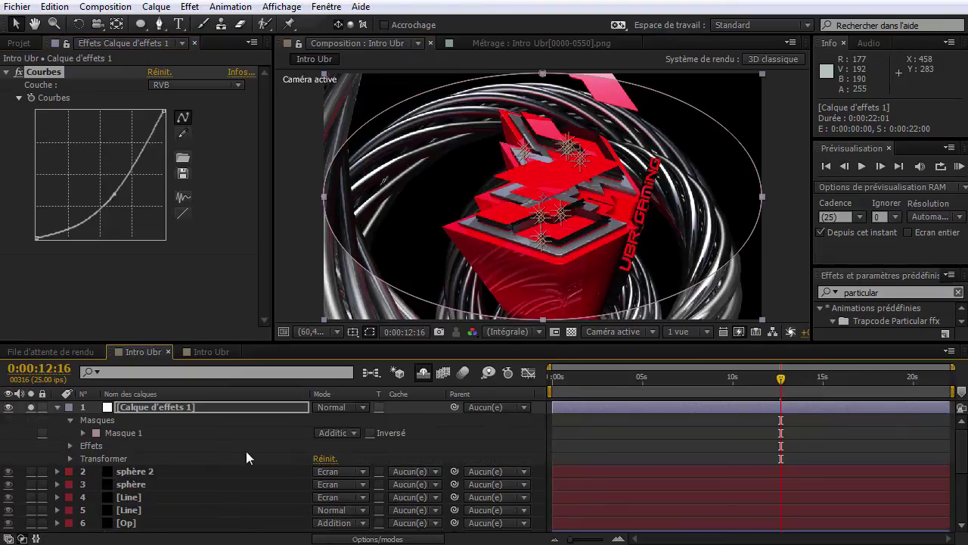
{"action": "left_click", "coordinate": [333, 437]}
{"action": "left_click", "coordinate": [364, 482]}
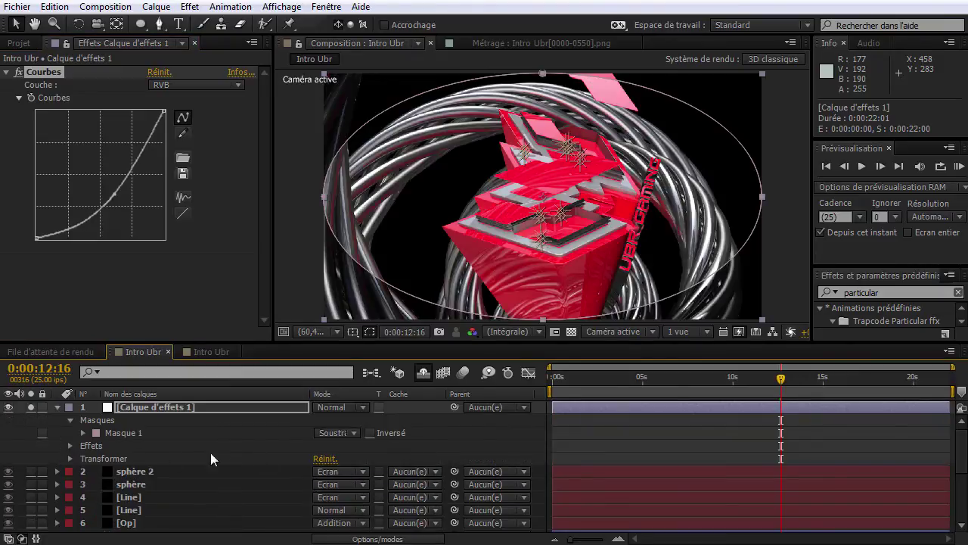
{"action": "left_click", "coordinate": [84, 433]}
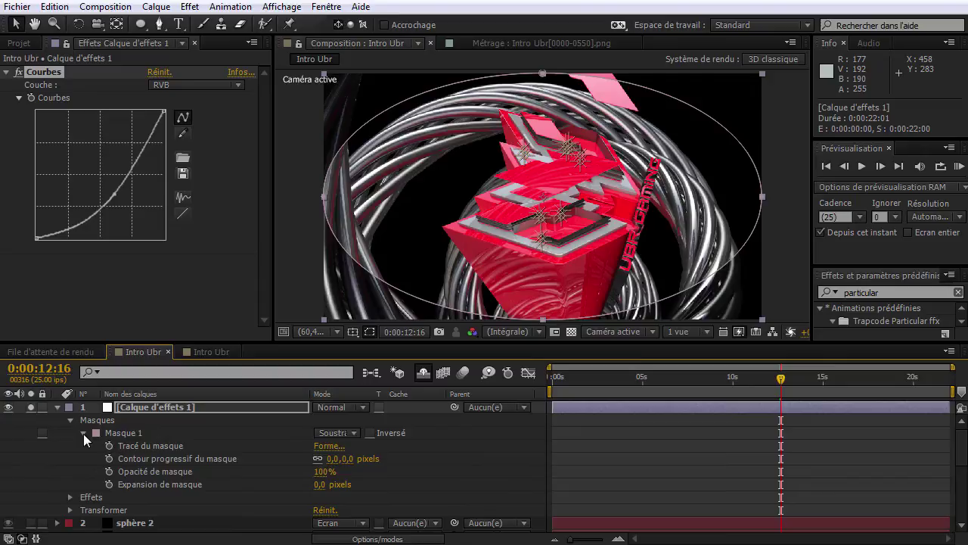
{"action": "left_click_drag", "start_coordinate": [350, 461], "coordinate": [451, 462]}
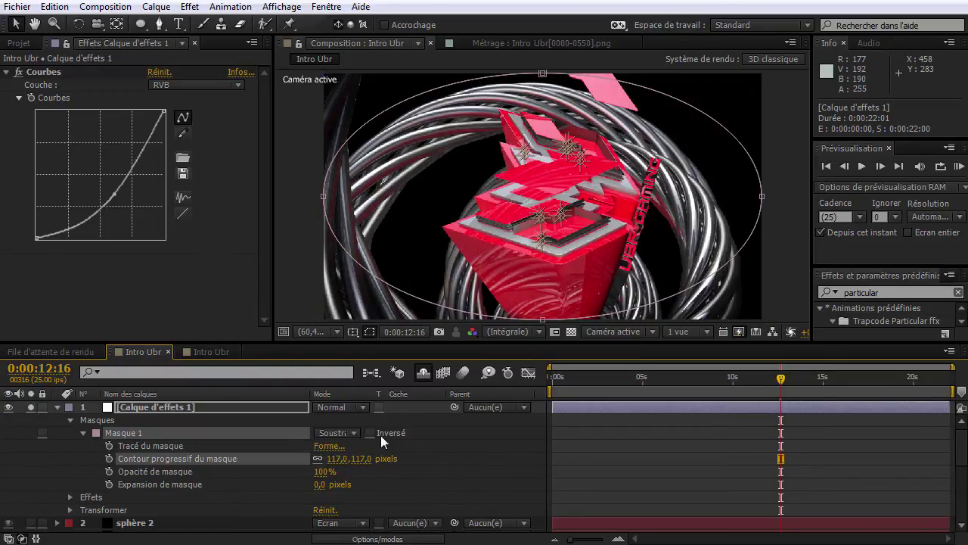
Set Masque 1's feather to 204 pixels and expansion to 117 pixels, with the layer's adjustment switch temporarily off.
{"action": "left_click", "coordinate": [379, 538]}
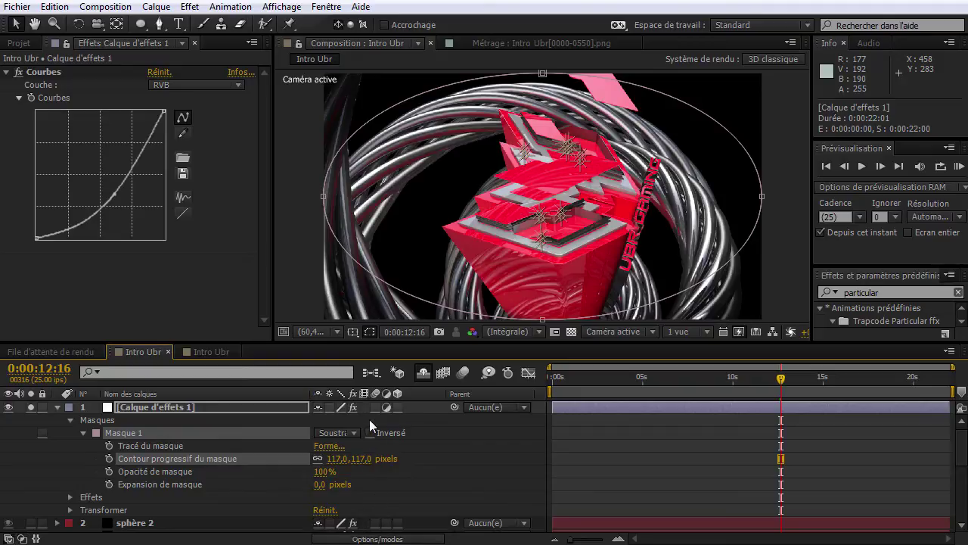
{"action": "left_click", "coordinate": [387, 408]}
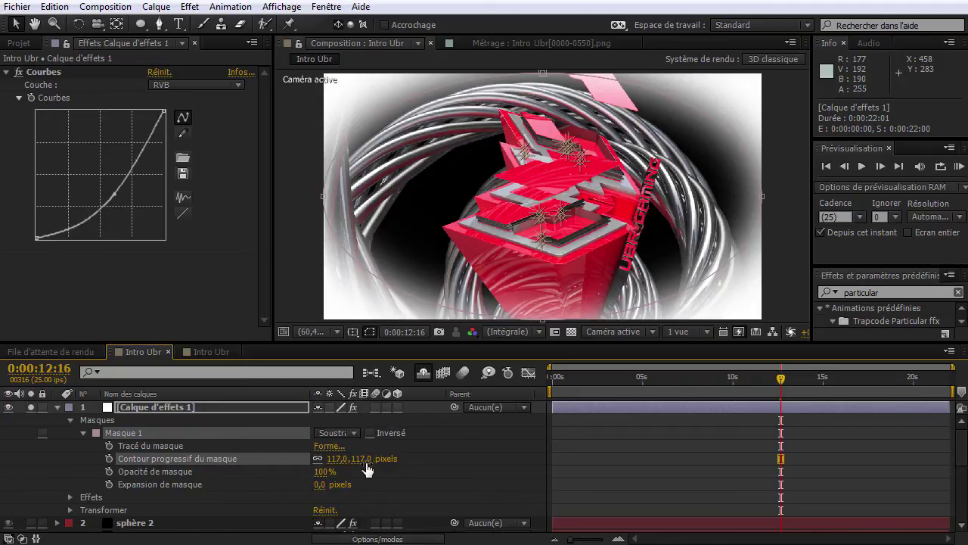
{"action": "left_click_drag", "start_coordinate": [350, 458], "coordinate": [246, 487]}
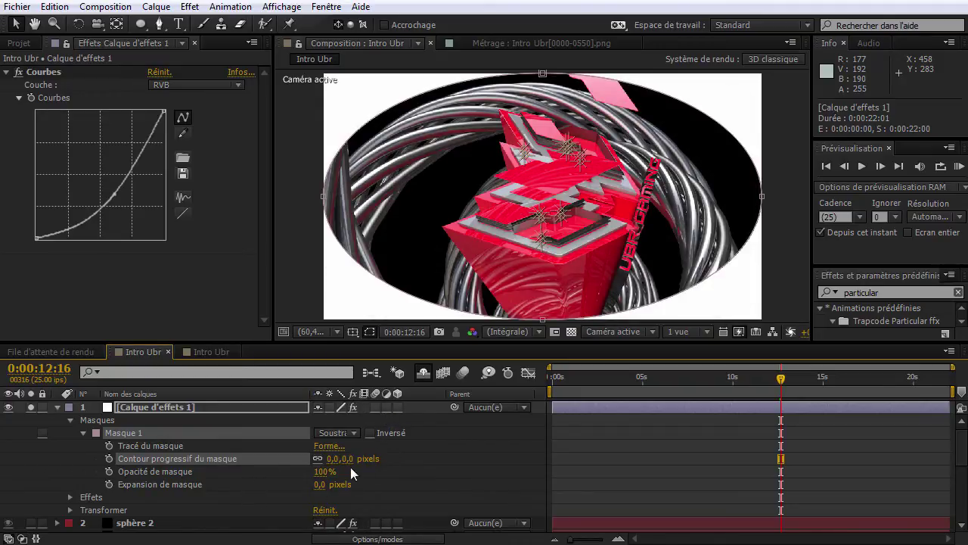
{"action": "left_click_drag", "start_coordinate": [334, 459], "coordinate": [517, 459]}
{"action": "mouse_move", "coordinate": [366, 465]}
{"action": "left_mouse_down"}
{"action": "mouse_move", "coordinate": [332, 465]}
{"action": "mouse_move", "coordinate": [324, 485]}
{"action": "mouse_move", "coordinate": [362, 485]}
{"action": "mouse_move", "coordinate": [380, 459]}
{"action": "left_mouse_up"}
{"action": "left_click_drag", "start_coordinate": [322, 486], "coordinate": [364, 485]}
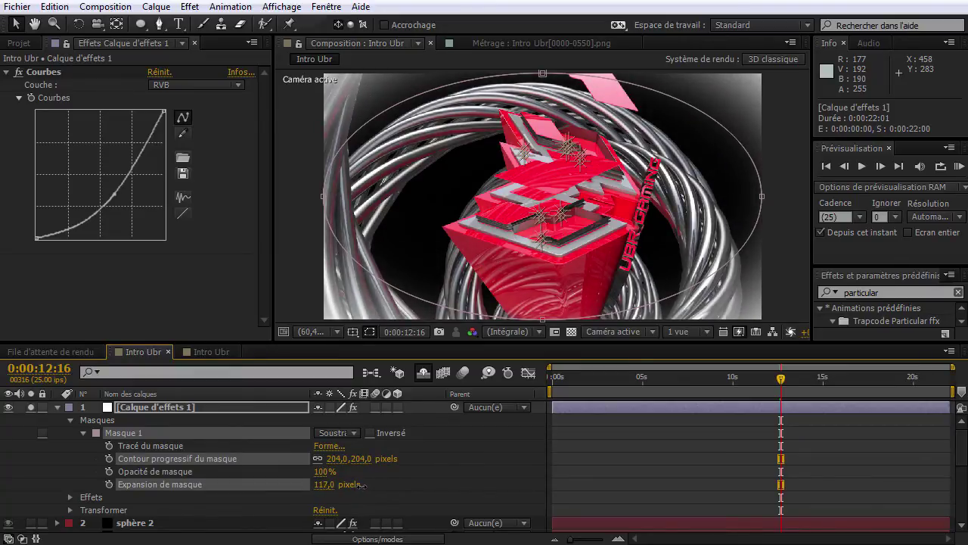
{"action": "left_click", "coordinate": [386, 407]}
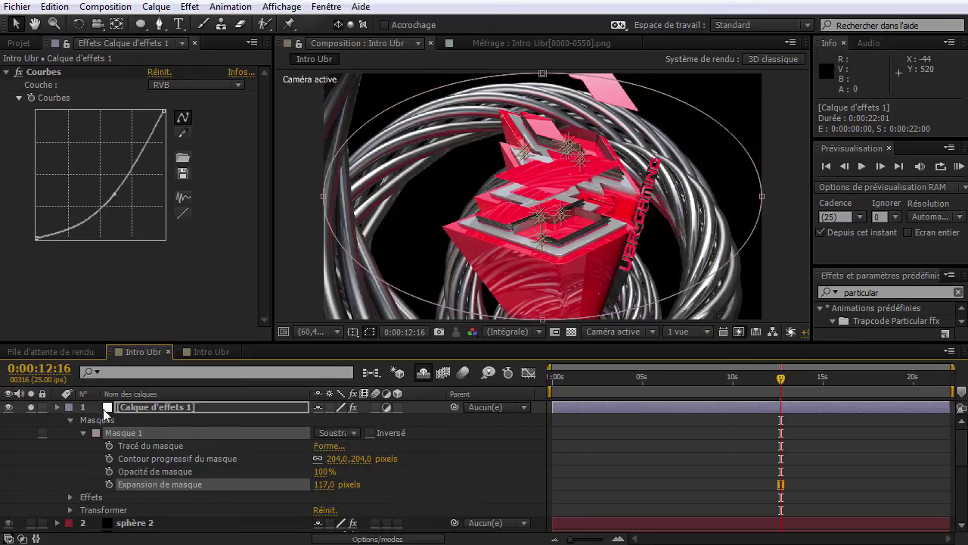
{"action": "left_click", "coordinate": [57, 408]}
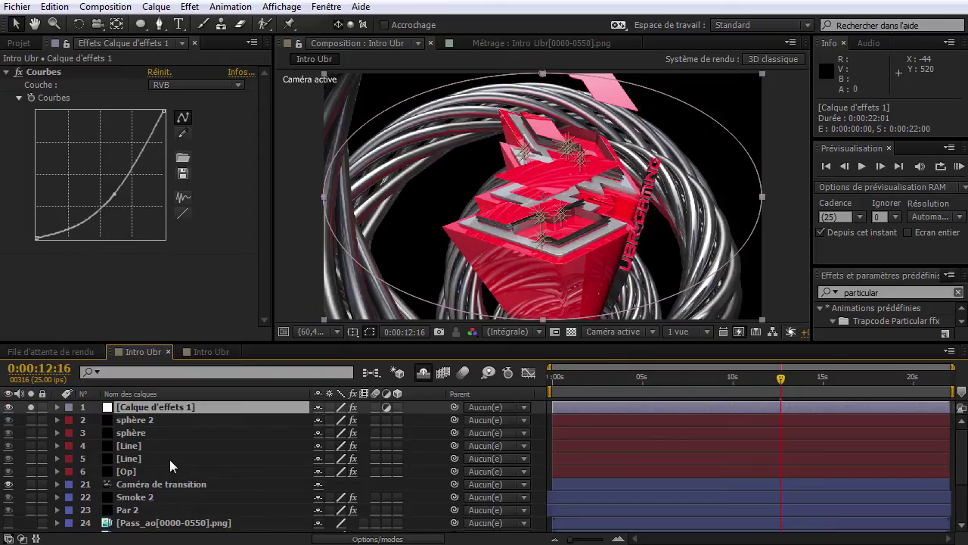
Create a second adjustment layer above the first and name it cc.
{"action": "key", "text": "ctrl+alt+y"}
{"action": "key", "text": "Return"}
{"action": "type", "text": "cc"}
{"action": "key", "text": "Return"}
Apply the Magic Bullet Mojo effect to the cc layer and set Bleach It to about 40.82.
{"action": "right_click", "coordinate": [99, 237]}
{"action": "mouse_move", "coordinate": [202, 527]}
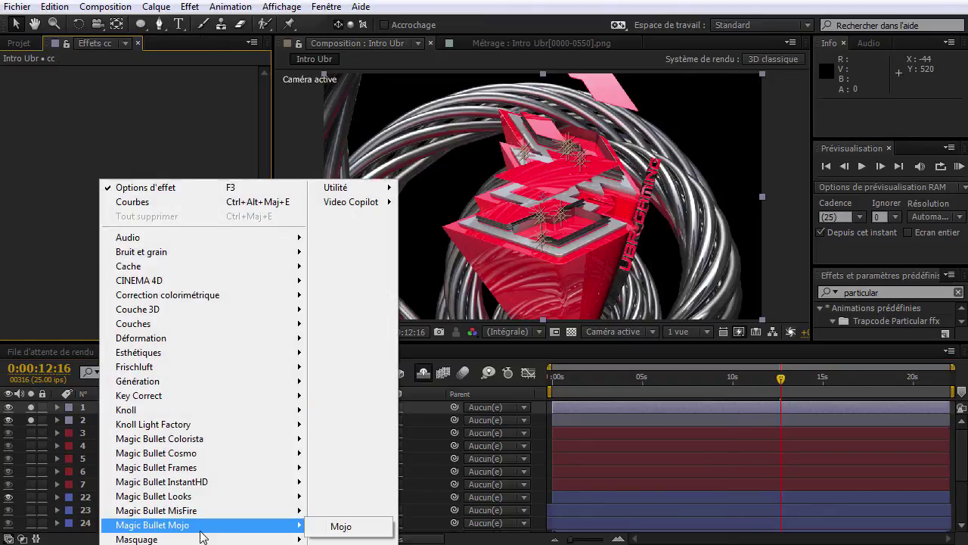
{"action": "left_click", "coordinate": [350, 534]}
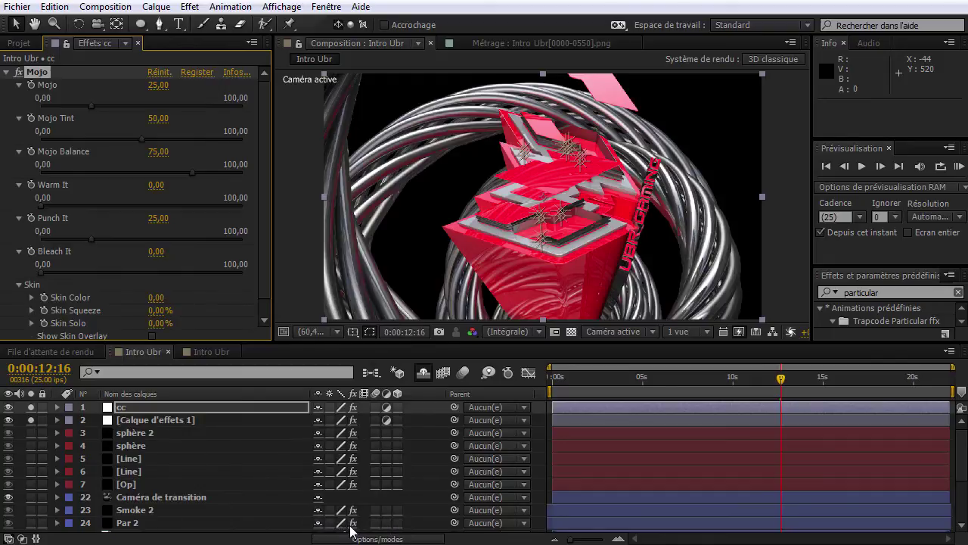
{"action": "left_click", "coordinate": [94, 272]}
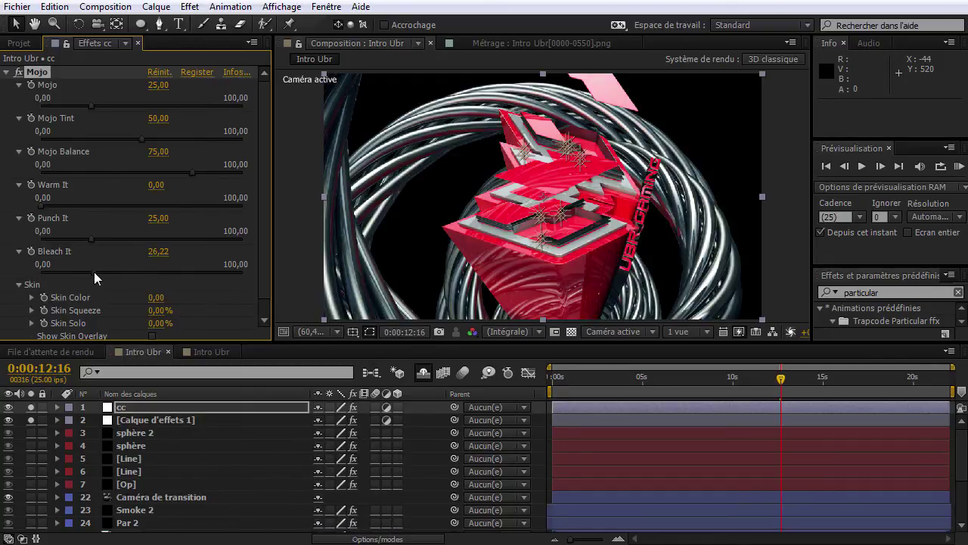
{"action": "left_click", "coordinate": [19, 74]}
{"action": "left_click", "coordinate": [19, 74]}
{"action": "left_click_drag", "start_coordinate": [152, 272], "coordinate": [124, 275]}
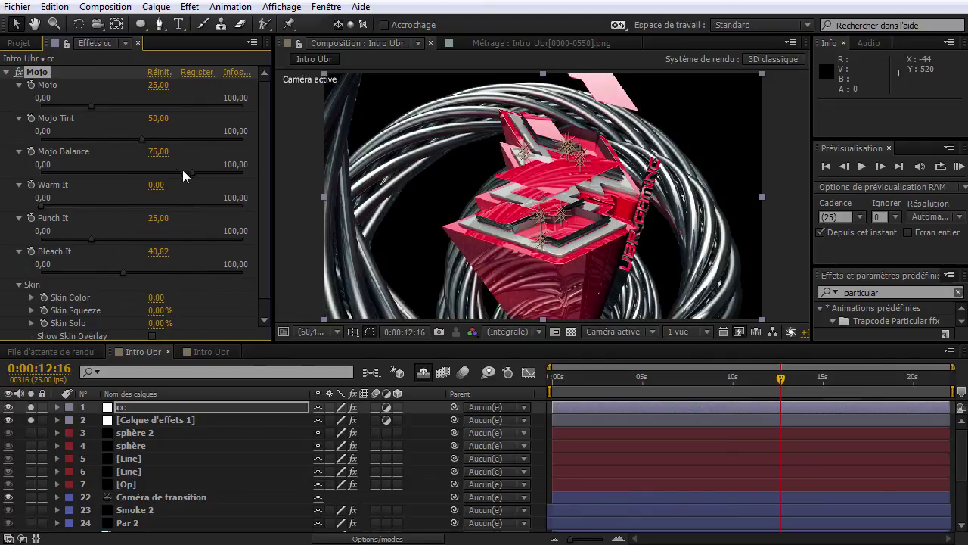
Set Mojo Tint to about 80.90 and Mojo Balance to about 94.38.
{"action": "left_click_drag", "start_coordinate": [141, 141], "coordinate": [1, 150]}
{"action": "left_click_drag", "start_coordinate": [149, 142], "coordinate": [15, 138]}
{"action": "left_click_drag", "start_coordinate": [42, 138], "coordinate": [95, 139]}
{"action": "left_click_drag", "start_coordinate": [230, 145], "coordinate": [204, 140]}
{"action": "left_click_drag", "start_coordinate": [189, 171], "coordinate": [53, 172]}
{"action": "left_click_drag", "start_coordinate": [181, 172], "coordinate": [221, 178]}
Set Mojo's Punch It to about 71.91 and compare the image at 100 % with and without the cc layer.
{"action": "mouse_move", "coordinate": [30, 204]}
{"action": "left_mouse_down"}
{"action": "mouse_move", "coordinate": [249, 208]}
{"action": "mouse_move", "coordinate": [21, 217]}
{"action": "left_mouse_up"}
{"action": "left_click_drag", "start_coordinate": [92, 236], "coordinate": [272, 246]}
{"action": "left_click_drag", "start_coordinate": [195, 243], "coordinate": [172, 239]}
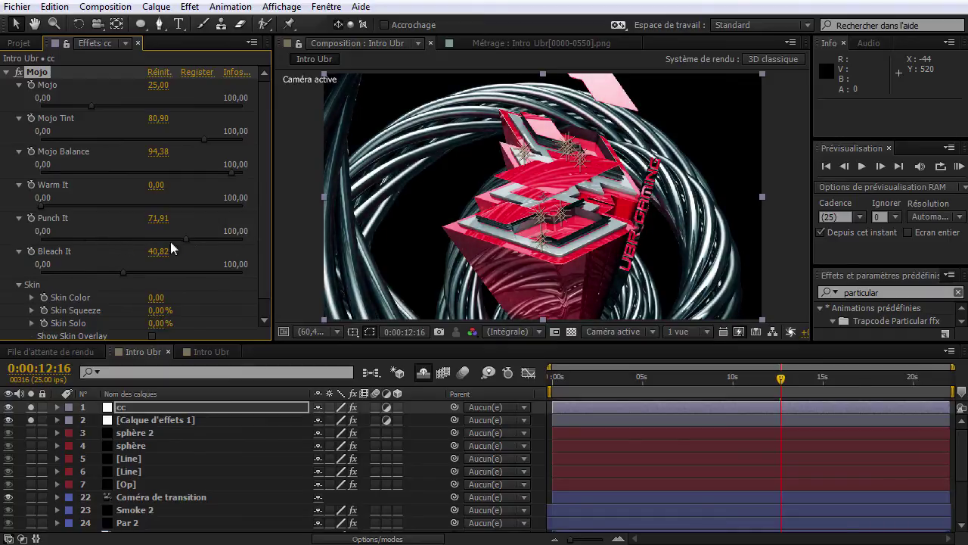
{"action": "key", "text": "slash"}
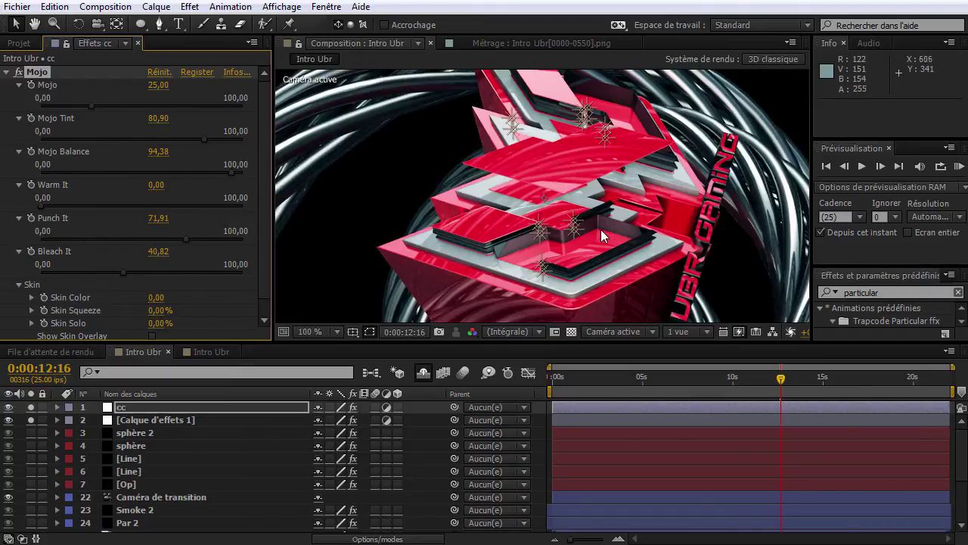
{"action": "left_click", "coordinate": [28, 407]}
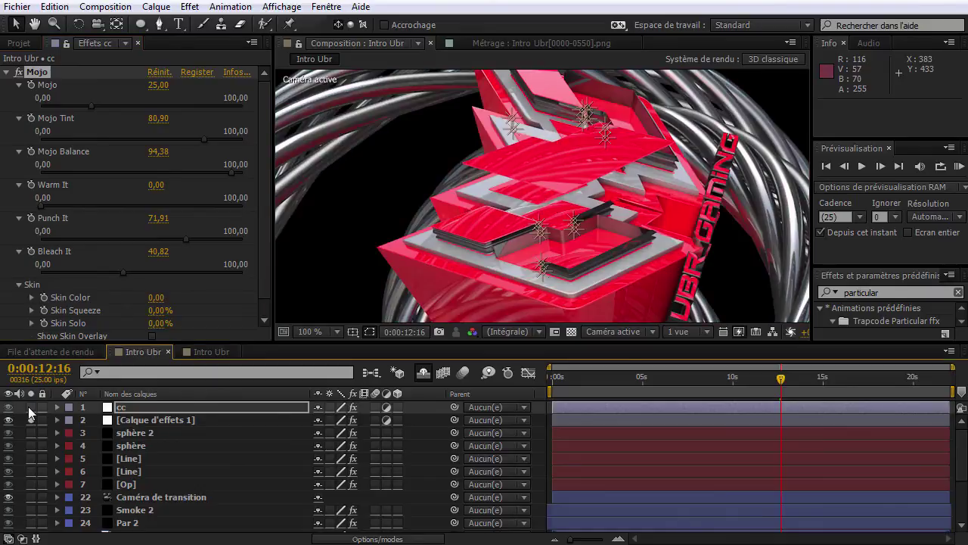
{"action": "left_click", "coordinate": [29, 407]}
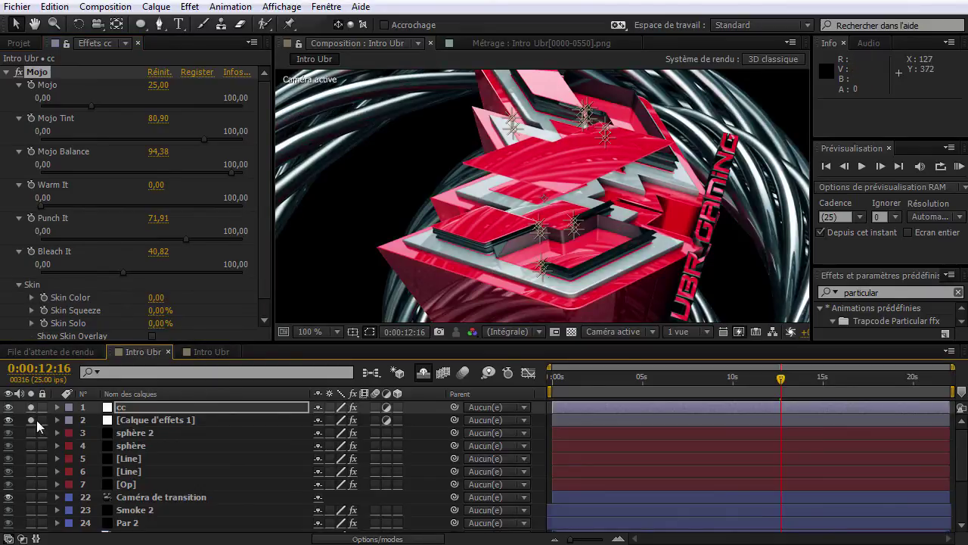
Make the Pass_ao[0000-0550].png layer visible and solo it along with the other soloed layers.
{"action": "scroll", "coordinate": [206, 484], "scroll_direction": "down", "scroll_amount": 3}
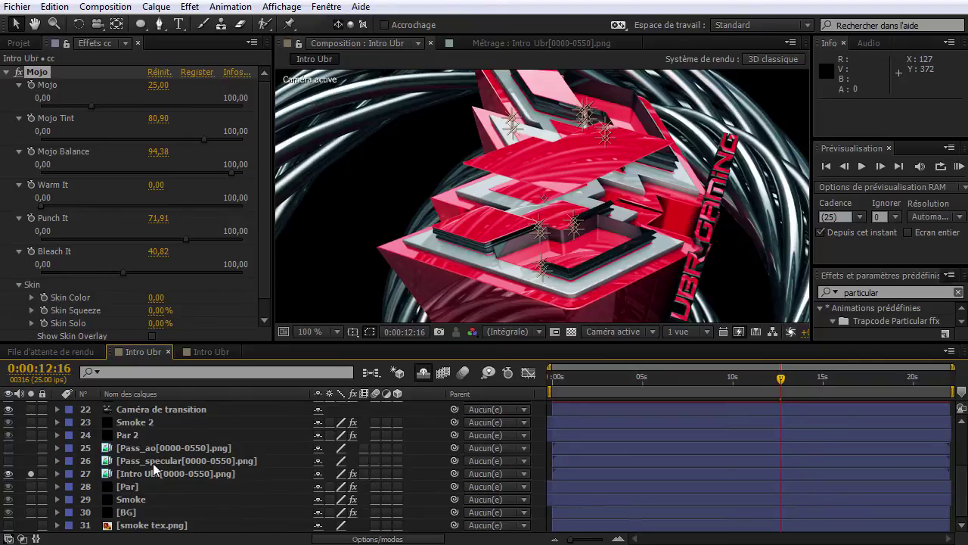
{"action": "left_click", "coordinate": [142, 463]}
{"action": "left_click", "coordinate": [137, 451]}
{"action": "left_click", "coordinate": [8, 448]}
{"action": "left_click", "coordinate": [30, 449]}
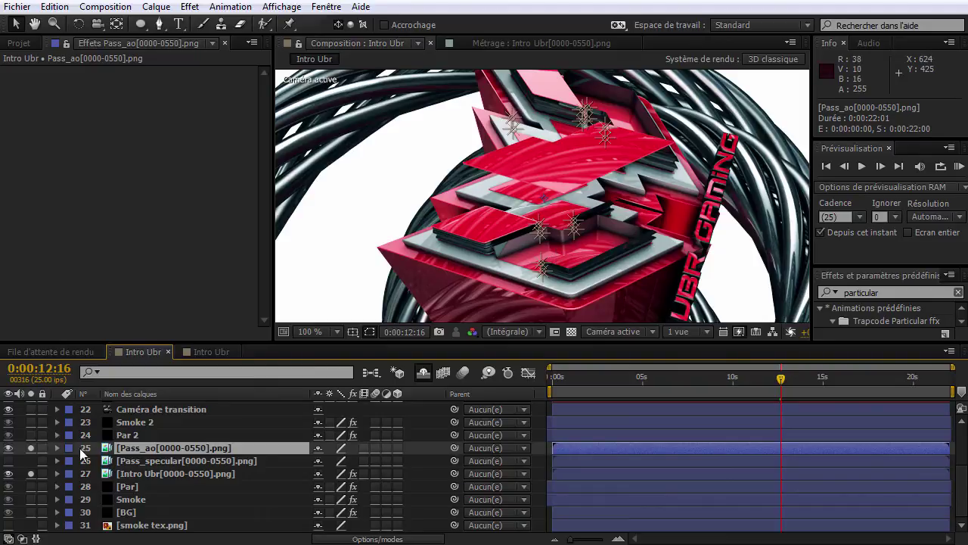
Set the Pass_ao[0000-0550].png layer's opacity to 50 %, compare the image with and without it, and show the blending mode columns.
{"action": "left_click", "coordinate": [32, 447]}
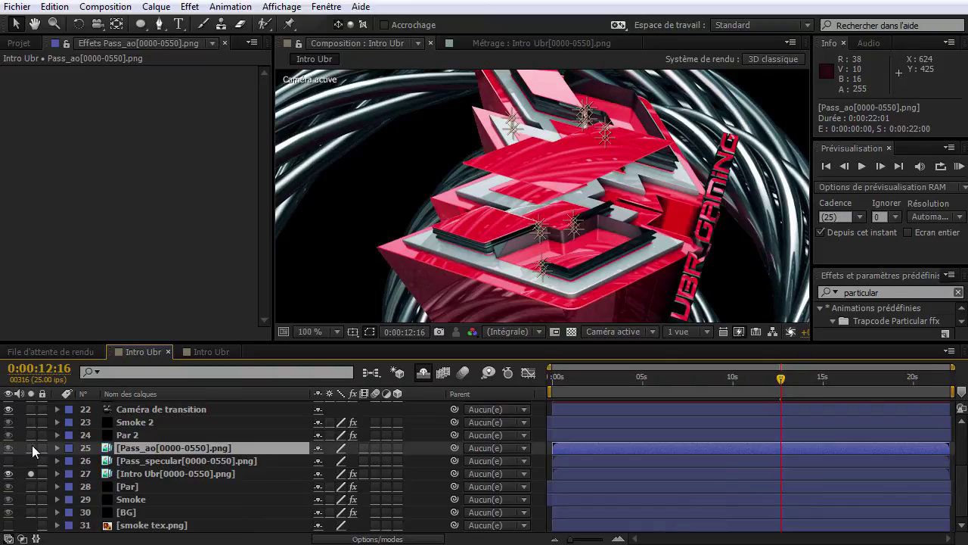
{"action": "left_click", "coordinate": [32, 446]}
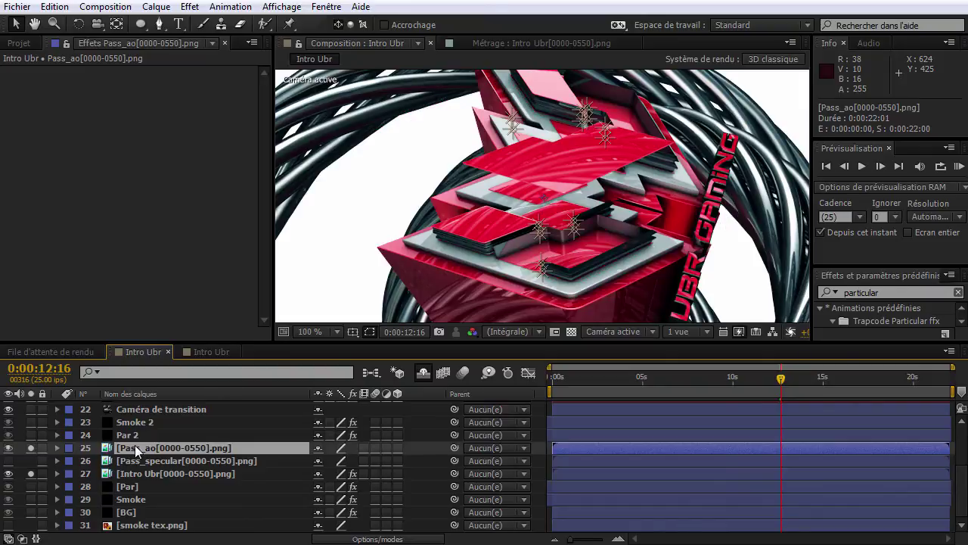
{"action": "key", "text": "t"}
{"action": "left_click", "coordinate": [324, 460]}
{"action": "type", "text": "50"}
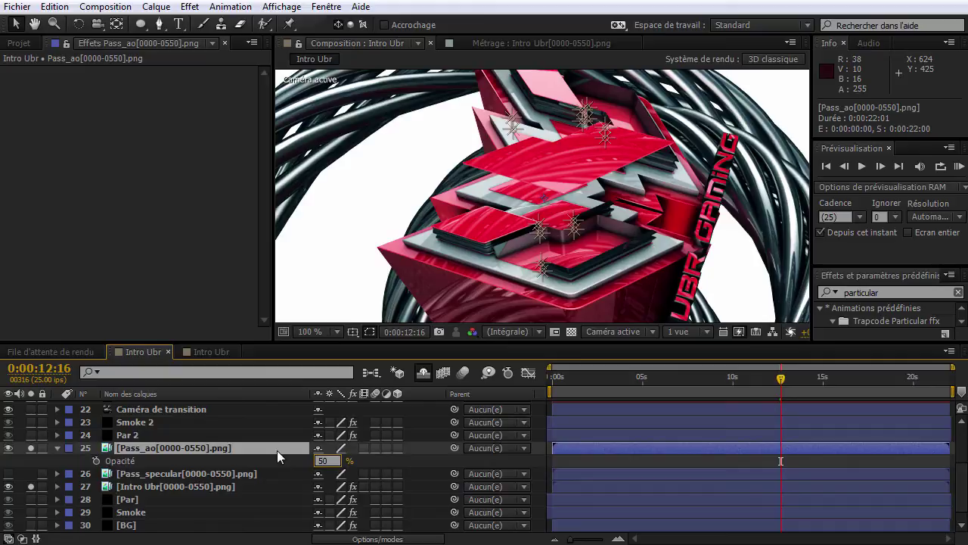
{"action": "key", "text": "Return"}
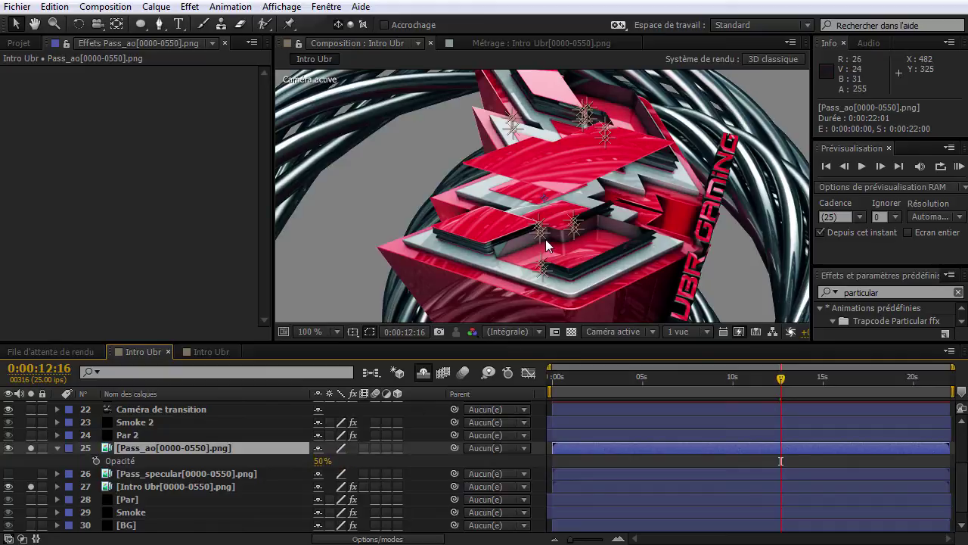
{"action": "left_click", "coordinate": [32, 448]}
{"action": "left_click", "coordinate": [31, 448]}
{"action": "key", "text": "F4"}
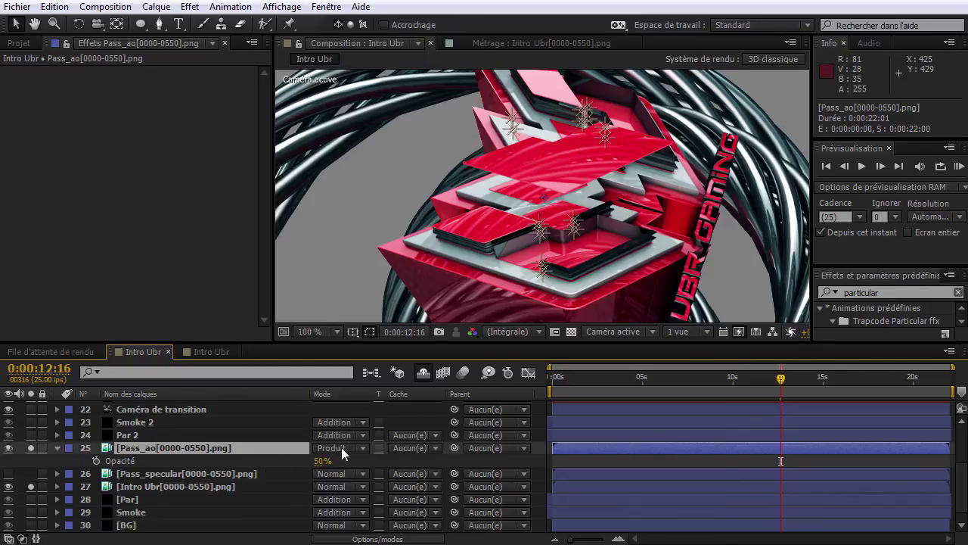
Delete the Pass_specular[0000-0550].png layer, collapse the Pass_ao layer and unsolo the remaining layers to show the full composite.
{"action": "left_click", "coordinate": [252, 474]}
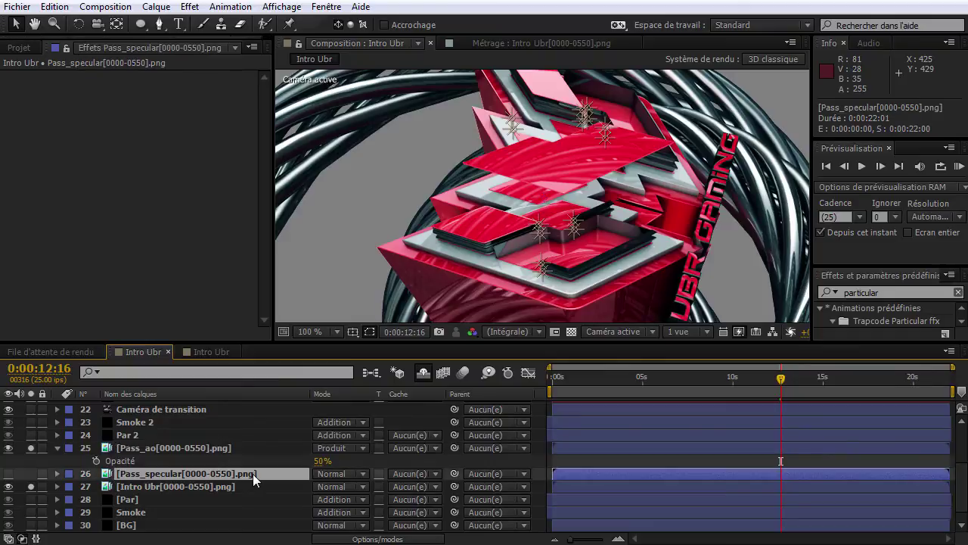
{"action": "key", "text": "Delete"}
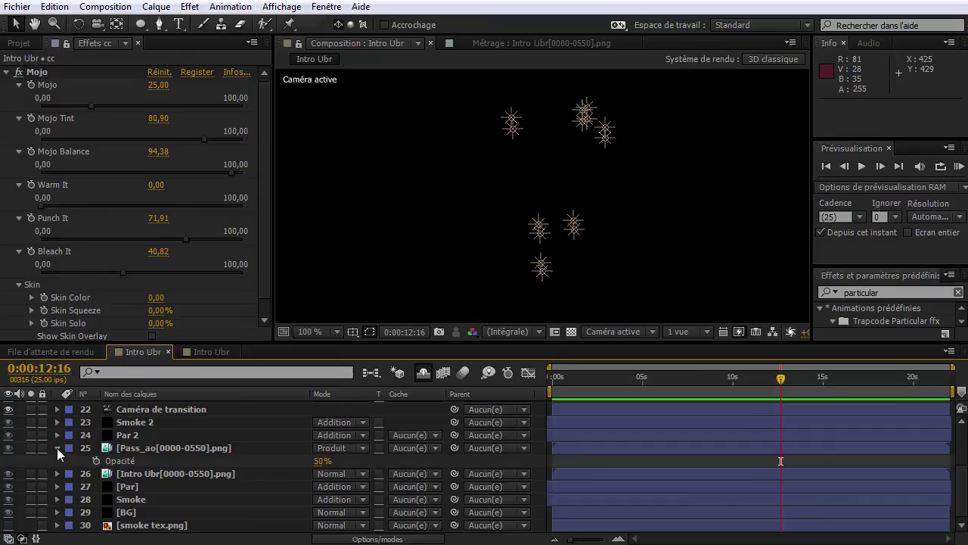
{"action": "left_click", "coordinate": [56, 448]}
{"action": "scroll", "coordinate": [62, 472], "scroll_direction": "up", "scroll_amount": 4}
{"action": "left_click", "coordinate": [33, 419]}
{"action": "left_click", "coordinate": [33, 408]}
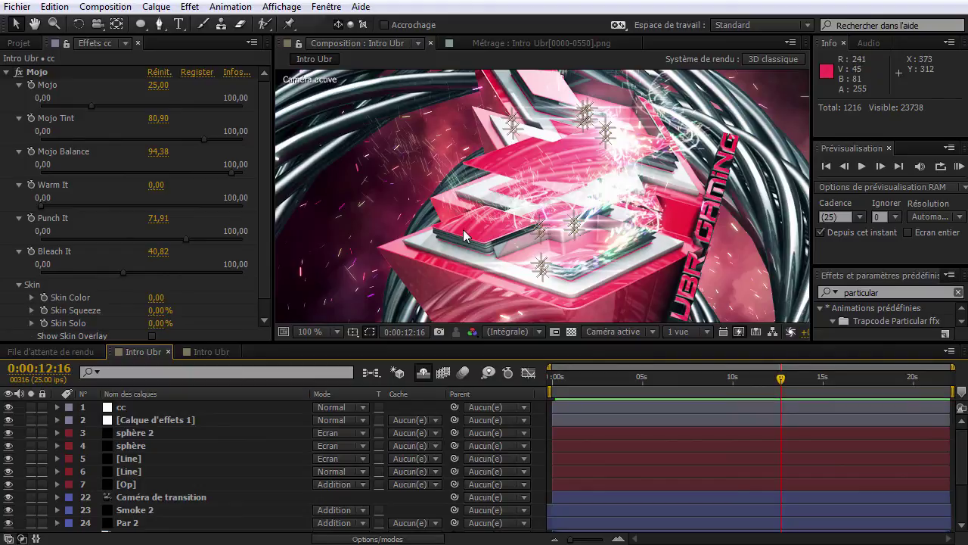
Inspect the full composite around the logo, the cables and the background at 100 %, and check another frame.
{"action": "left_click_drag", "start_coordinate": [463, 229], "coordinate": [526, 192]}
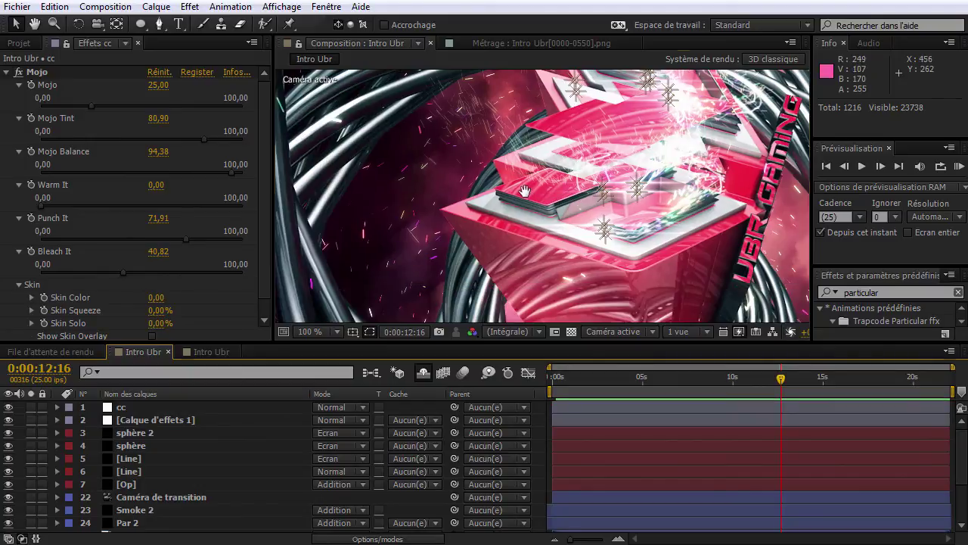
{"action": "left_click_drag", "start_coordinate": [492, 141], "coordinate": [497, 116]}
{"action": "left_click_drag", "start_coordinate": [495, 190], "coordinate": [585, 367]}
{"action": "left_click_drag", "start_coordinate": [754, 276], "coordinate": [469, 213]}
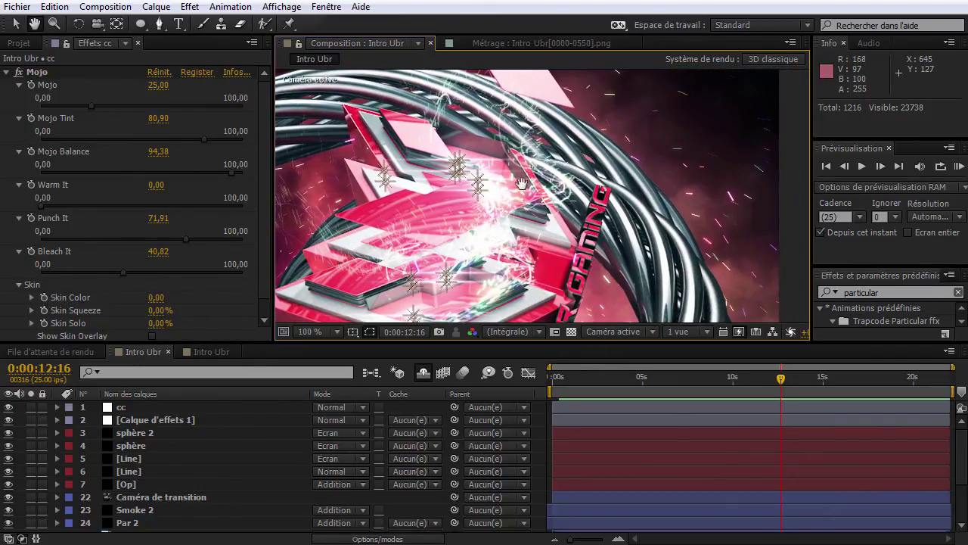
{"action": "left_click_drag", "start_coordinate": [514, 244], "coordinate": [613, 177]}
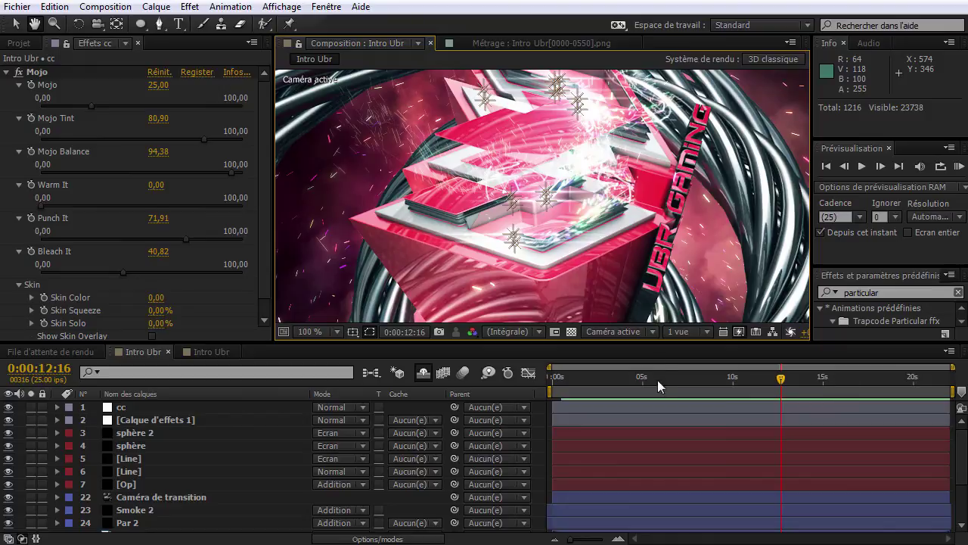
{"action": "left_click", "coordinate": [715, 383]}
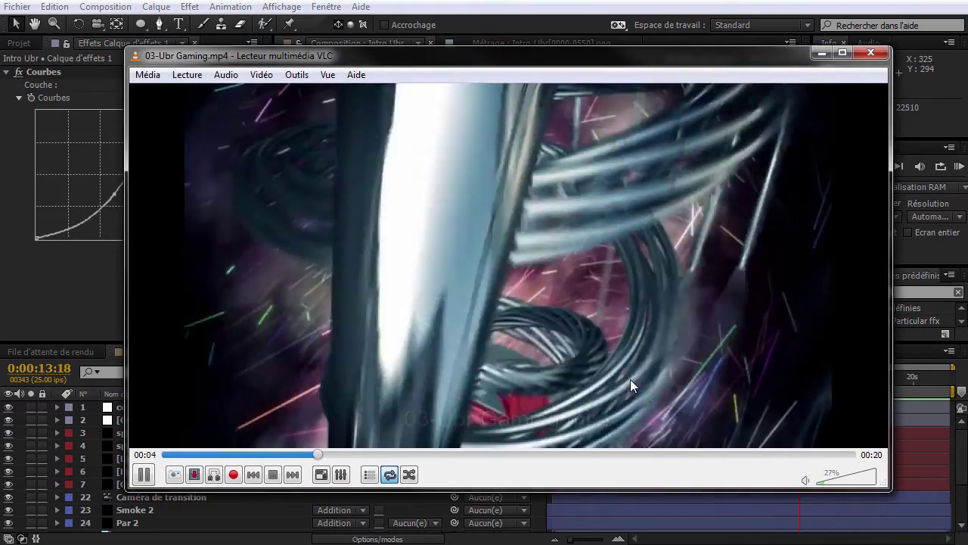
Review the 03-Ubr Gaming.mp4 video in VLC, skipping ahead to the logo shot at about 00:11 and pausing at 00:13.
{"action": "key", "text": "space"}
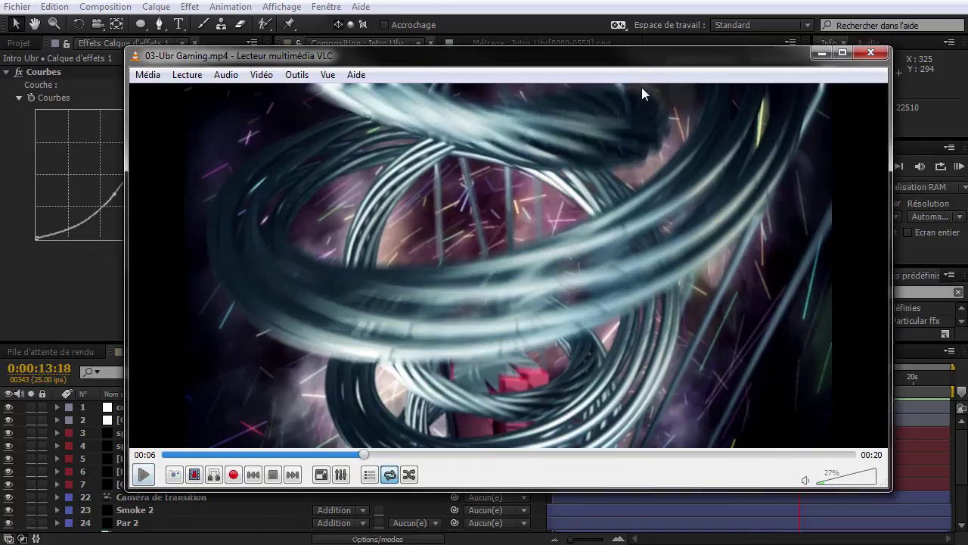
{"action": "left_click_drag", "start_coordinate": [643, 61], "coordinate": [708, 71]}
{"action": "left_click", "coordinate": [560, 454]}
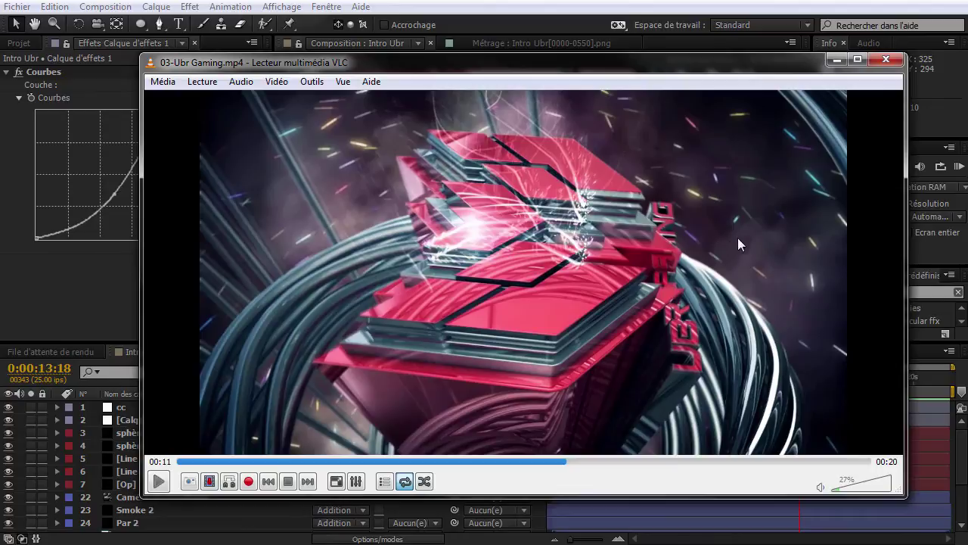
{"action": "left_click", "coordinate": [159, 485]}
{"action": "left_click", "coordinate": [159, 484]}
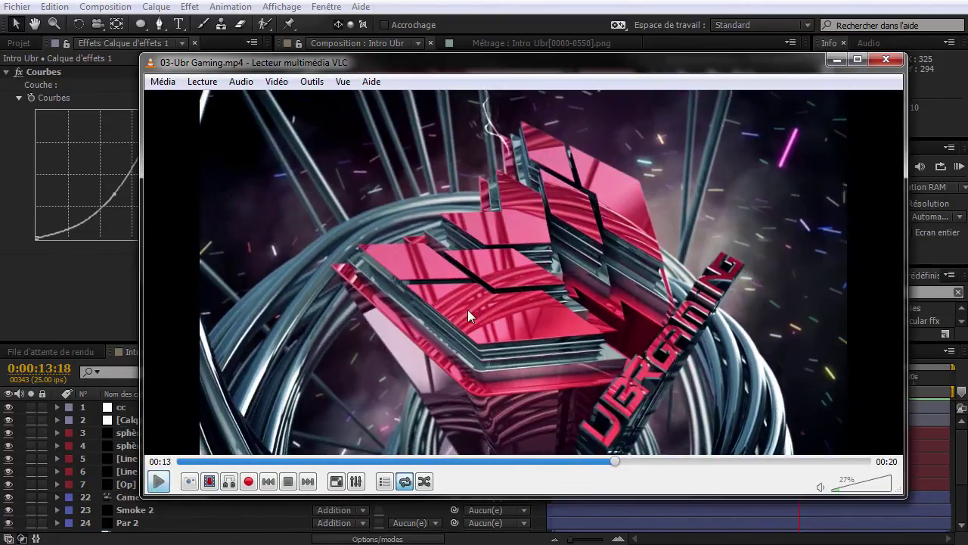
Move the VLC window aside to compare the video with the After Effects composition, and minimise the player.
{"action": "left_click_drag", "start_coordinate": [676, 68], "coordinate": [735, 449]}
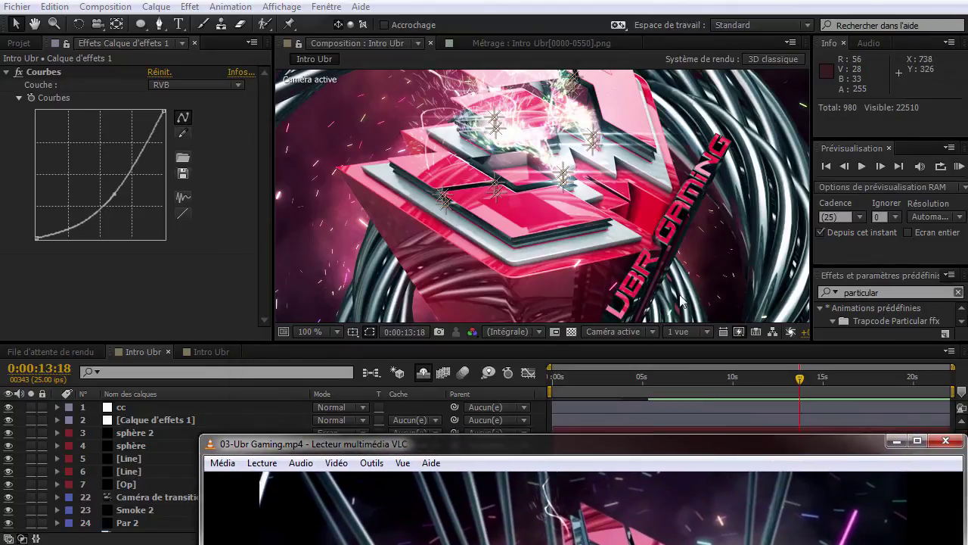
{"action": "left_click_drag", "start_coordinate": [691, 436], "coordinate": [729, 516]}
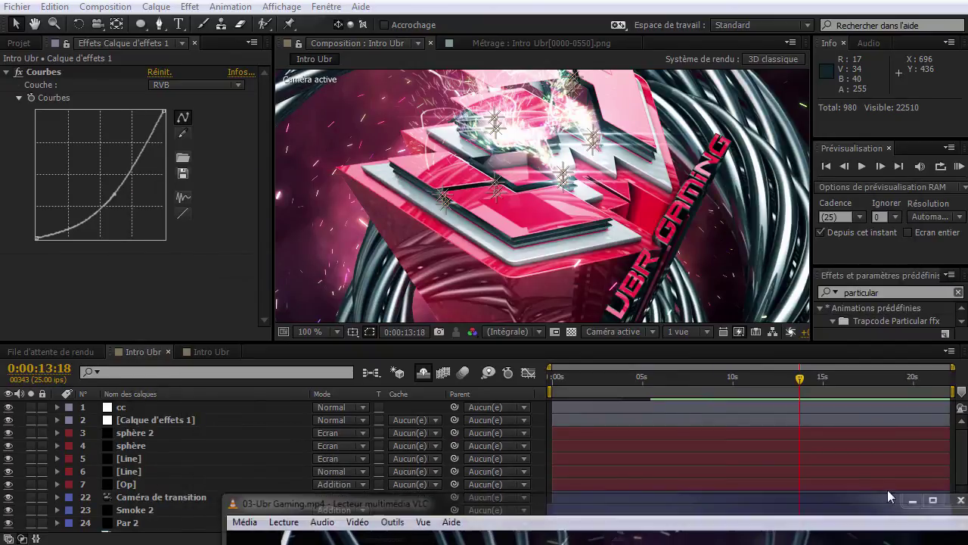
{"action": "left_click", "coordinate": [913, 500]}
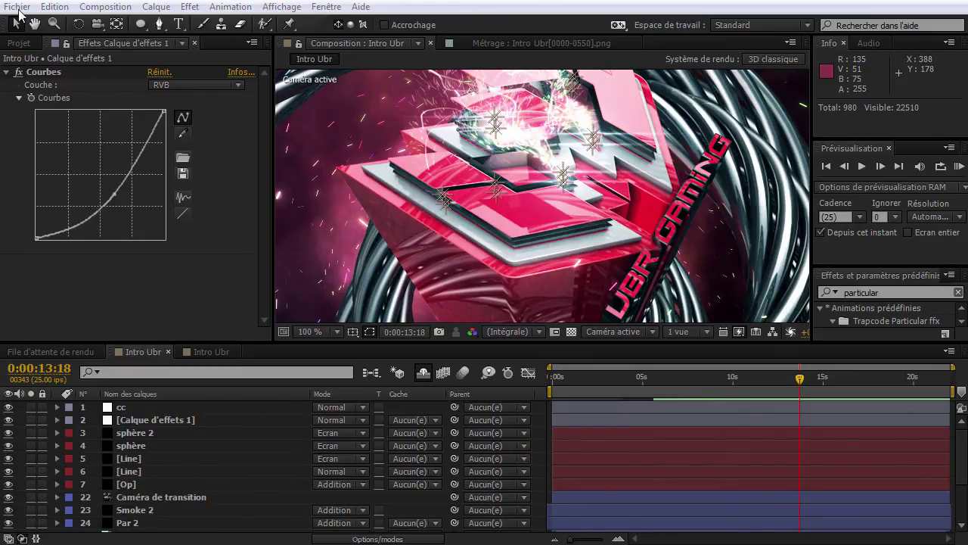
Save the project and add the Intro Ubr composition to the render queue.
{"action": "left_click", "coordinate": [19, 8]}
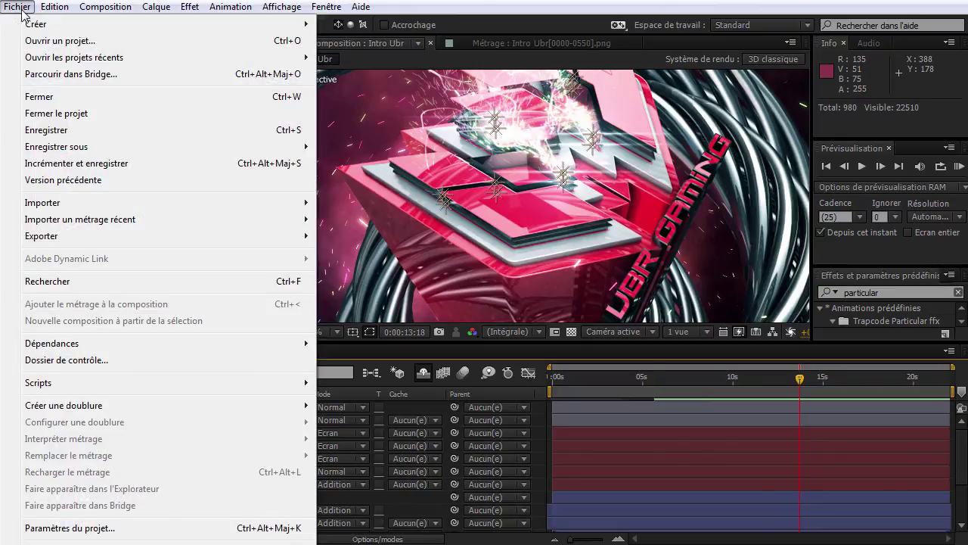
{"action": "left_click", "coordinate": [48, 130]}
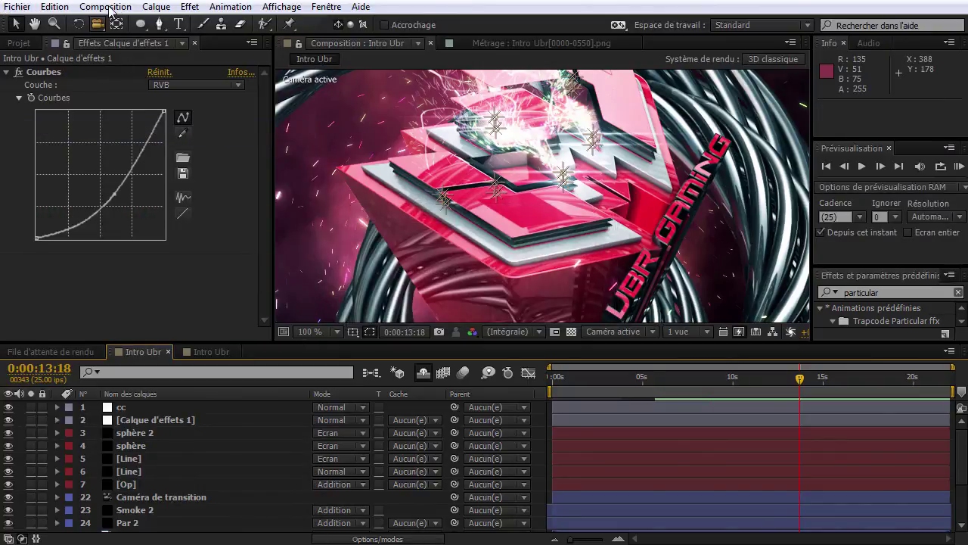
{"action": "left_click", "coordinate": [110, 9]}
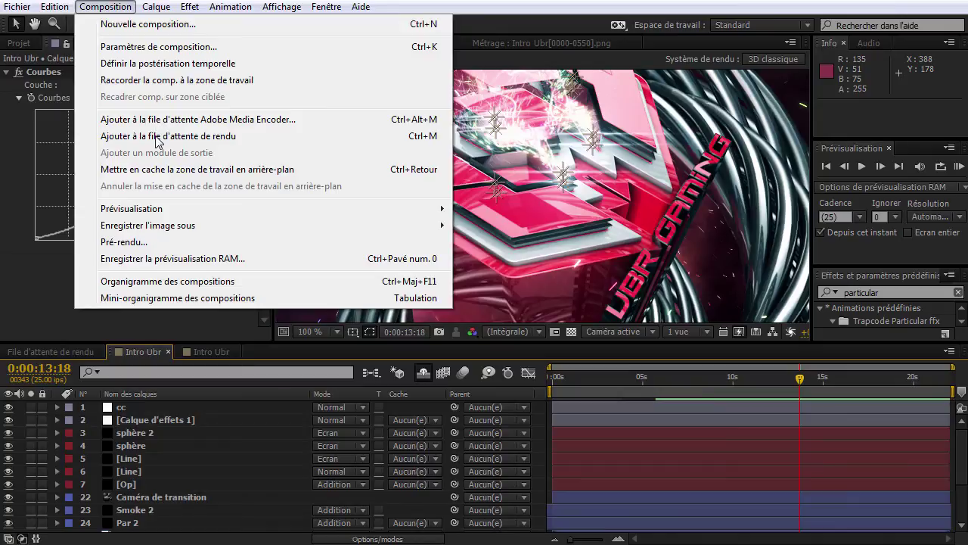
{"action": "left_click", "coordinate": [155, 136]}
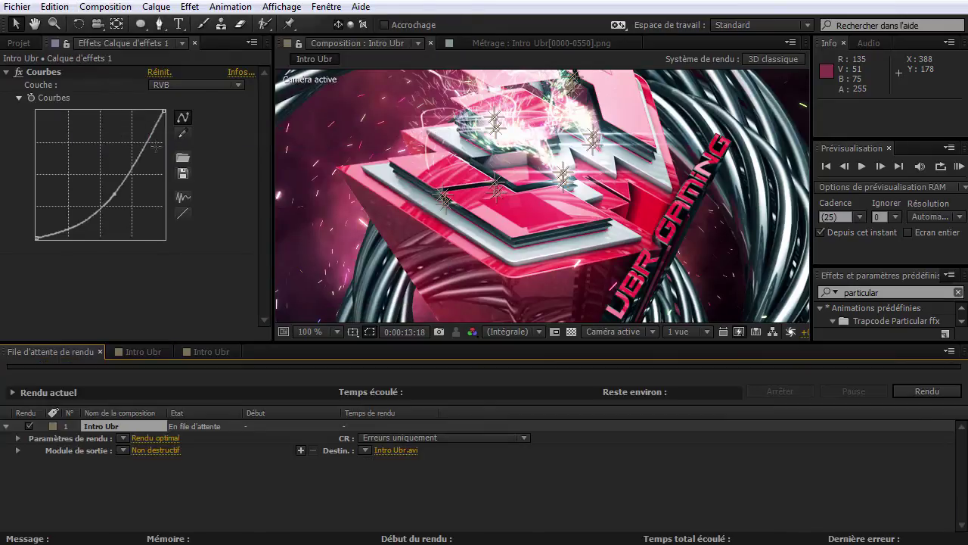
Set the output module format of the queued Intro Ubr render to a PNG sequence (Séquence PNG).
{"action": "left_click", "coordinate": [166, 449]}
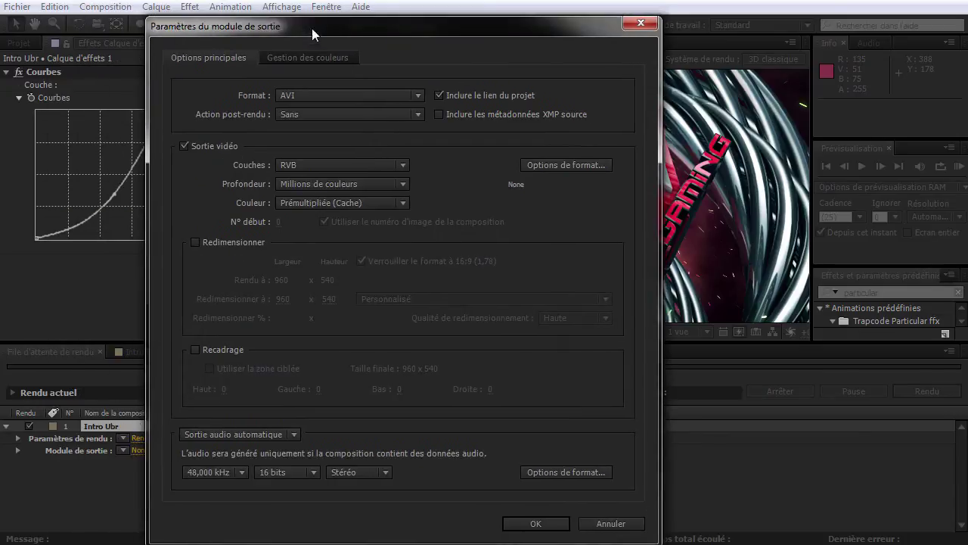
{"action": "left_click", "coordinate": [315, 97]}
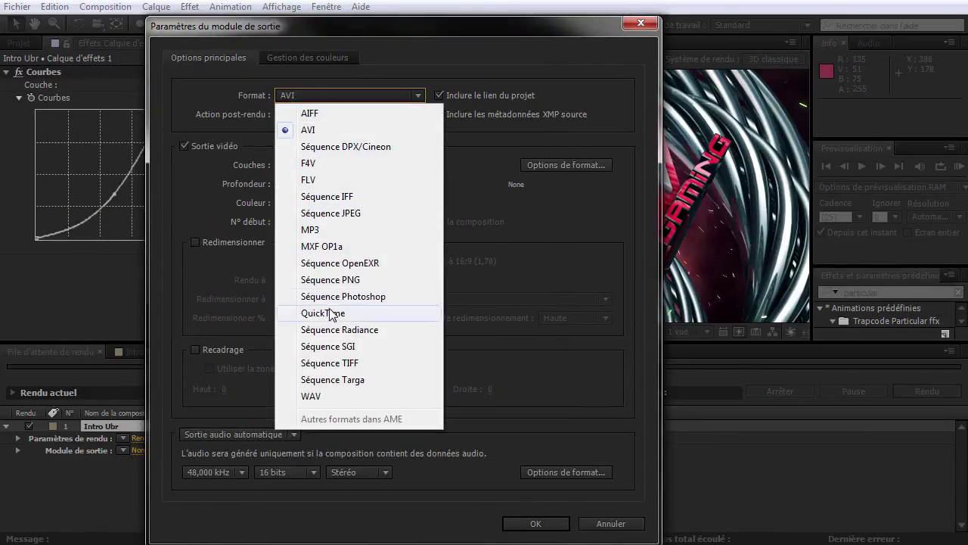
{"action": "left_click", "coordinate": [331, 280]}
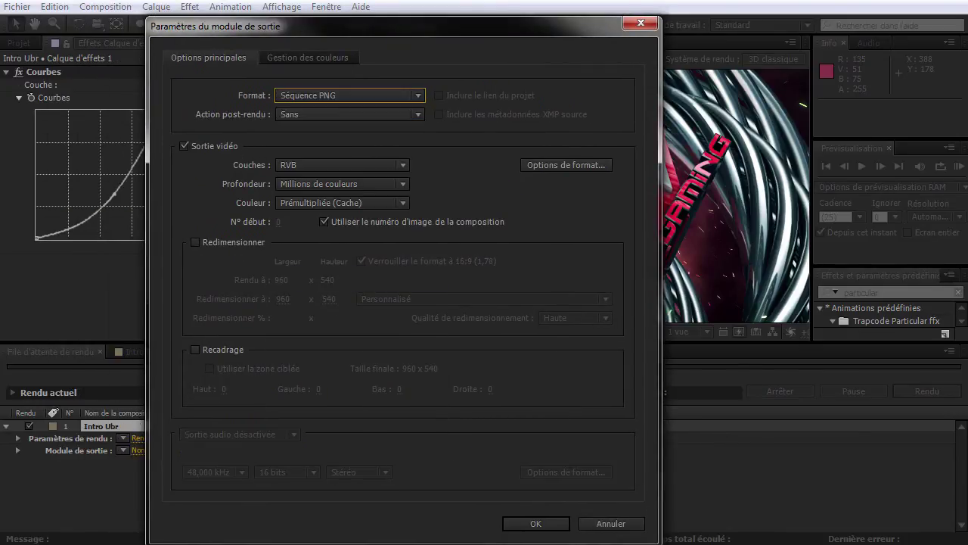
{"action": "left_click", "coordinate": [529, 524]}
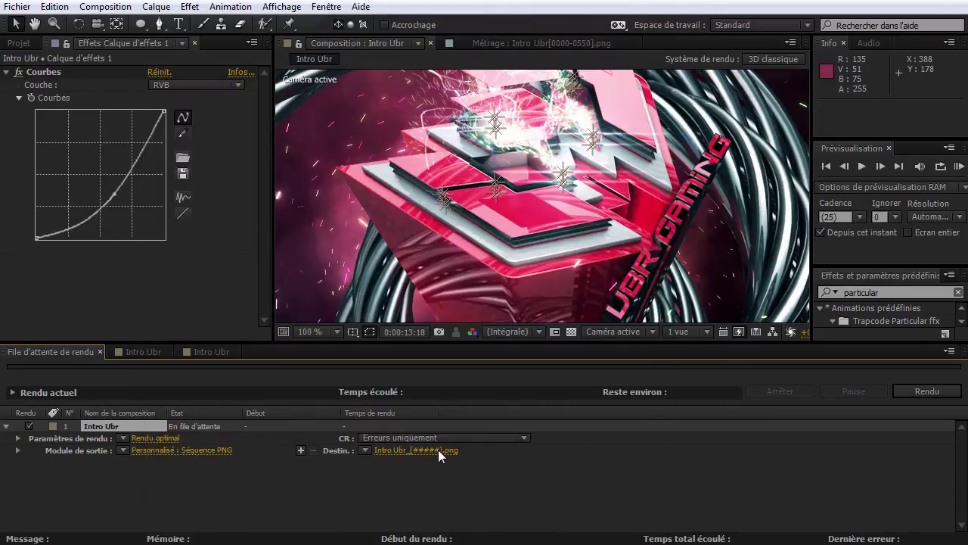
Create a Png folder inside Tut ubr and set it as the destination of the Intro Ubr_[#####] sequence.
{"action": "left_click", "coordinate": [438, 449]}
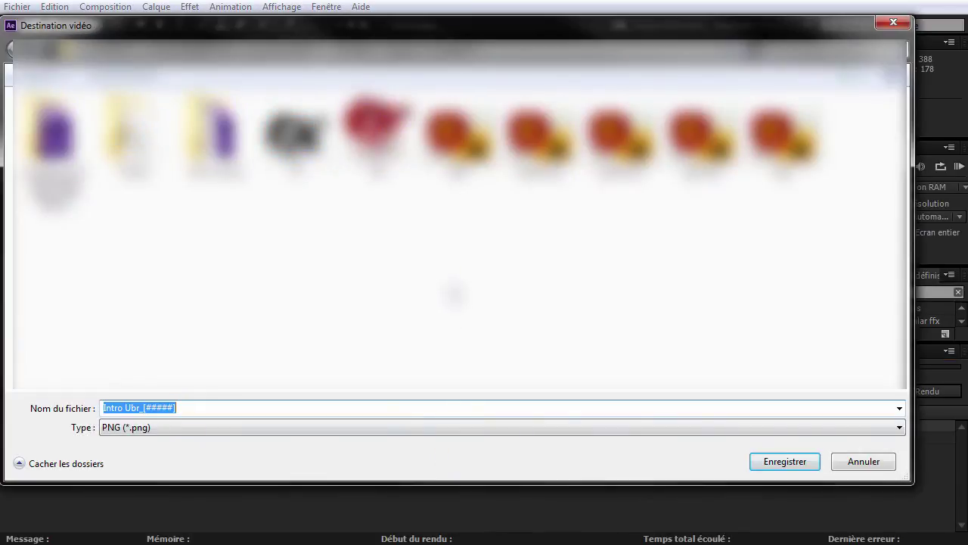
{"action": "left_click", "coordinate": [140, 77]}
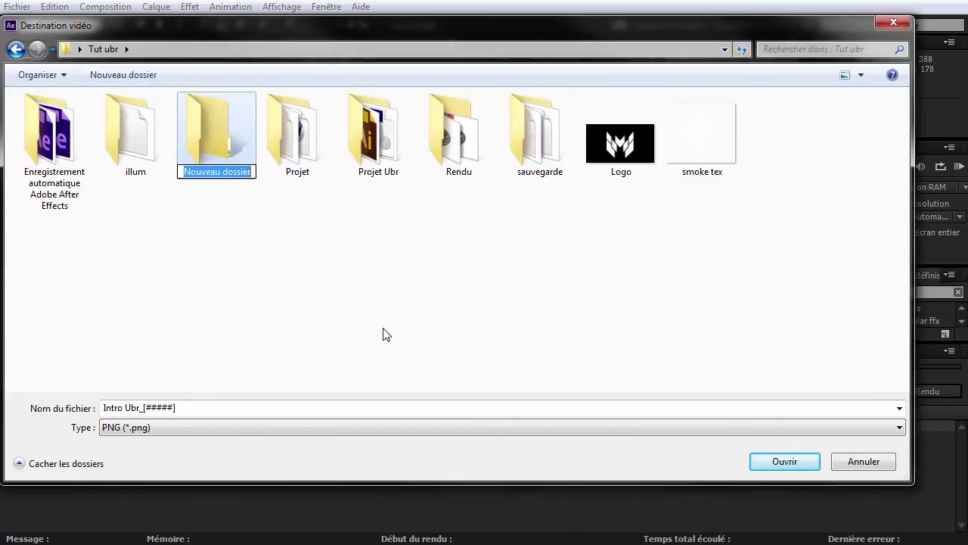
{"action": "type", "text": "Png"}
{"action": "left_click", "coordinate": [221, 209]}
{"action": "double_click", "coordinate": [200, 137]}
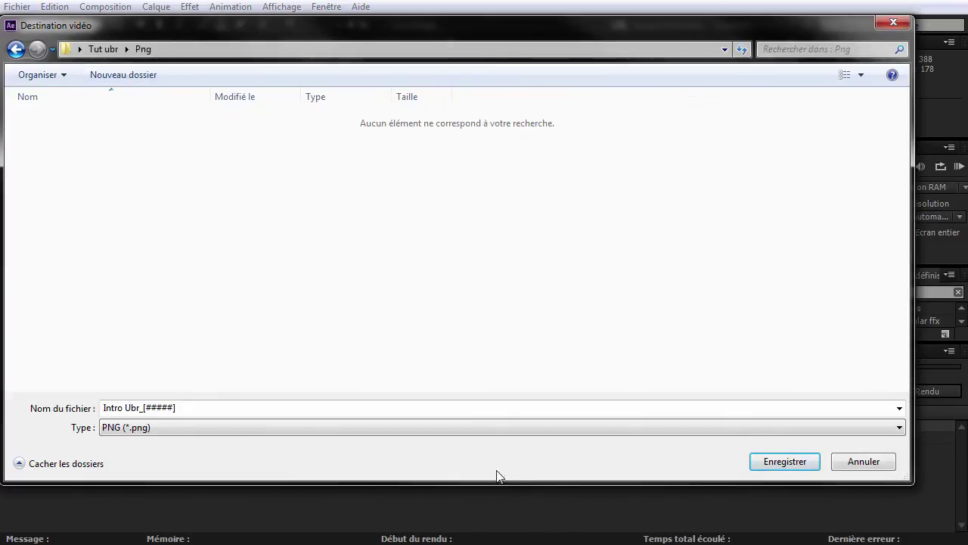
{"action": "left_click", "coordinate": [785, 461]}
Save the project again and start rendering the queued Intro Ubr composition.
{"action": "left_click", "coordinate": [17, 6]}
{"action": "left_click", "coordinate": [45, 130]}
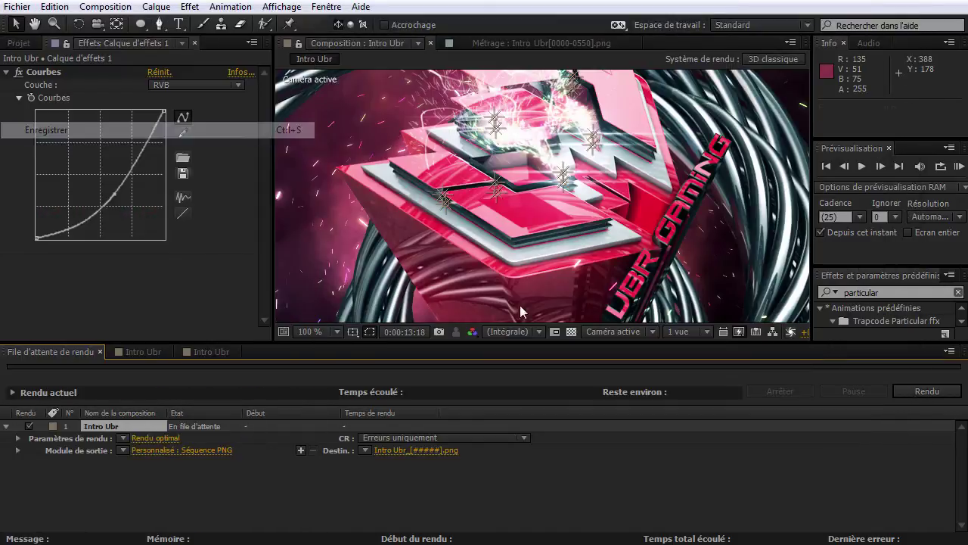
{"action": "left_click", "coordinate": [935, 392]}
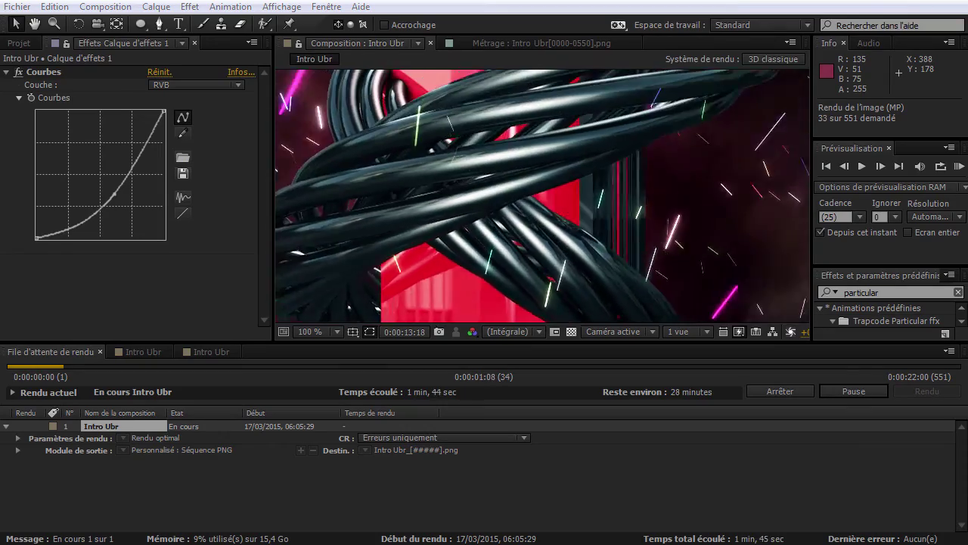